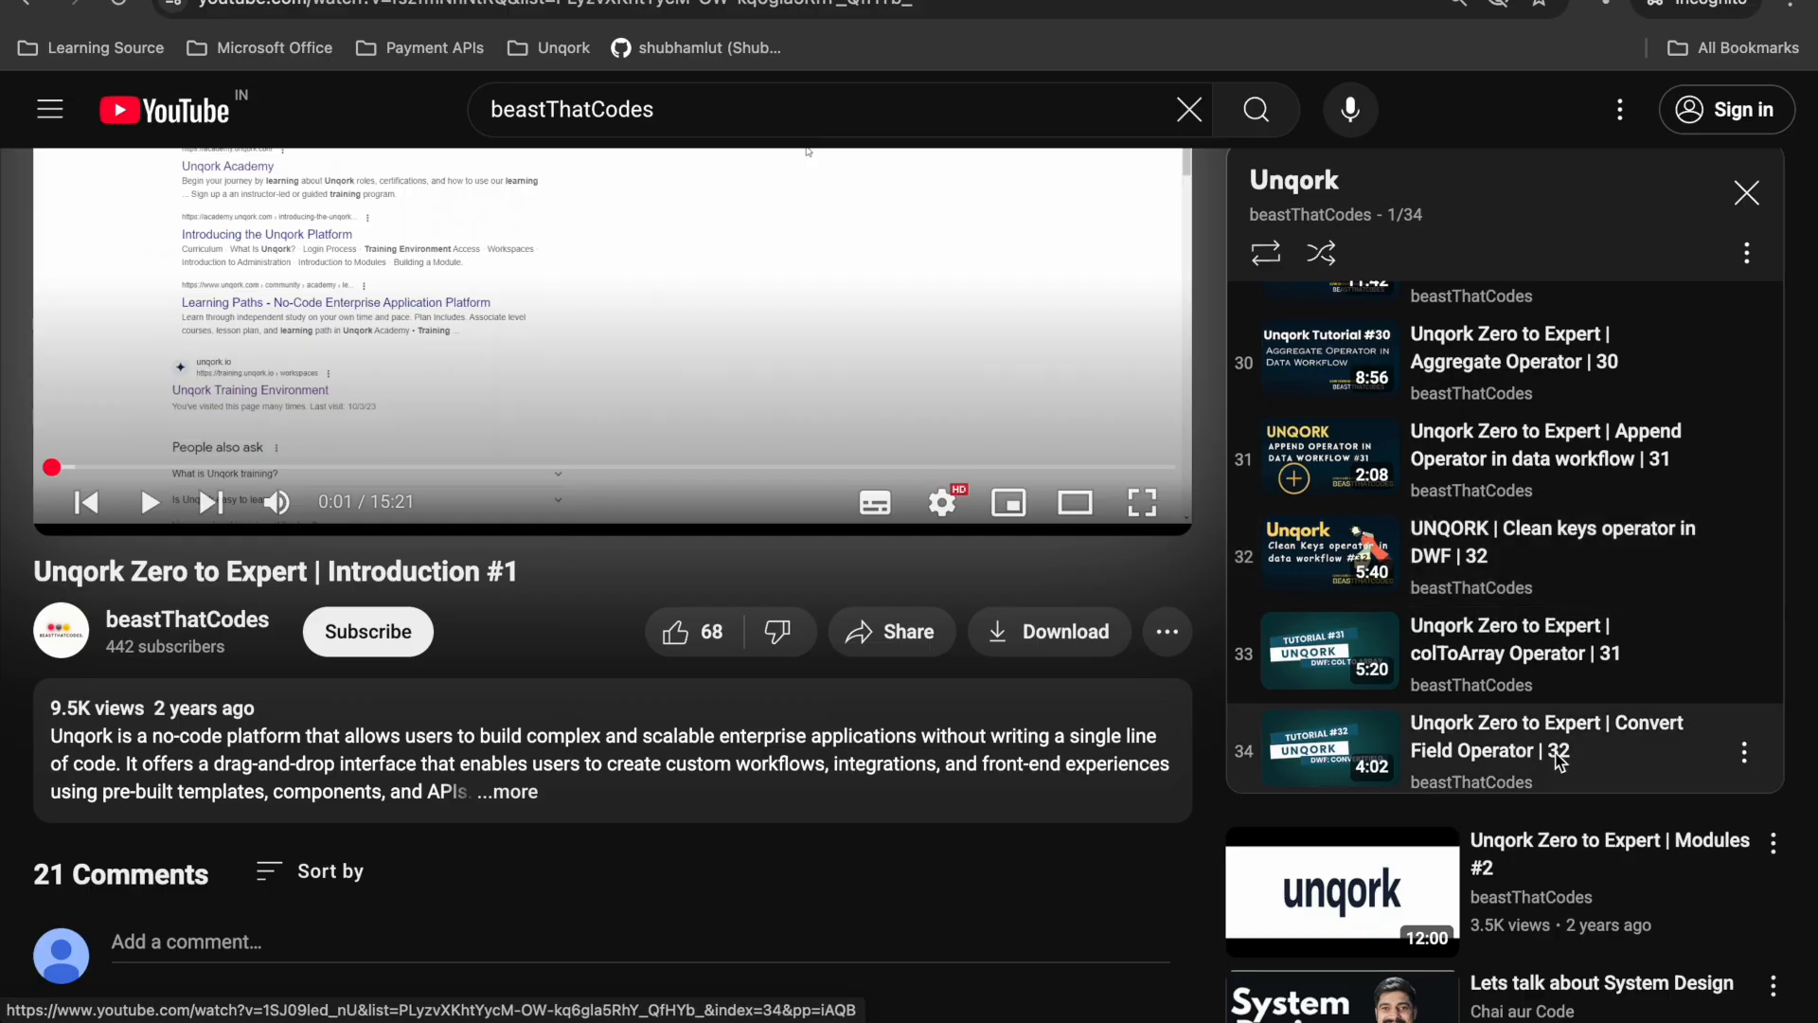
{"action": "scroll", "coordinate": [1558, 757], "scroll_direction": "up", "scroll_amount": 1}
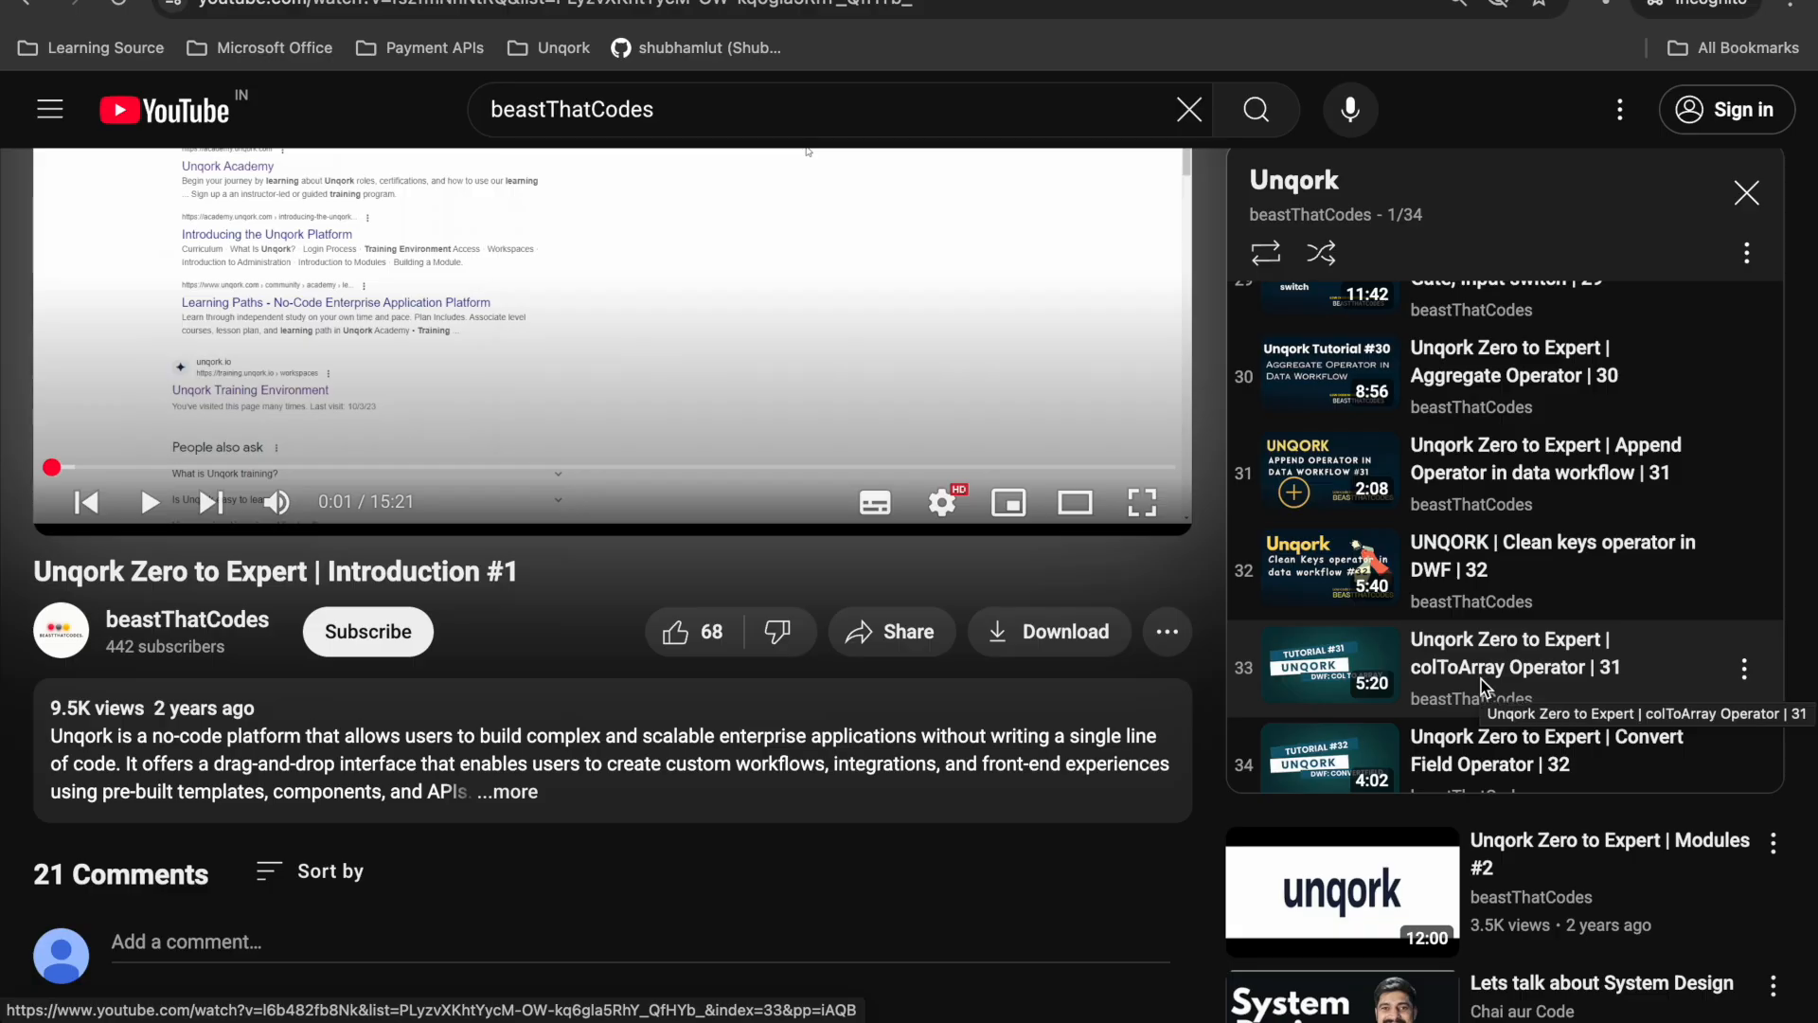
{"action": "scroll", "coordinate": [1484, 689], "scroll_direction": "up", "scroll_amount": 15}
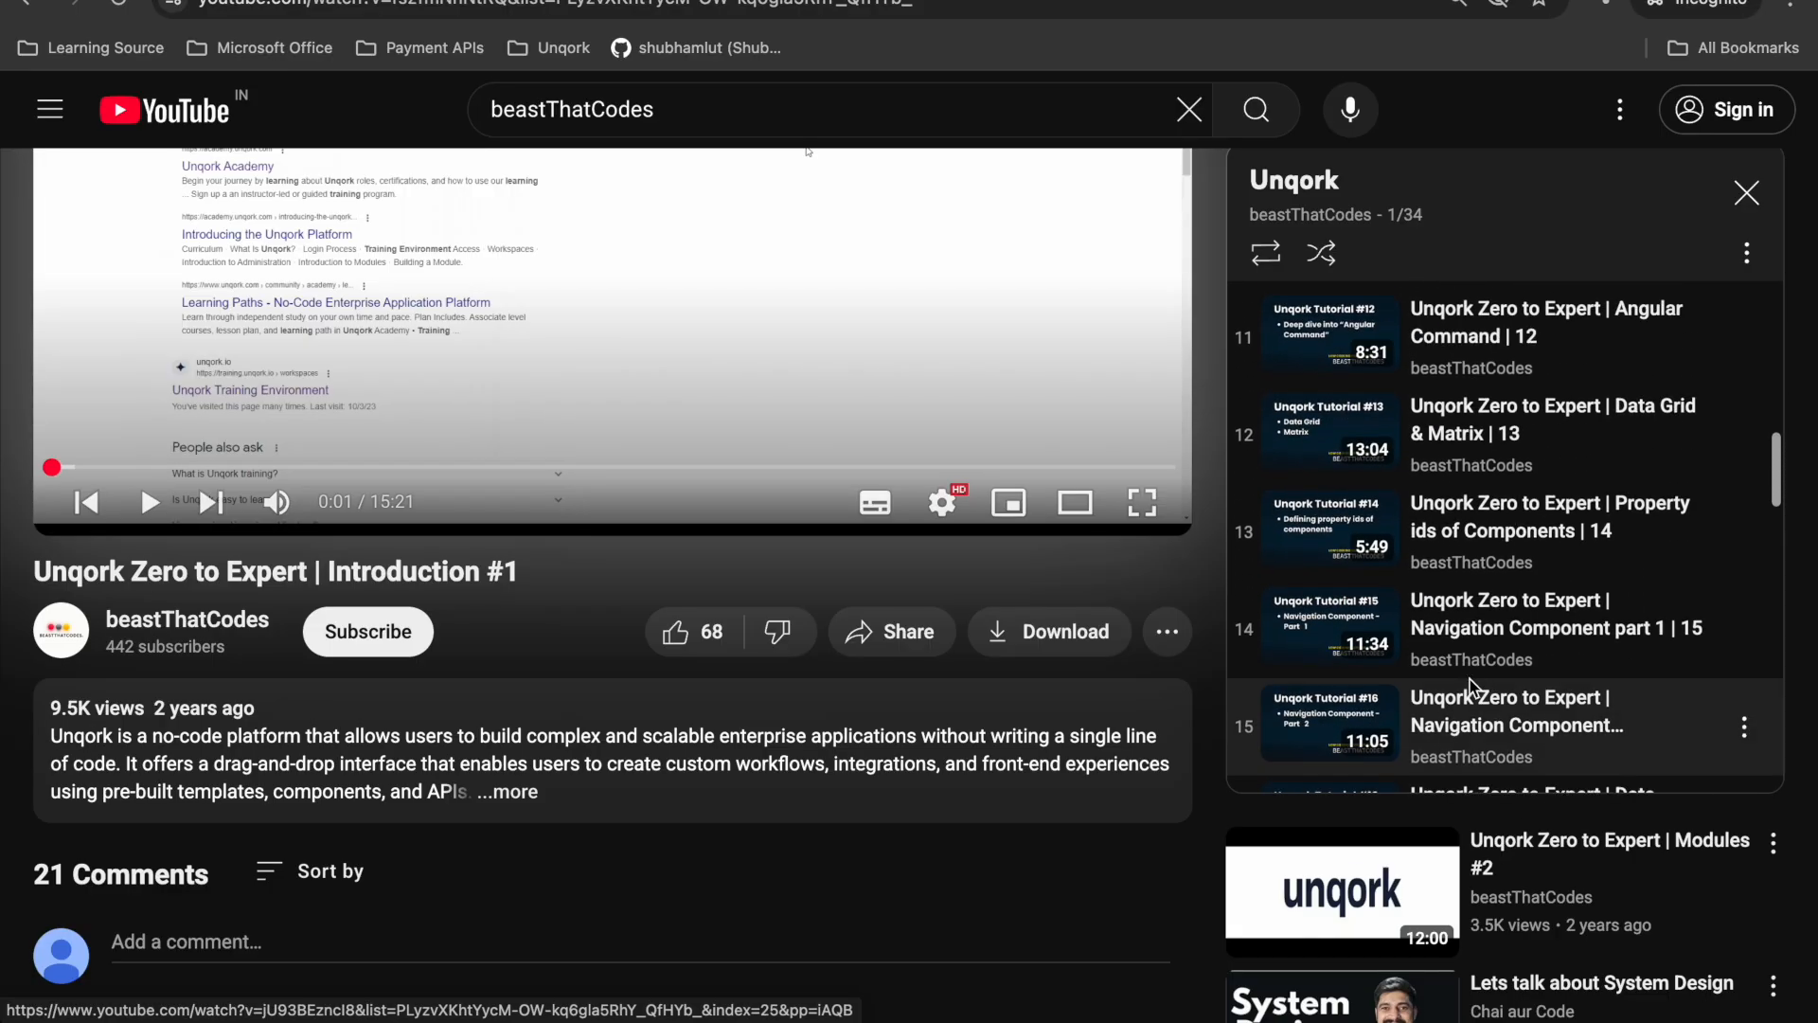
{"action": "scroll", "coordinate": [1439, 615], "scroll_direction": "up", "scroll_amount": 10}
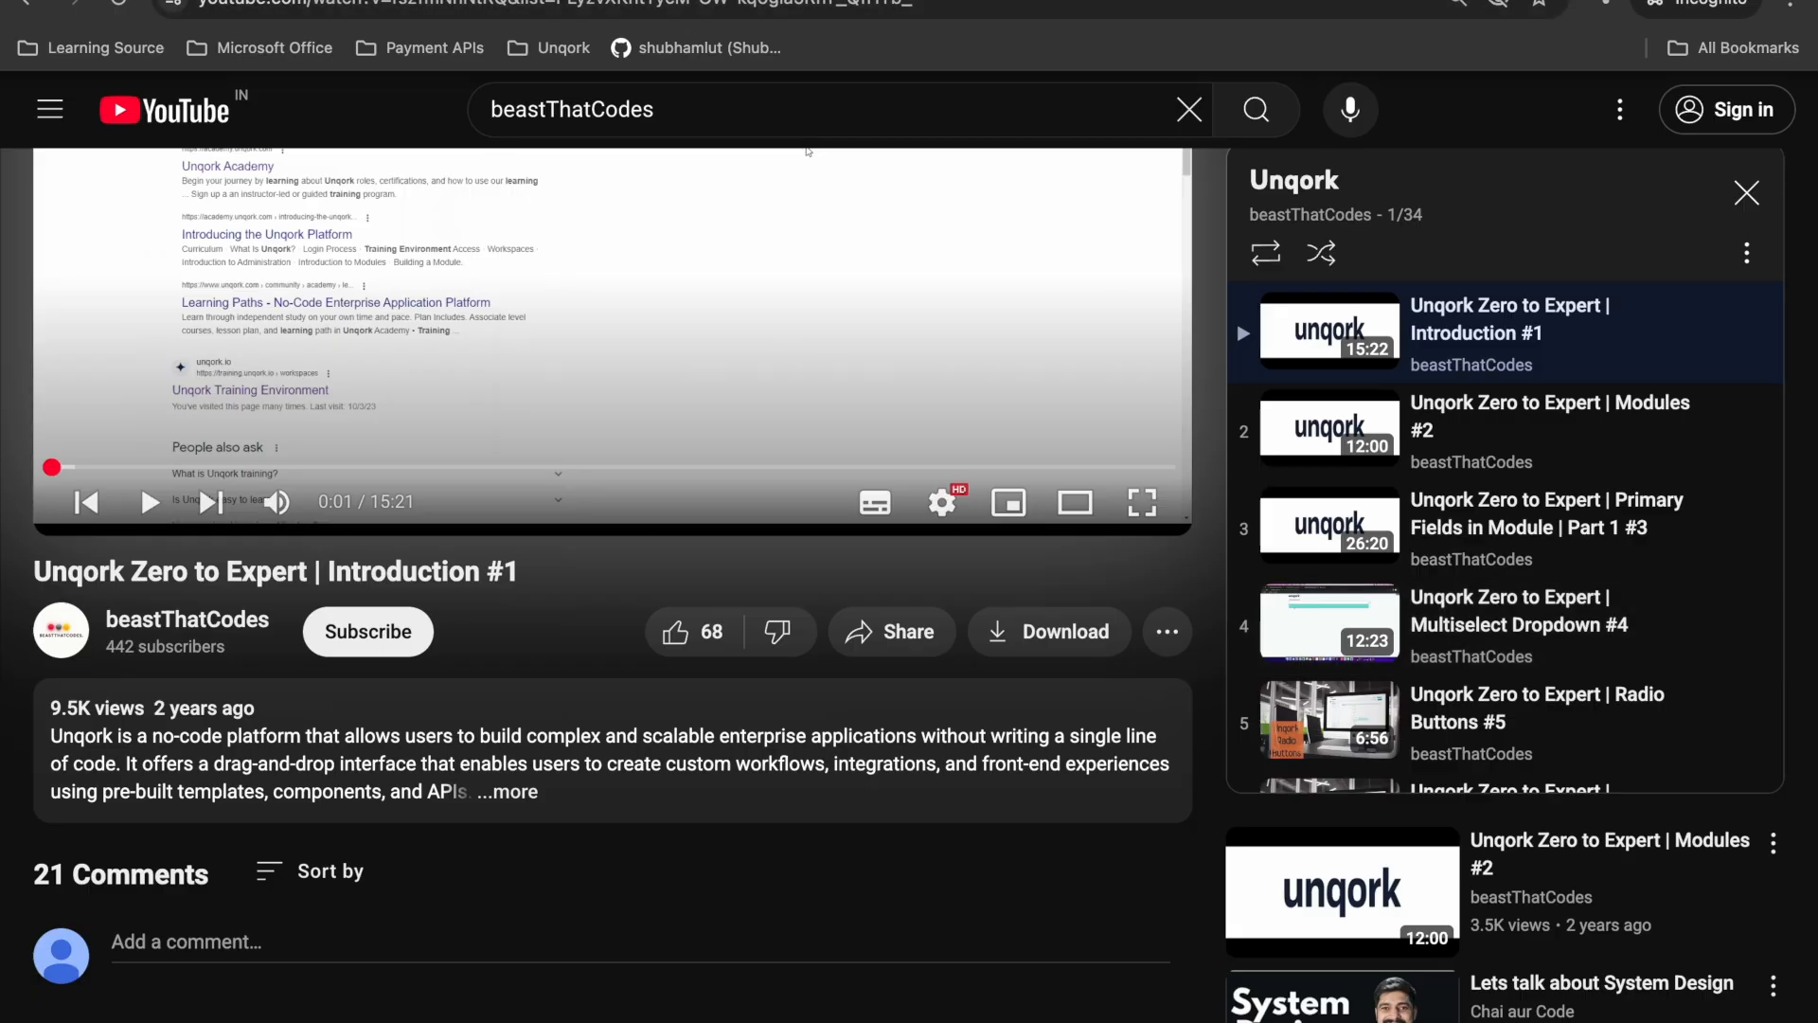
- Switch to the Unqork Designer and examine the Table operators available in the dwfCreateFieldOperator data workflow
{"action": "key", "text": "ctrl+Tab"}
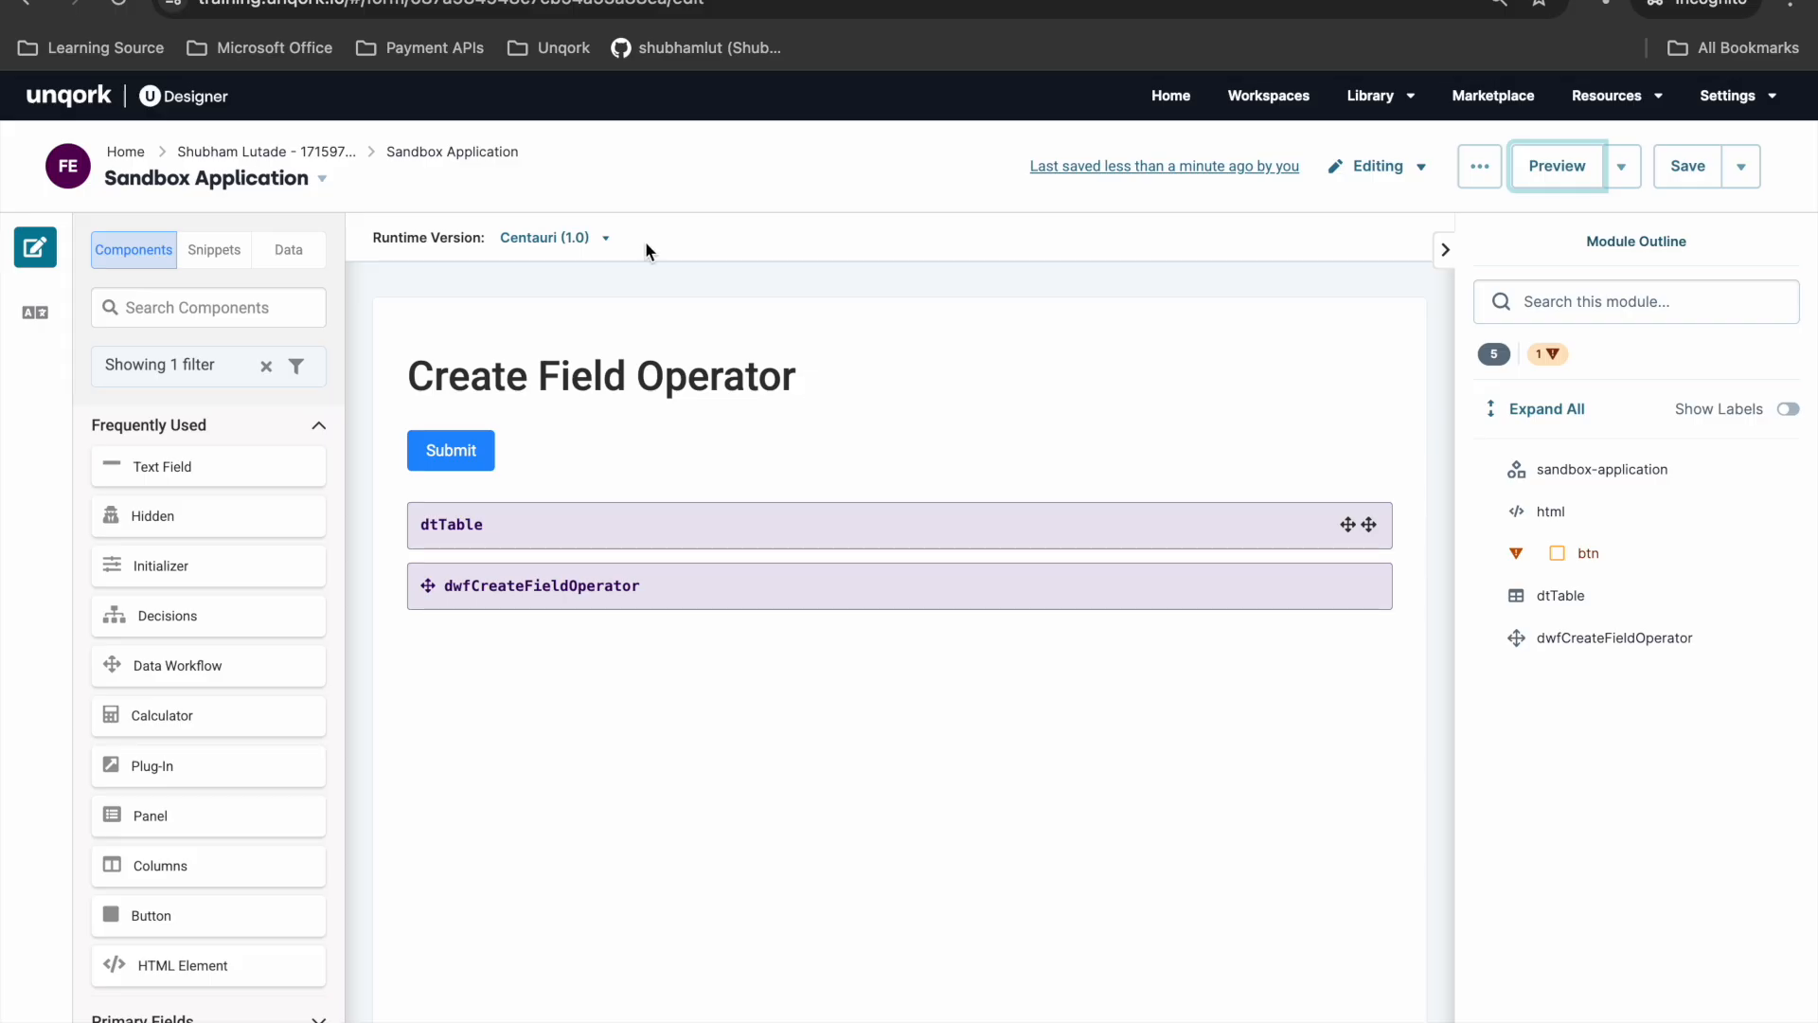
{"action": "mouse_move", "coordinate": [592, 363]}
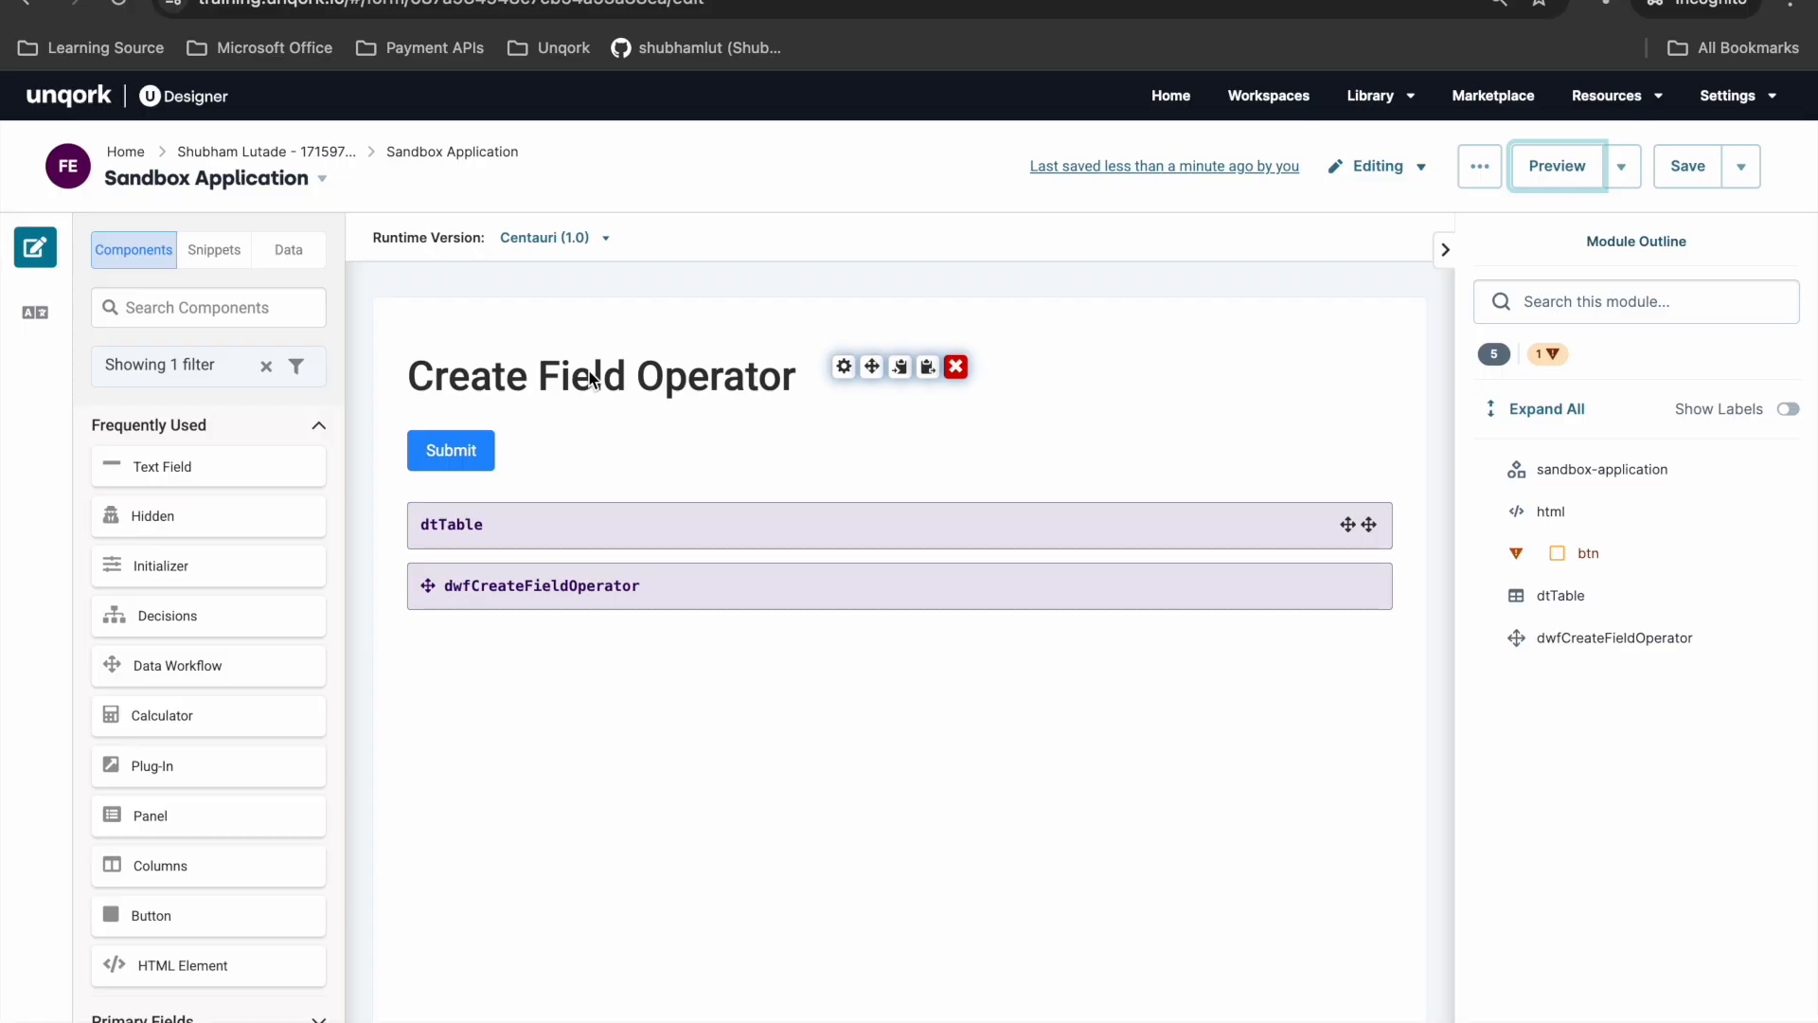
{"action": "mouse_move", "coordinate": [683, 589]}
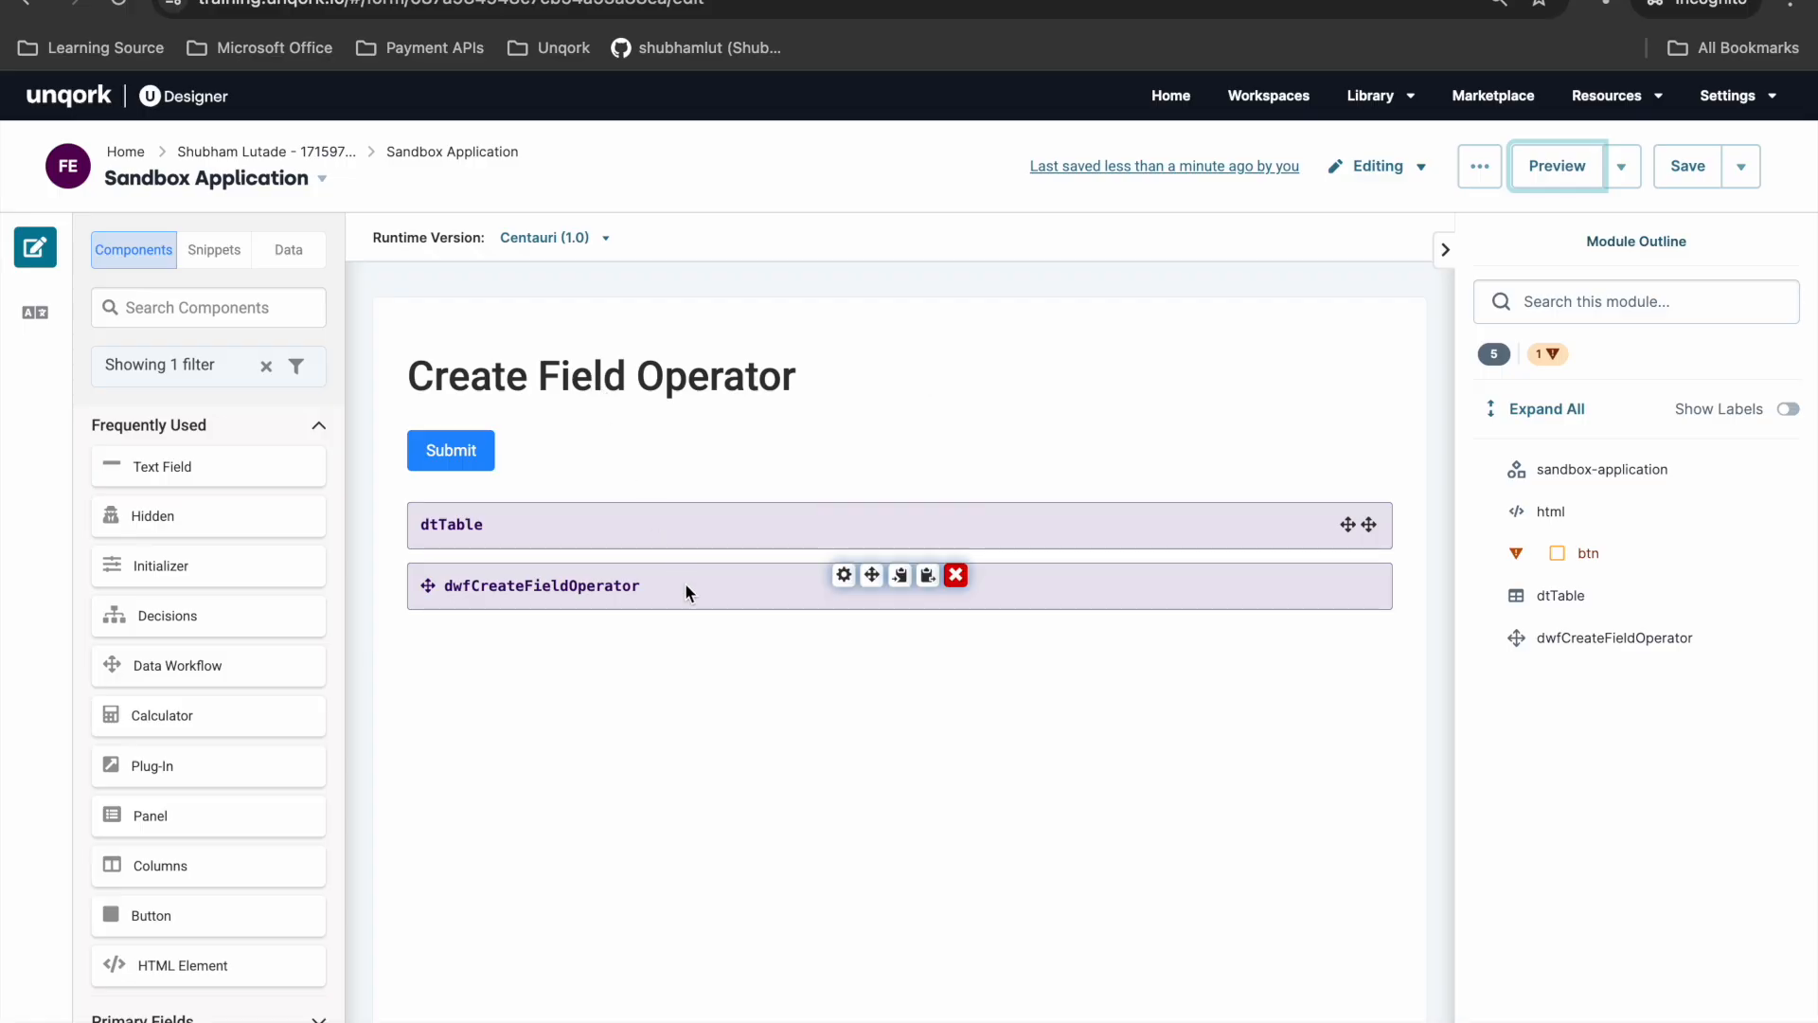
{"action": "left_click", "coordinate": [841, 575]}
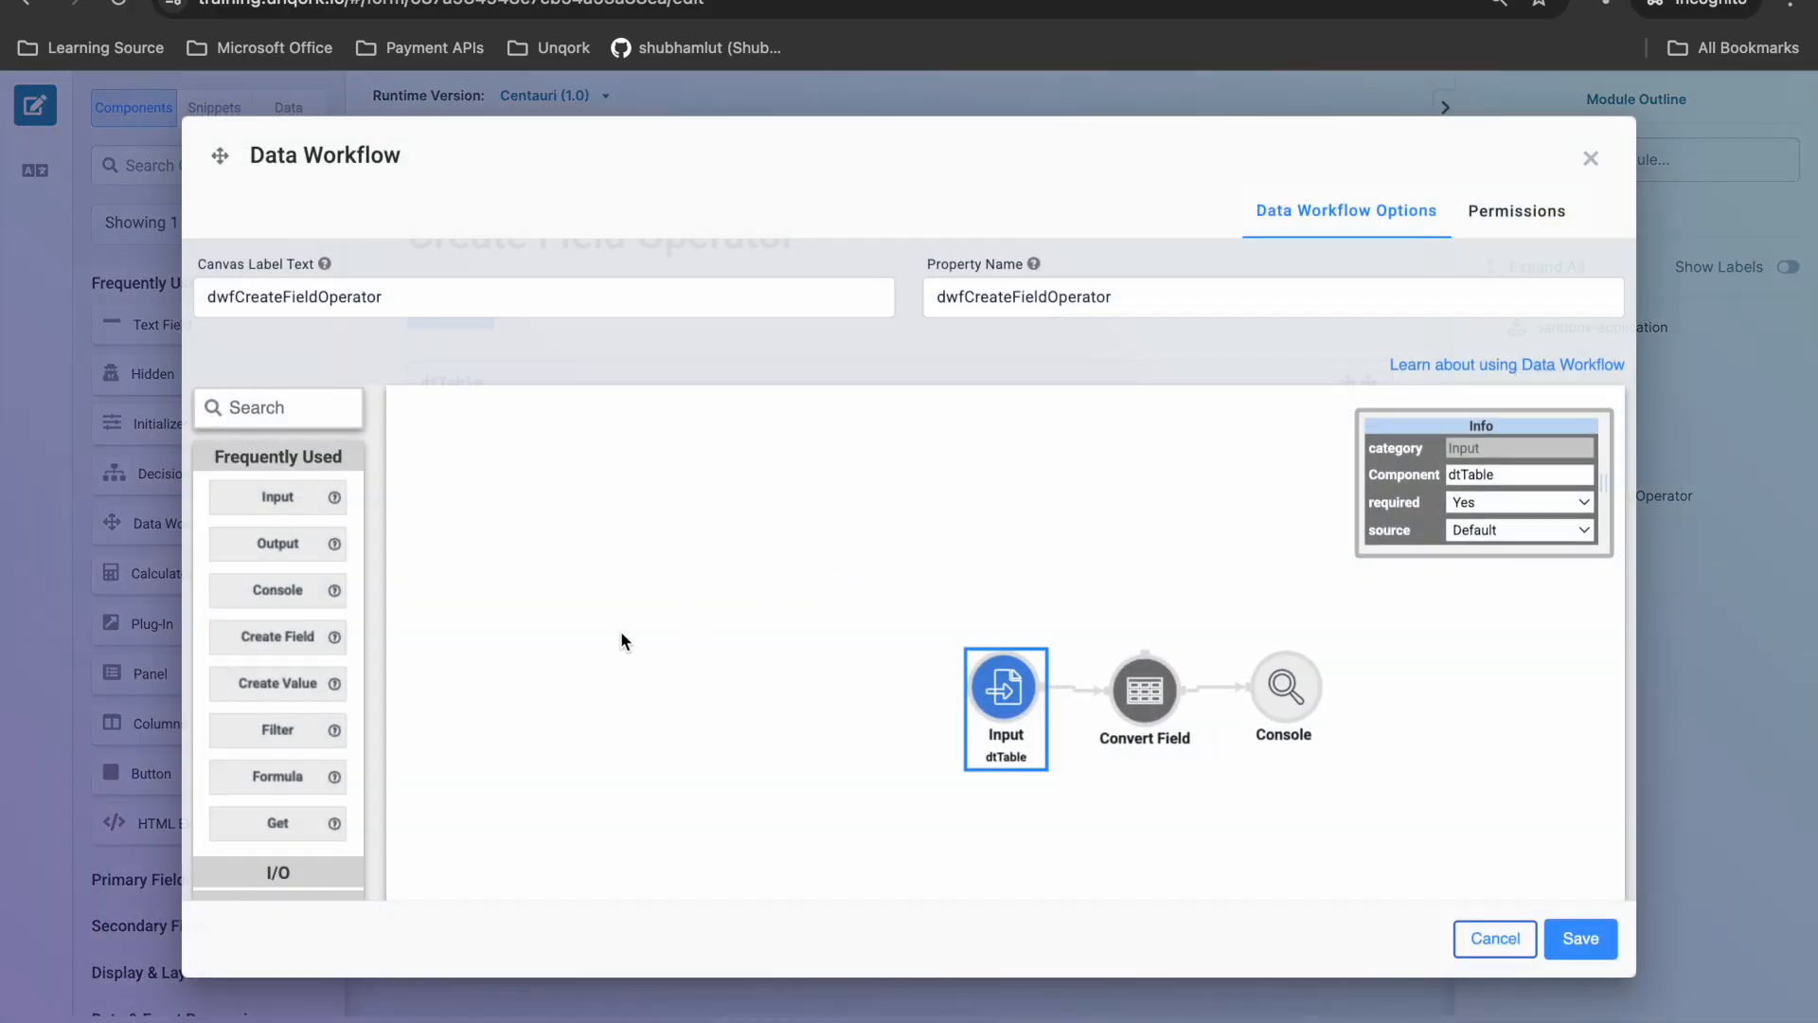
{"action": "scroll", "coordinate": [292, 858], "scroll_direction": "down", "scroll_amount": 1}
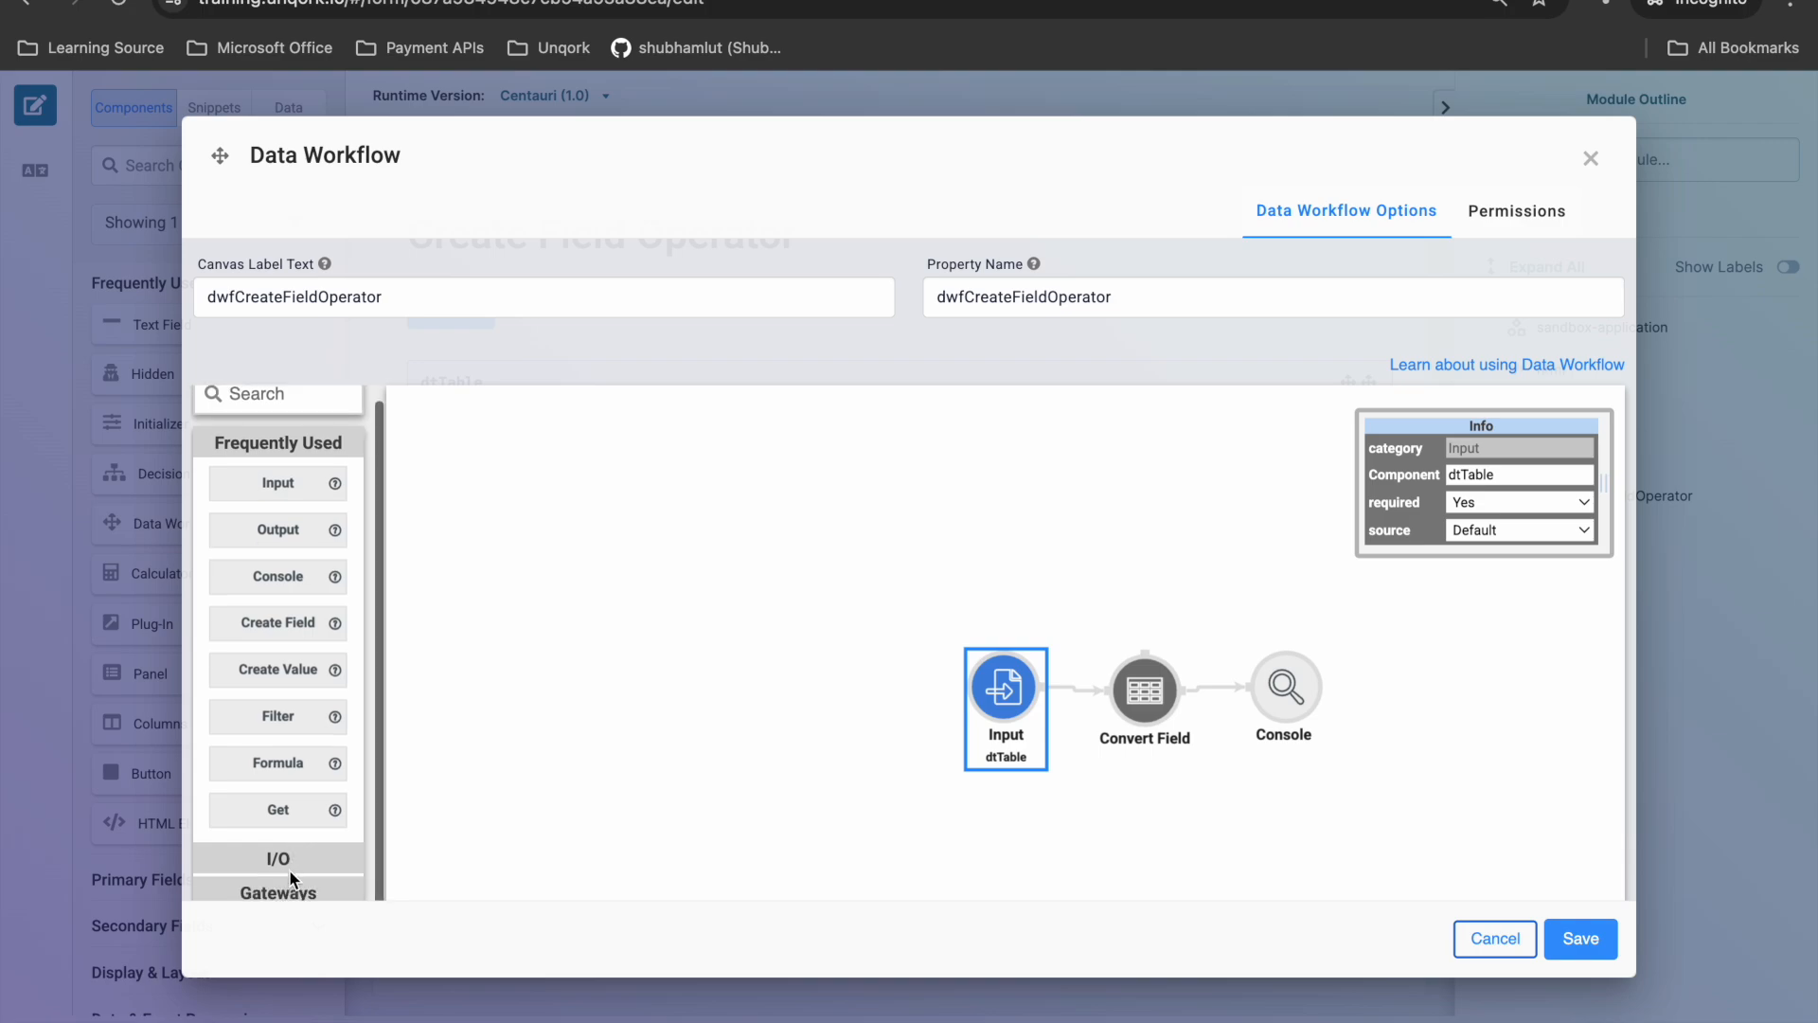
{"action": "left_click", "coordinate": [312, 869]}
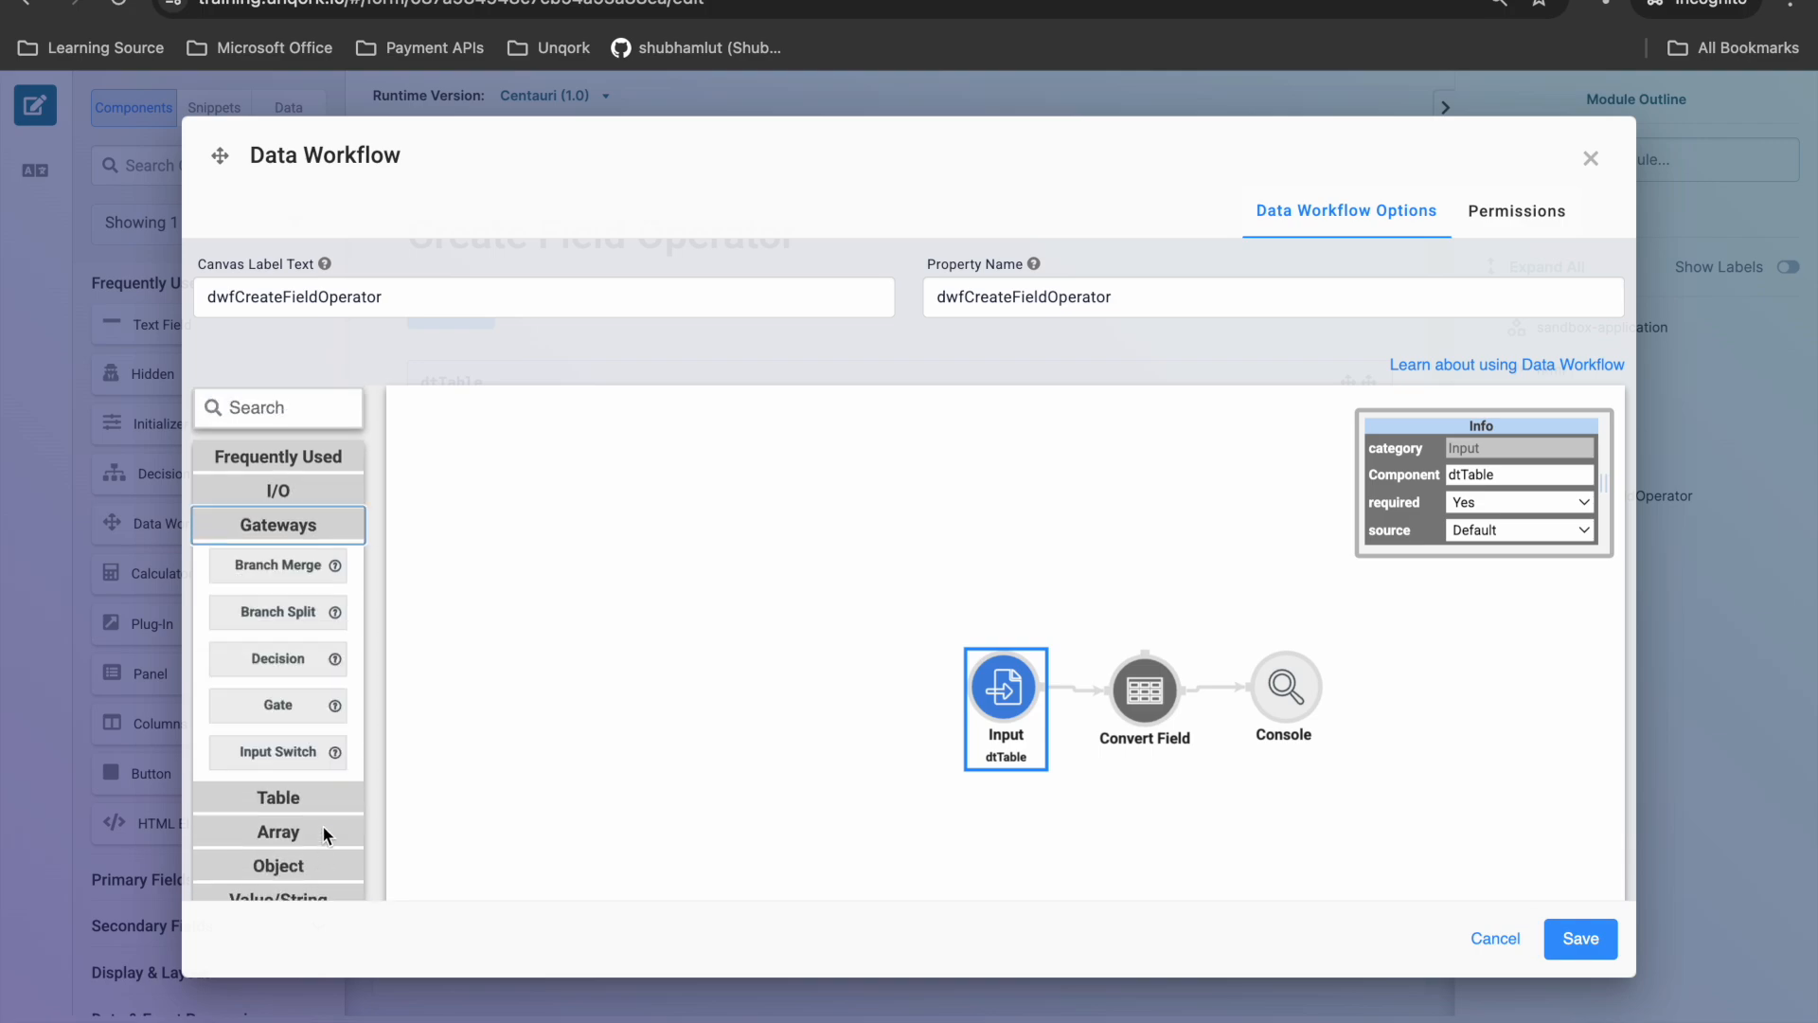
{"action": "left_click", "coordinate": [315, 803]}
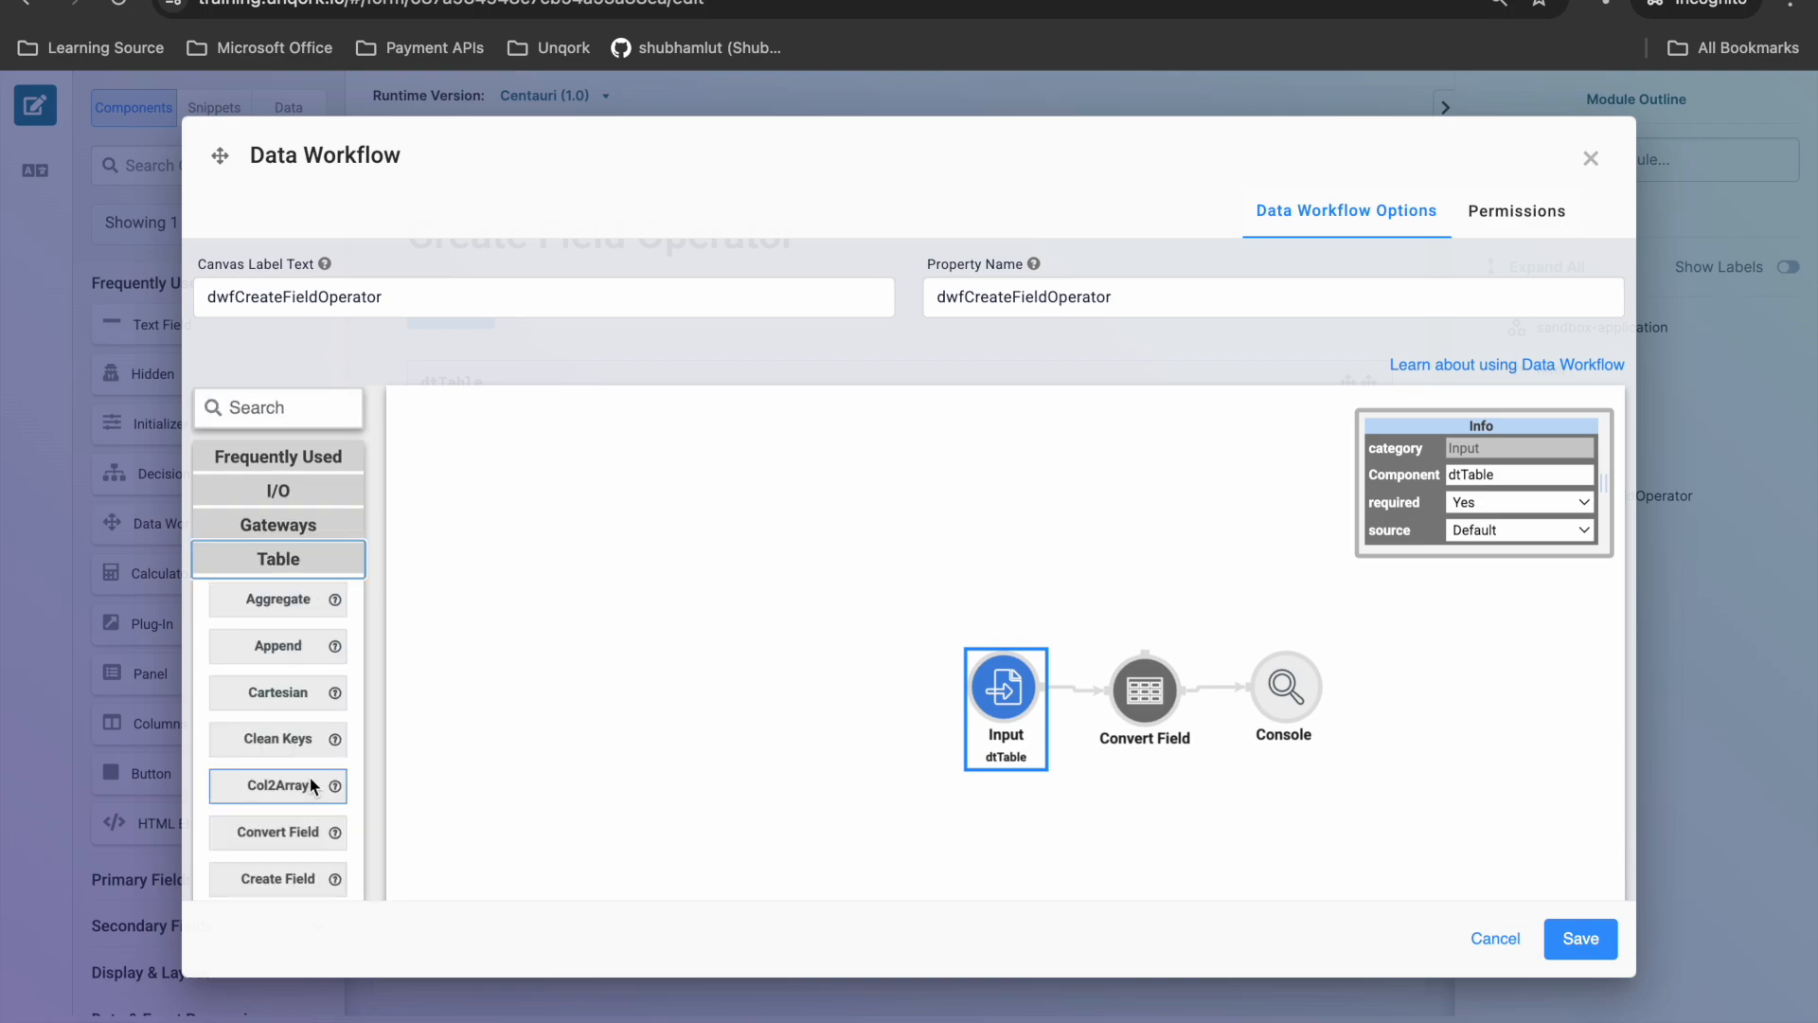
{"action": "mouse_move", "coordinate": [326, 710]}
{"action": "left_click", "coordinate": [1506, 937]}
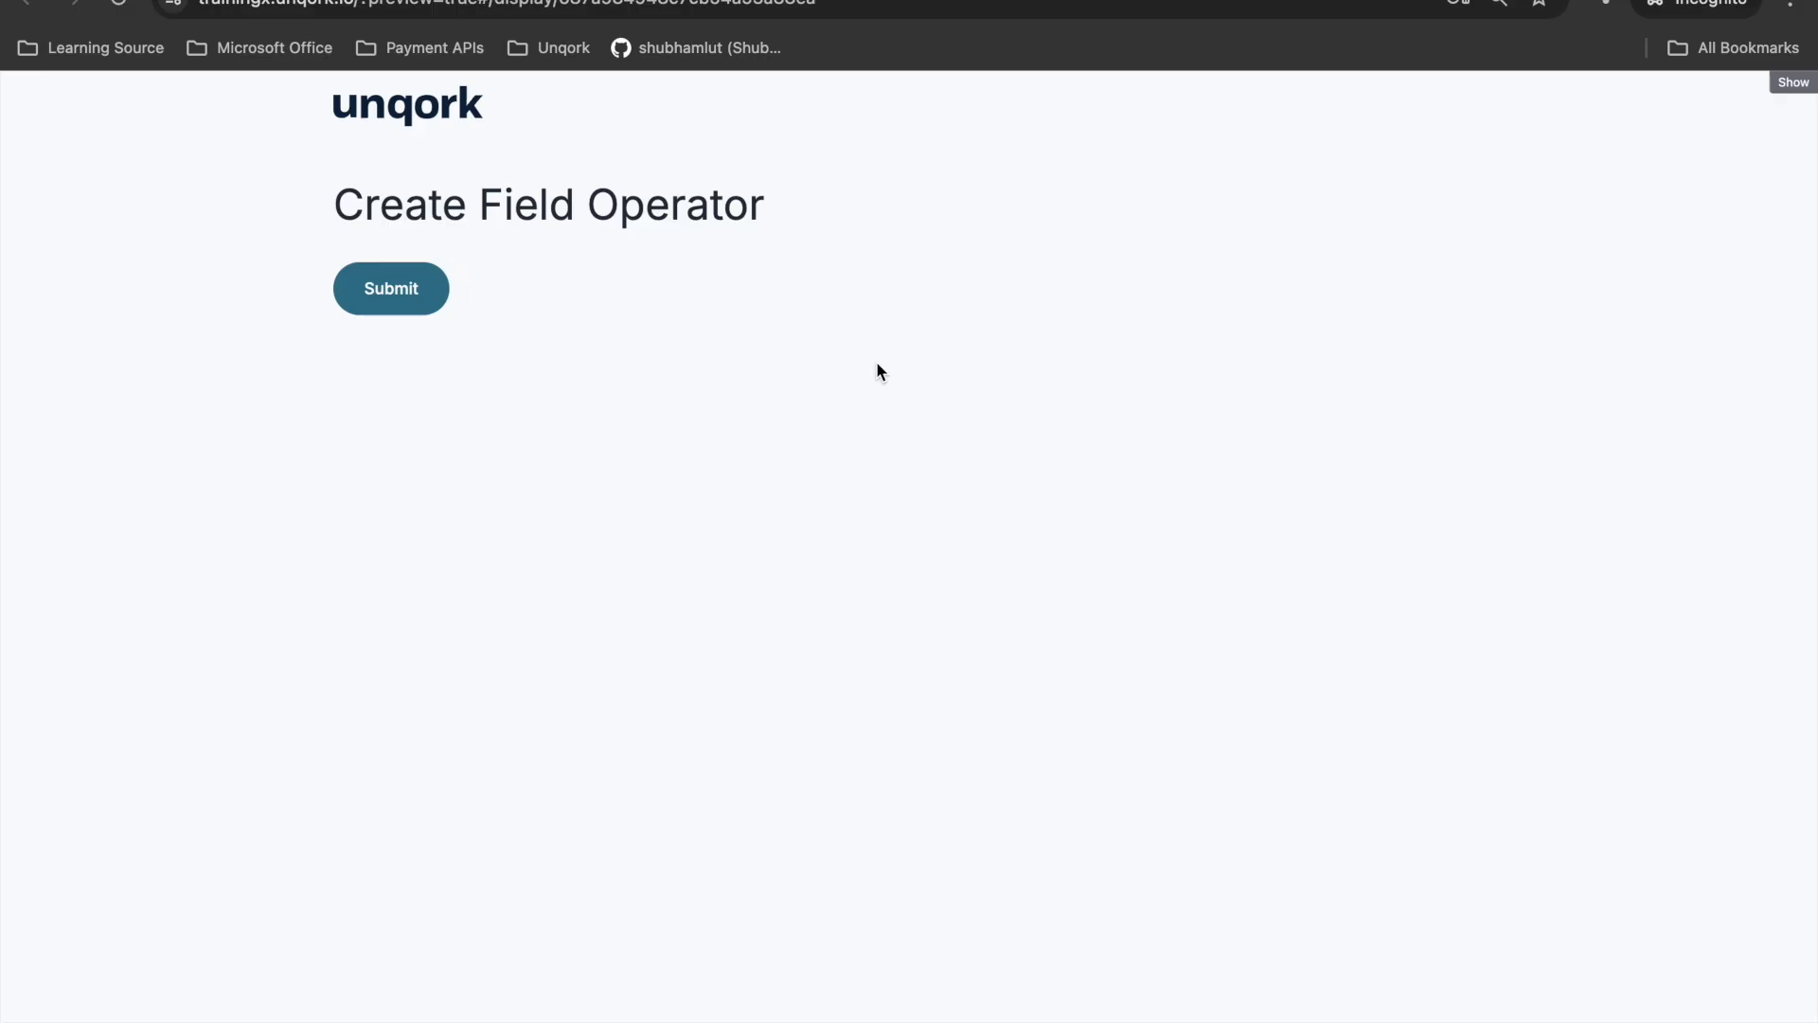
- Open the browser's developer console on the Create Field Operator preview page and clear its output
{"action": "right_click", "coordinate": [832, 360]}
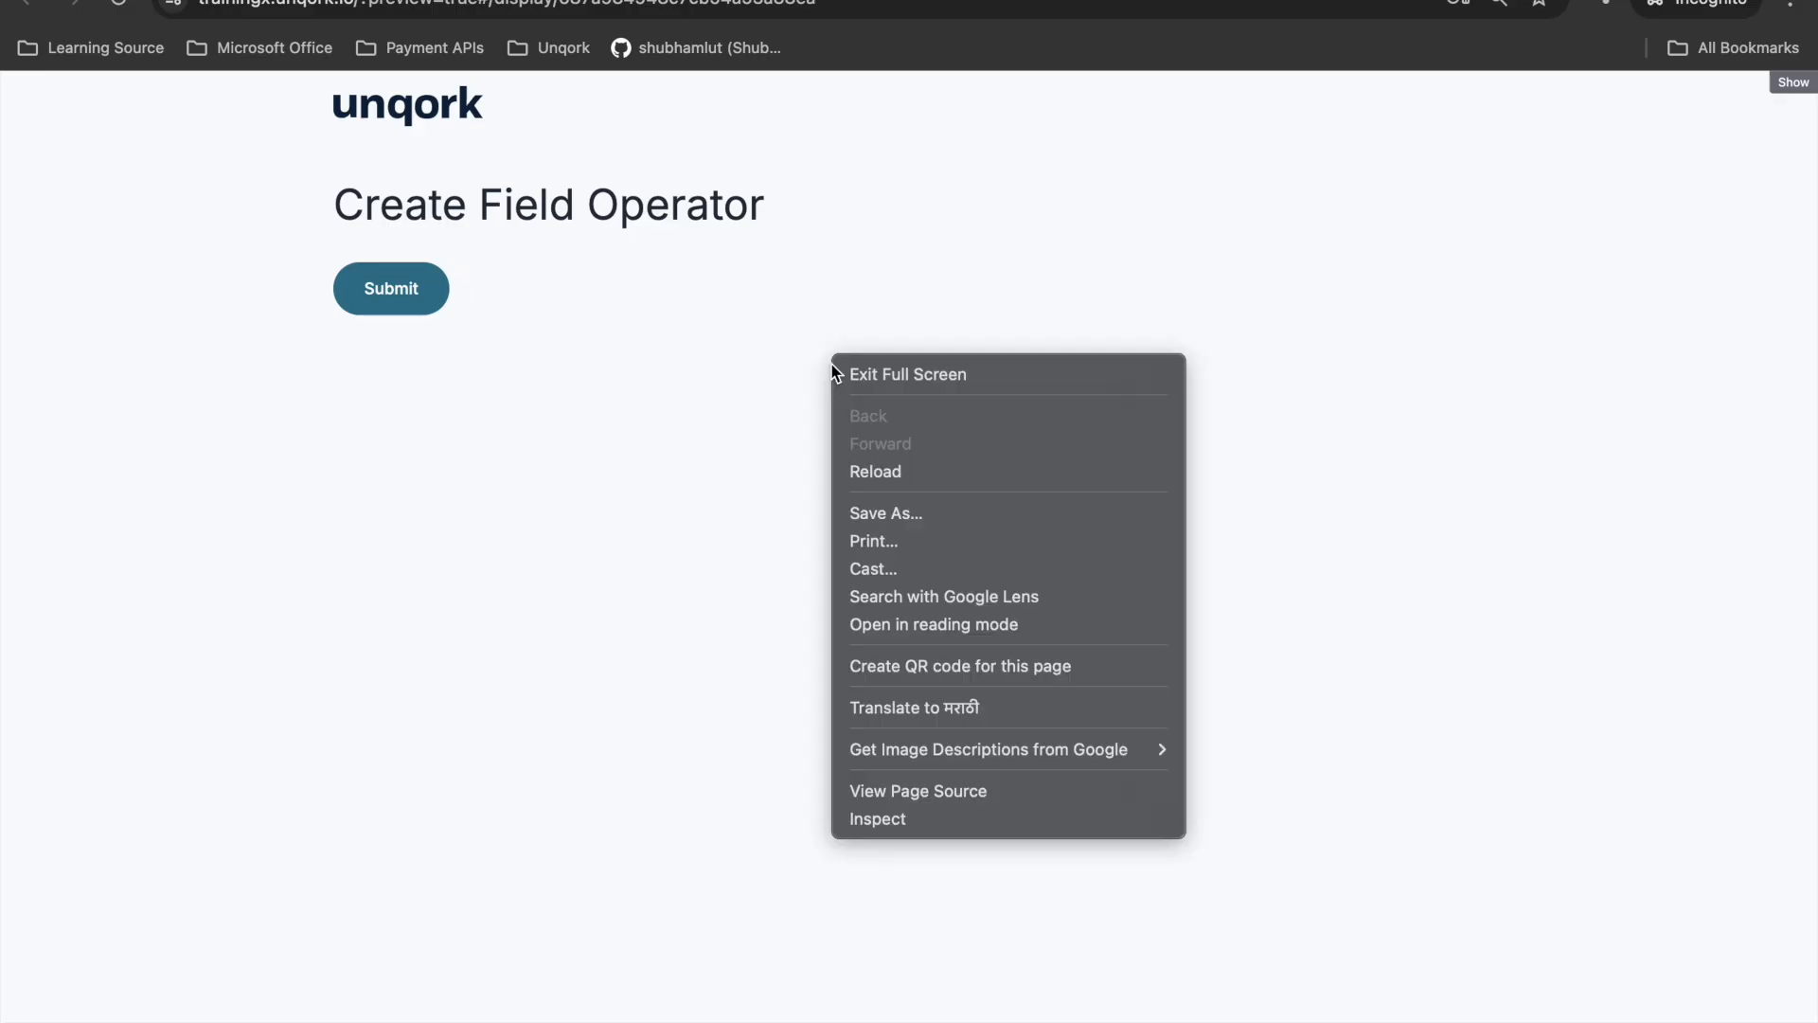
{"action": "left_click", "coordinate": [940, 820]}
{"action": "left_click", "coordinate": [1242, 89]}
{"action": "left_click", "coordinate": [1080, 121]}
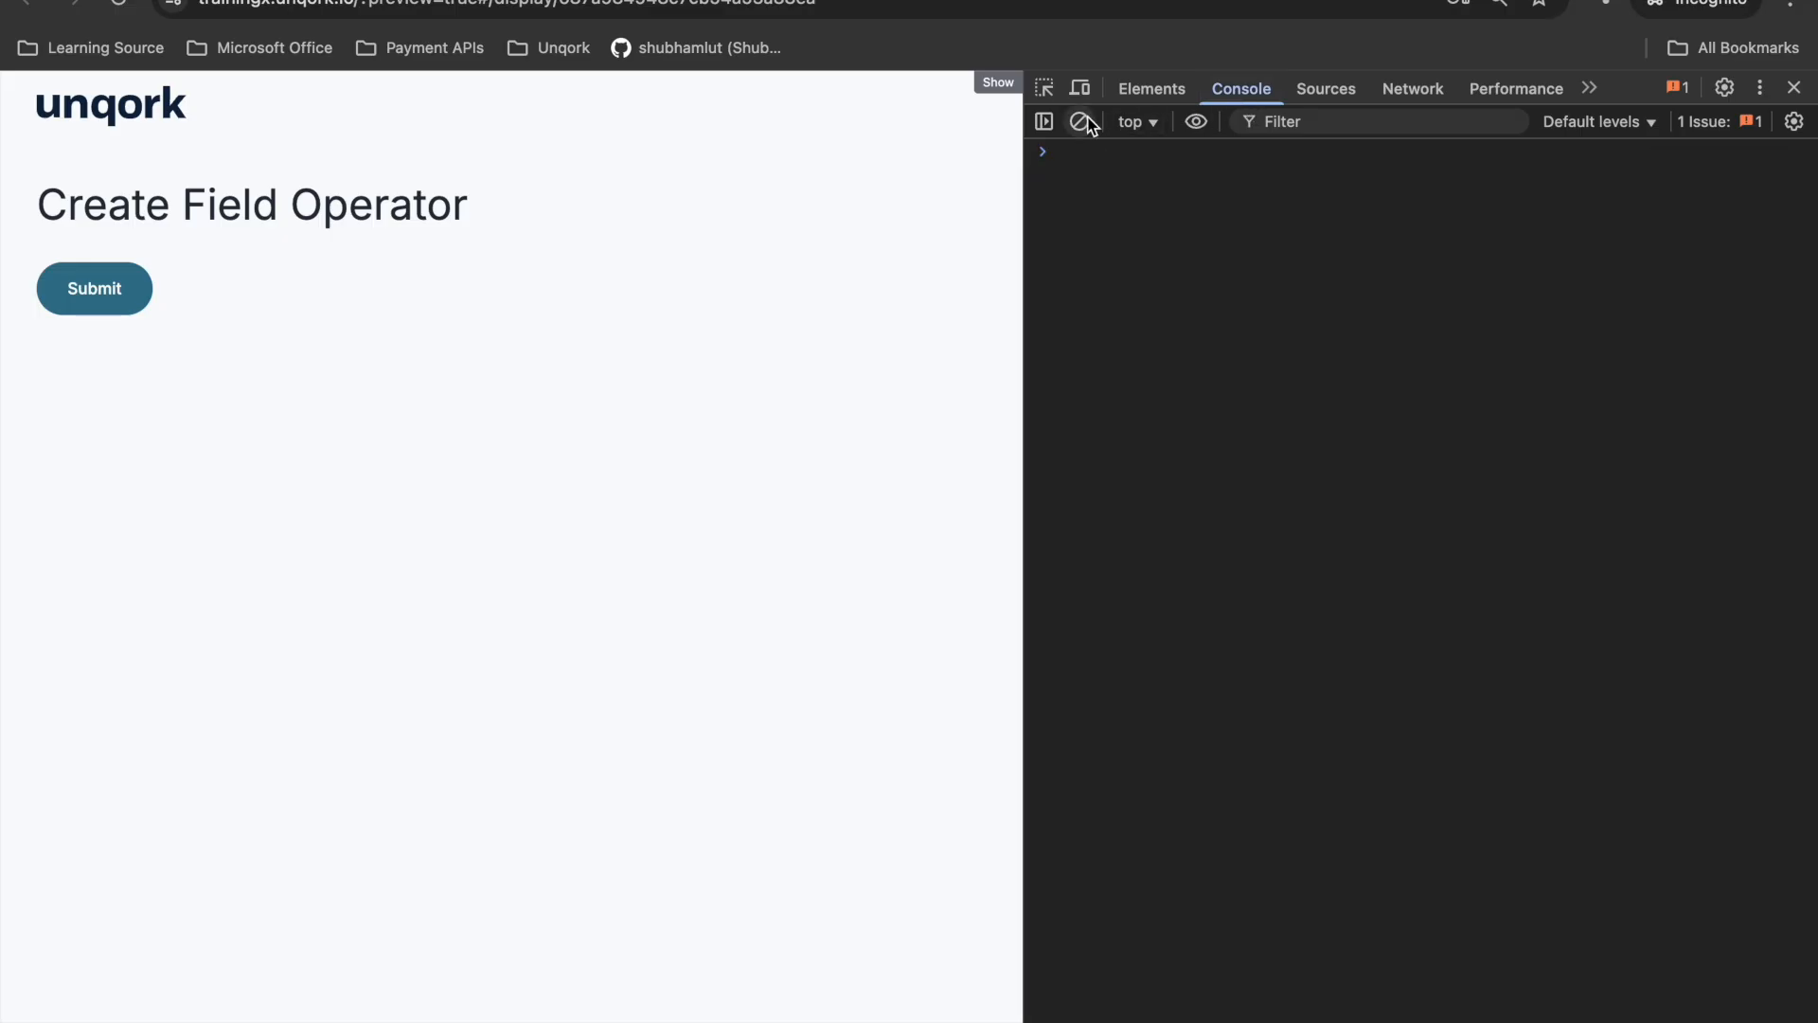
- Run angular.element('.unqorkio-form').scope().submission.data in the console and expand the dtTable array in the result
{"action": "left_click", "coordinate": [1085, 164]}
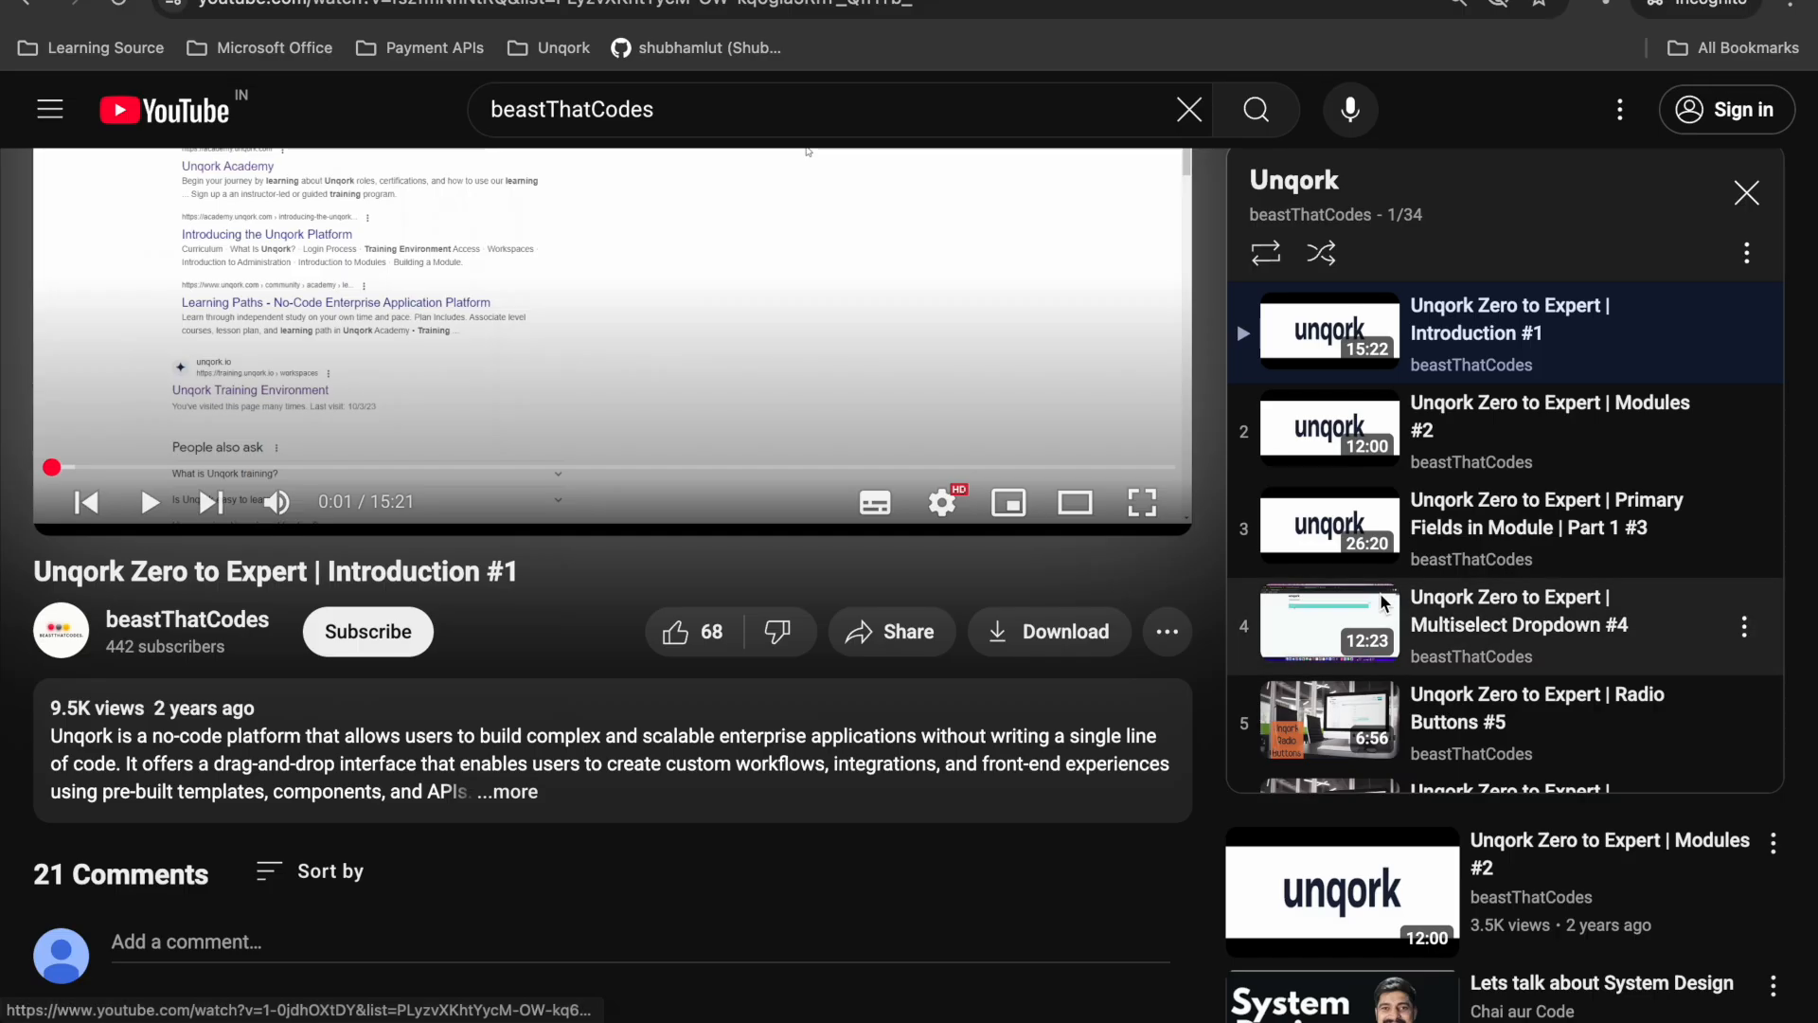
{"action": "scroll", "coordinate": [1384, 603], "scroll_direction": "down", "scroll_amount": 10}
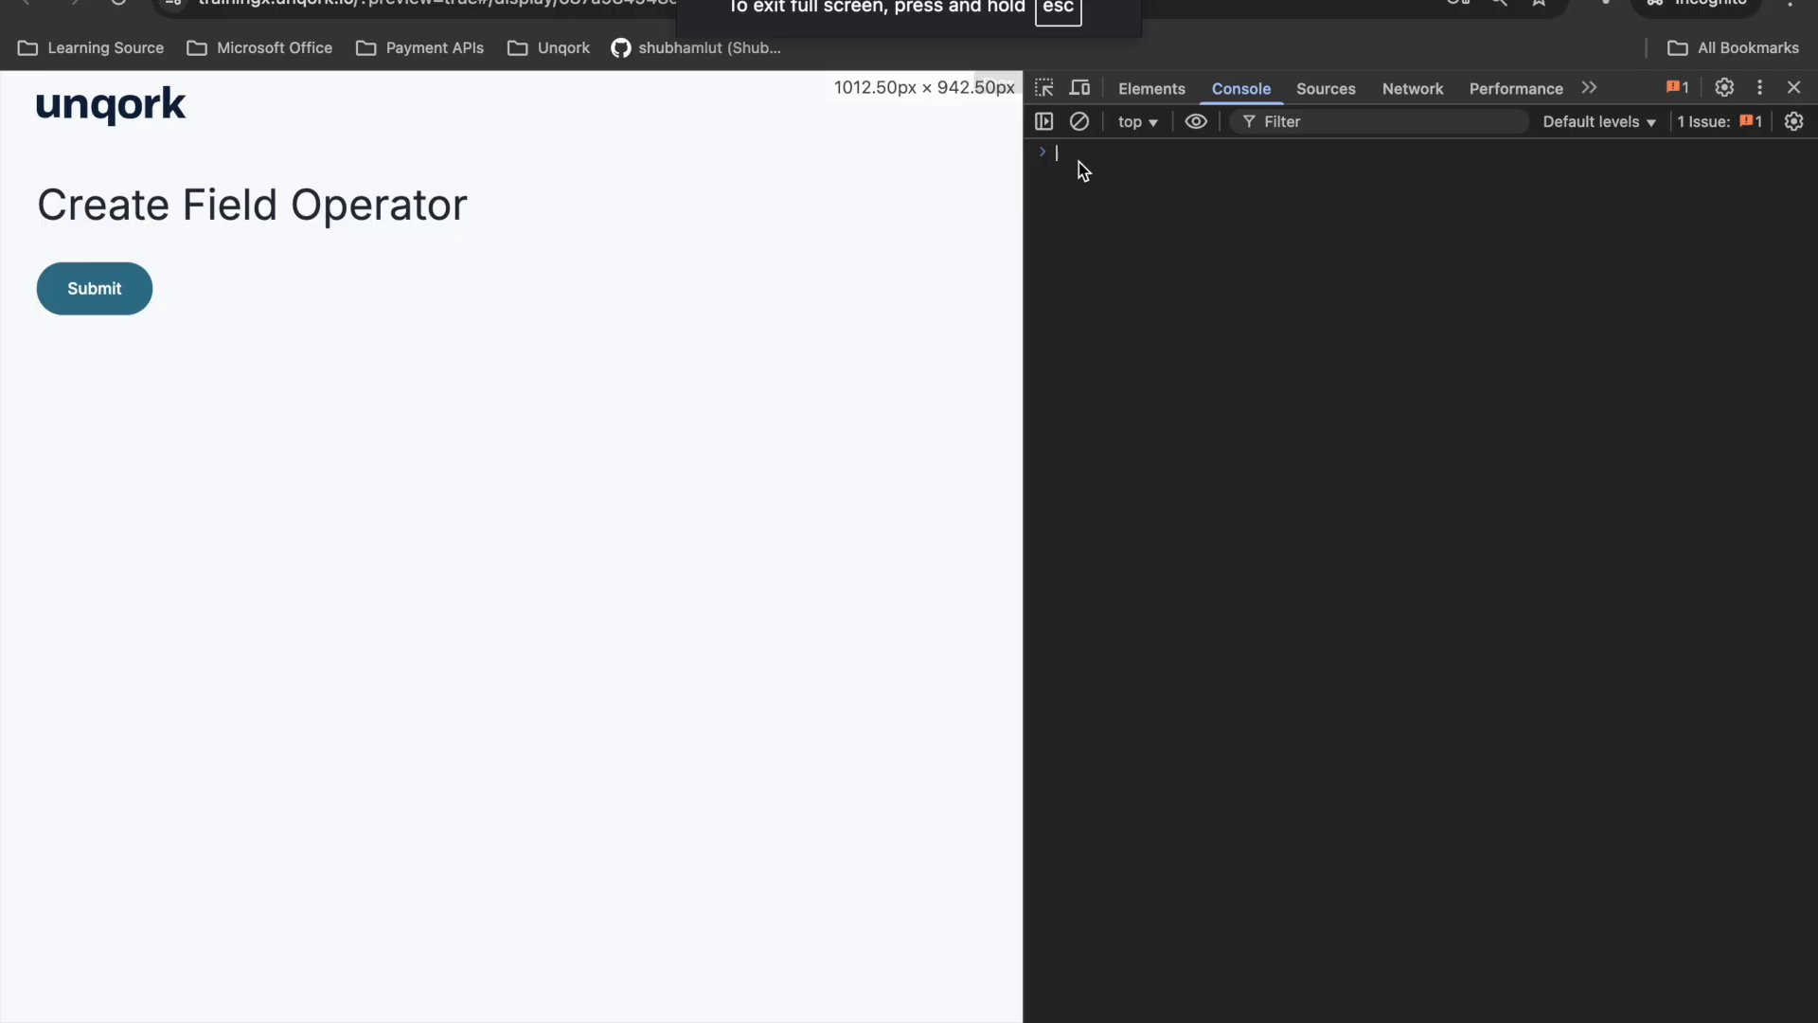
{"action": "type", "text": "angular.element('.unqorkio-form').scope().submission.data"}
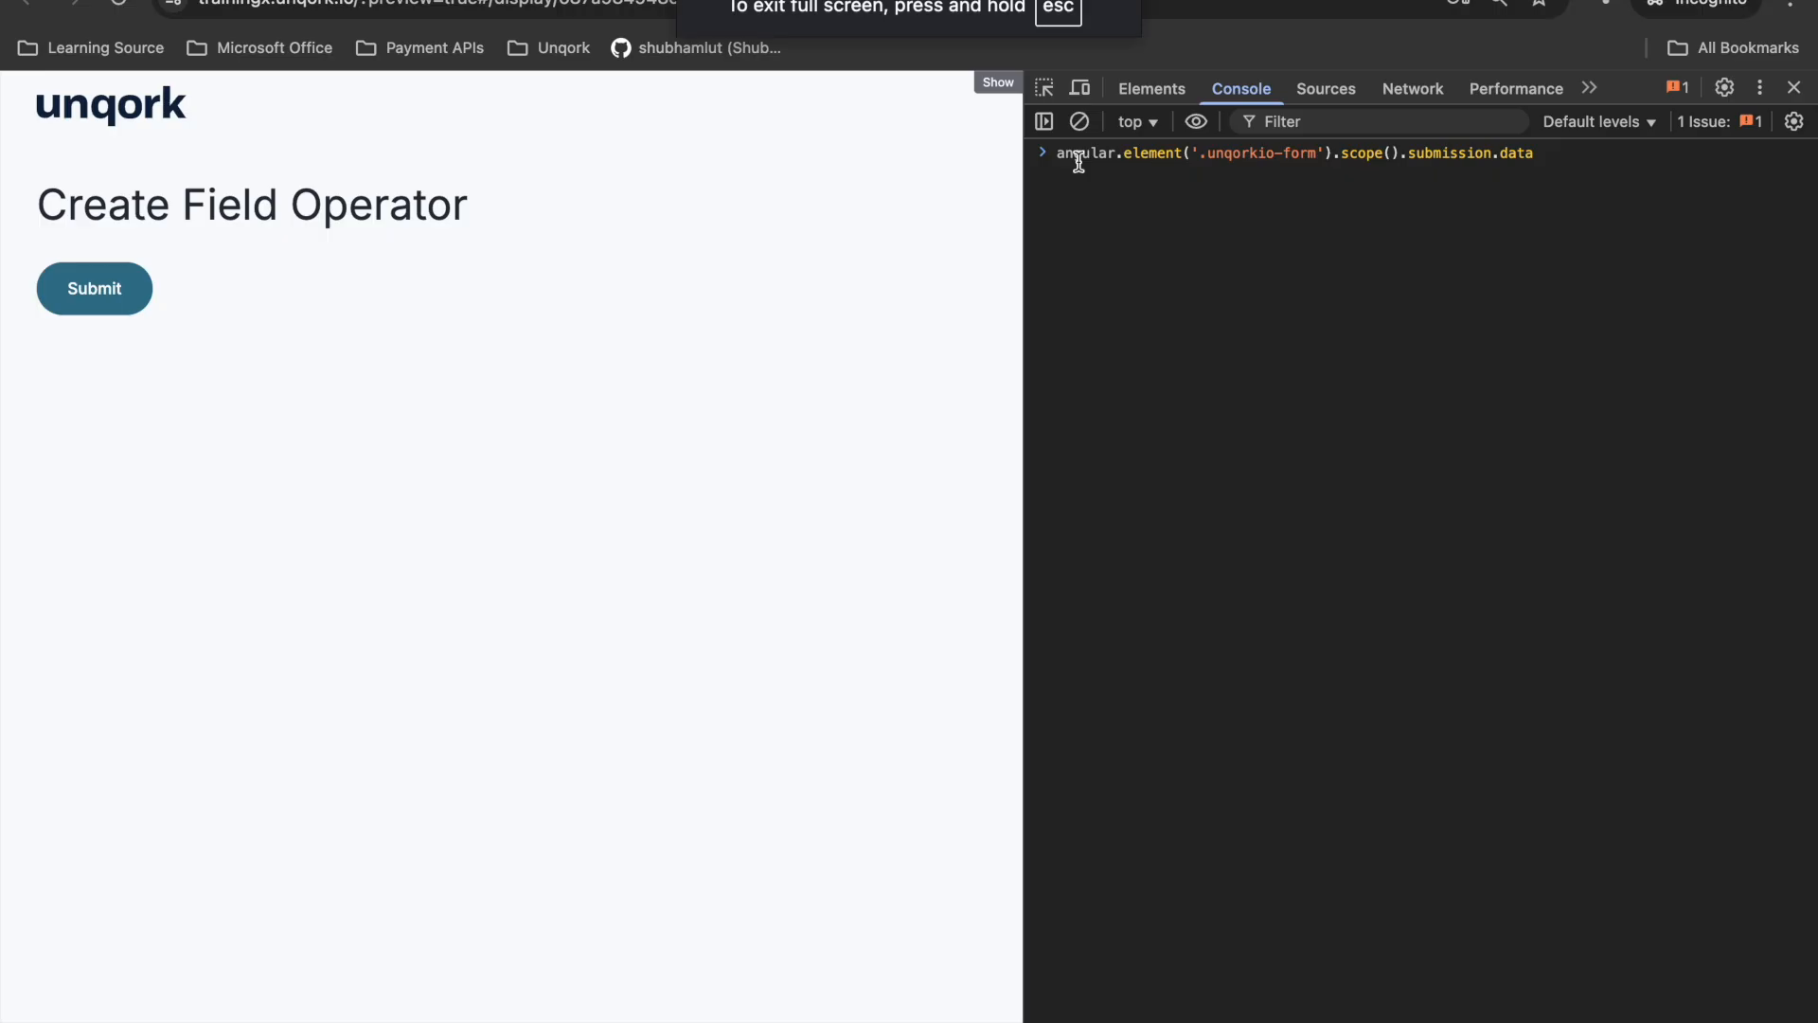
{"action": "key", "text": "Return"}
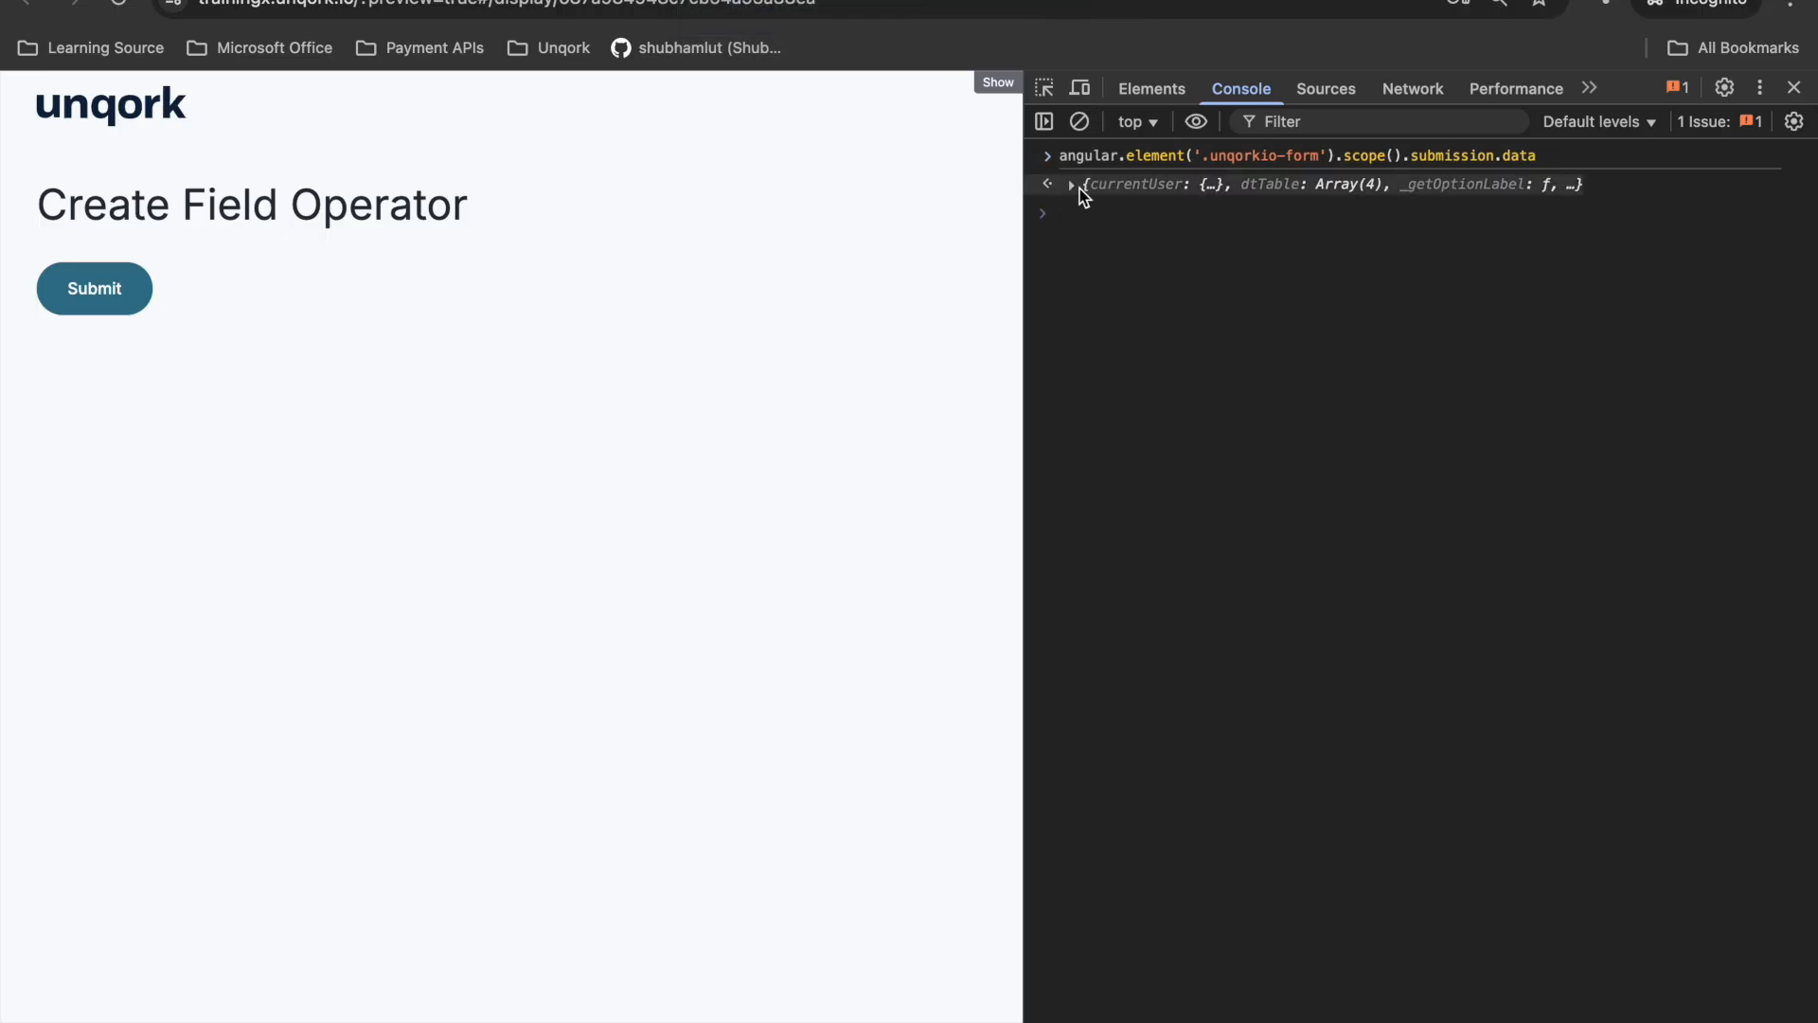
{"action": "left_click", "coordinate": [1074, 186]}
{"action": "left_click", "coordinate": [1087, 224]}
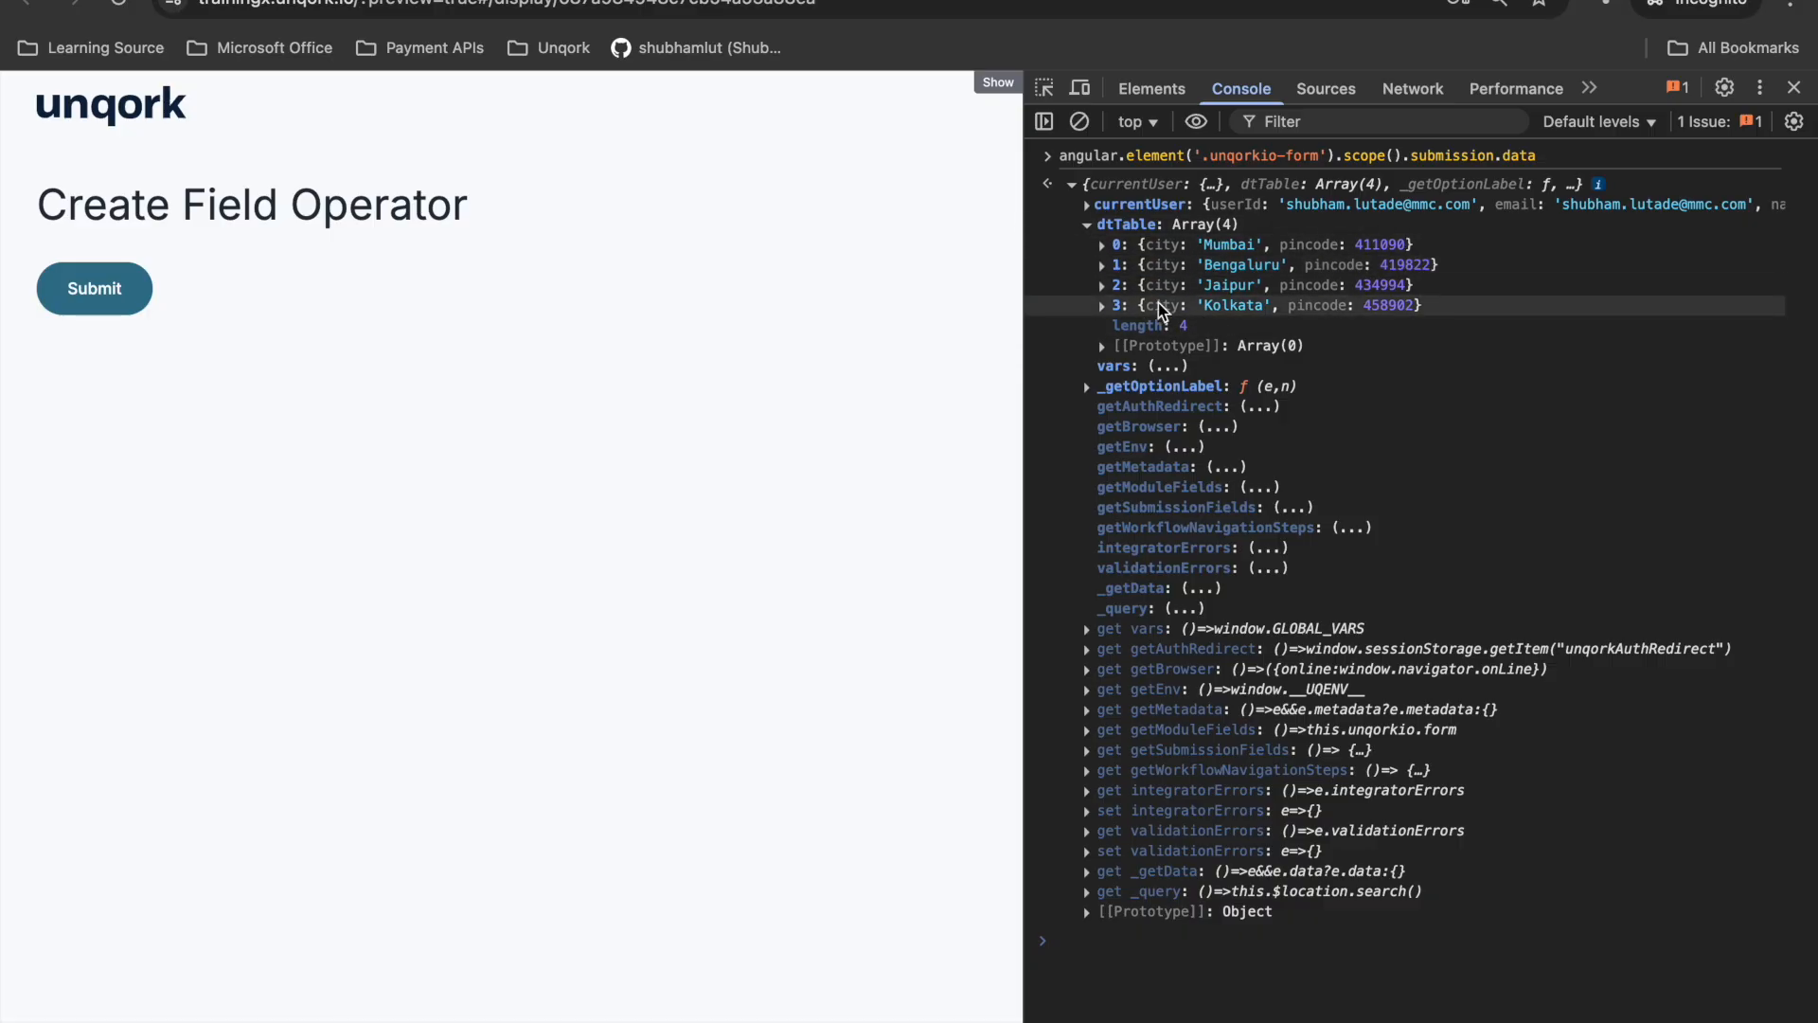
- Open the dwfCreateFieldOperator data workflow in the Unqork Designer and display the settings of its Convert Field operator
{"action": "left_click", "coordinate": [725, 1]}
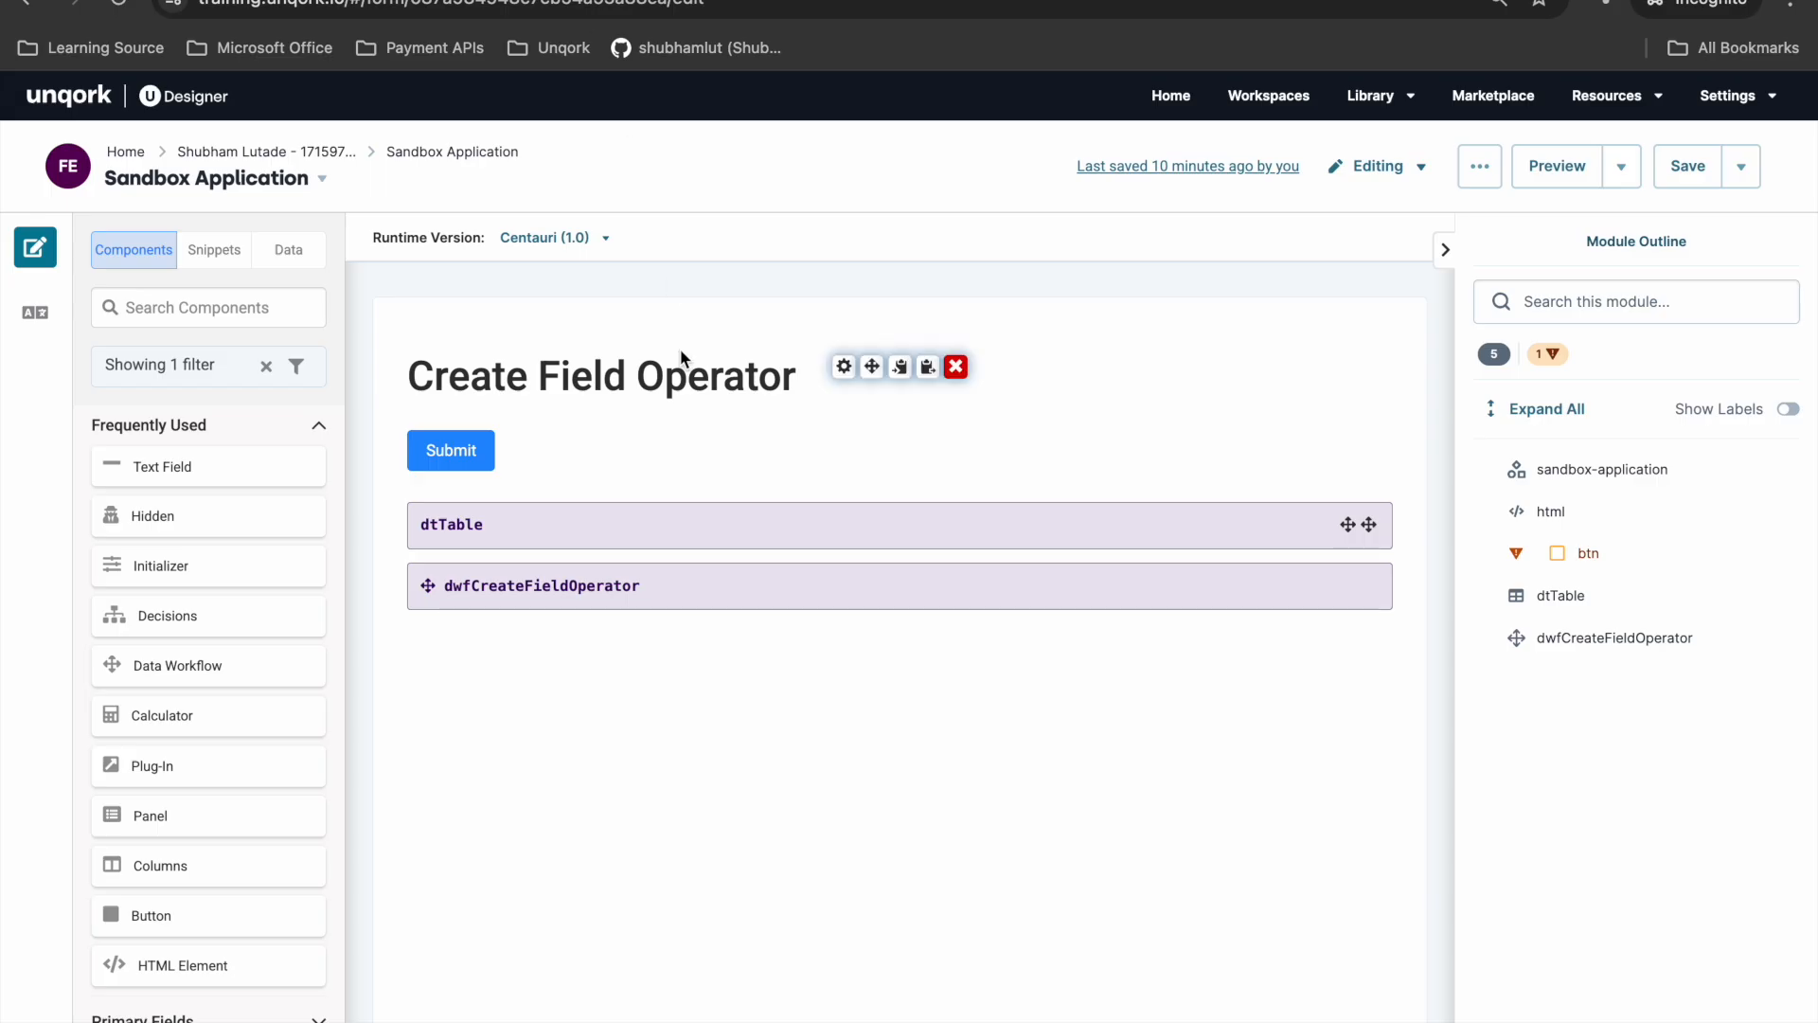
{"action": "left_click", "coordinate": [844, 575]}
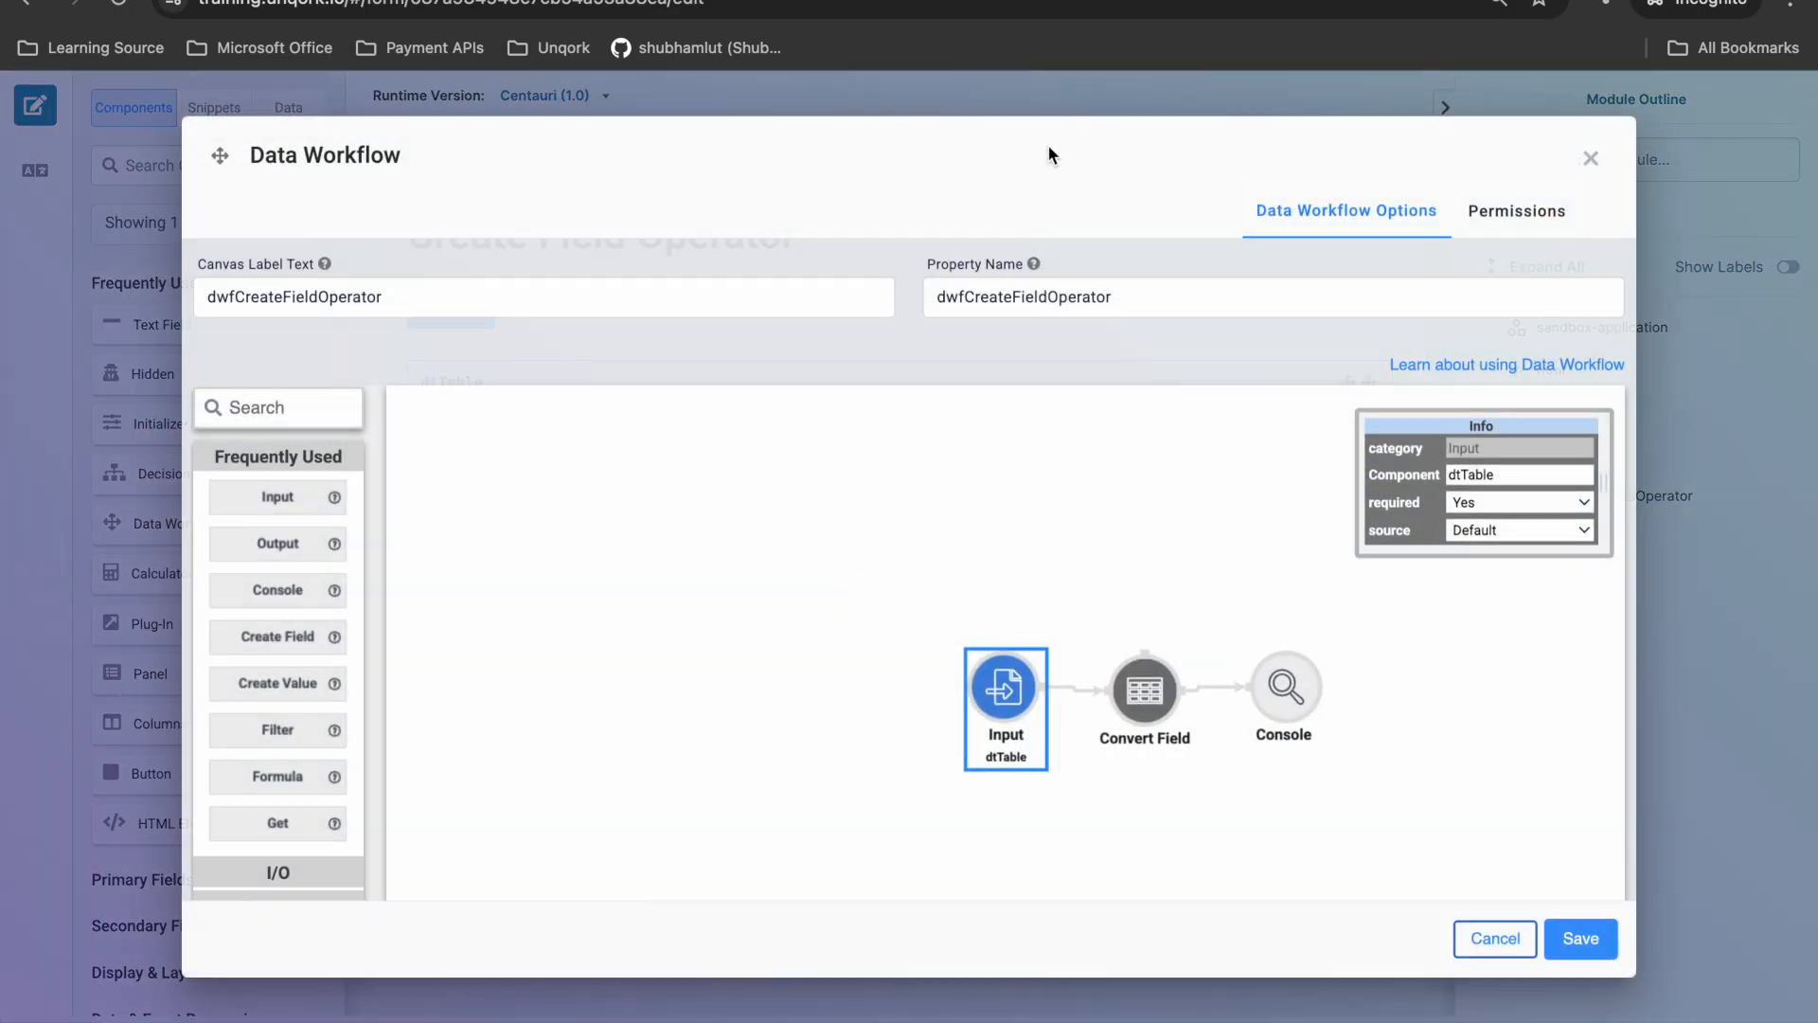
{"action": "left_click", "coordinate": [1089, 1]}
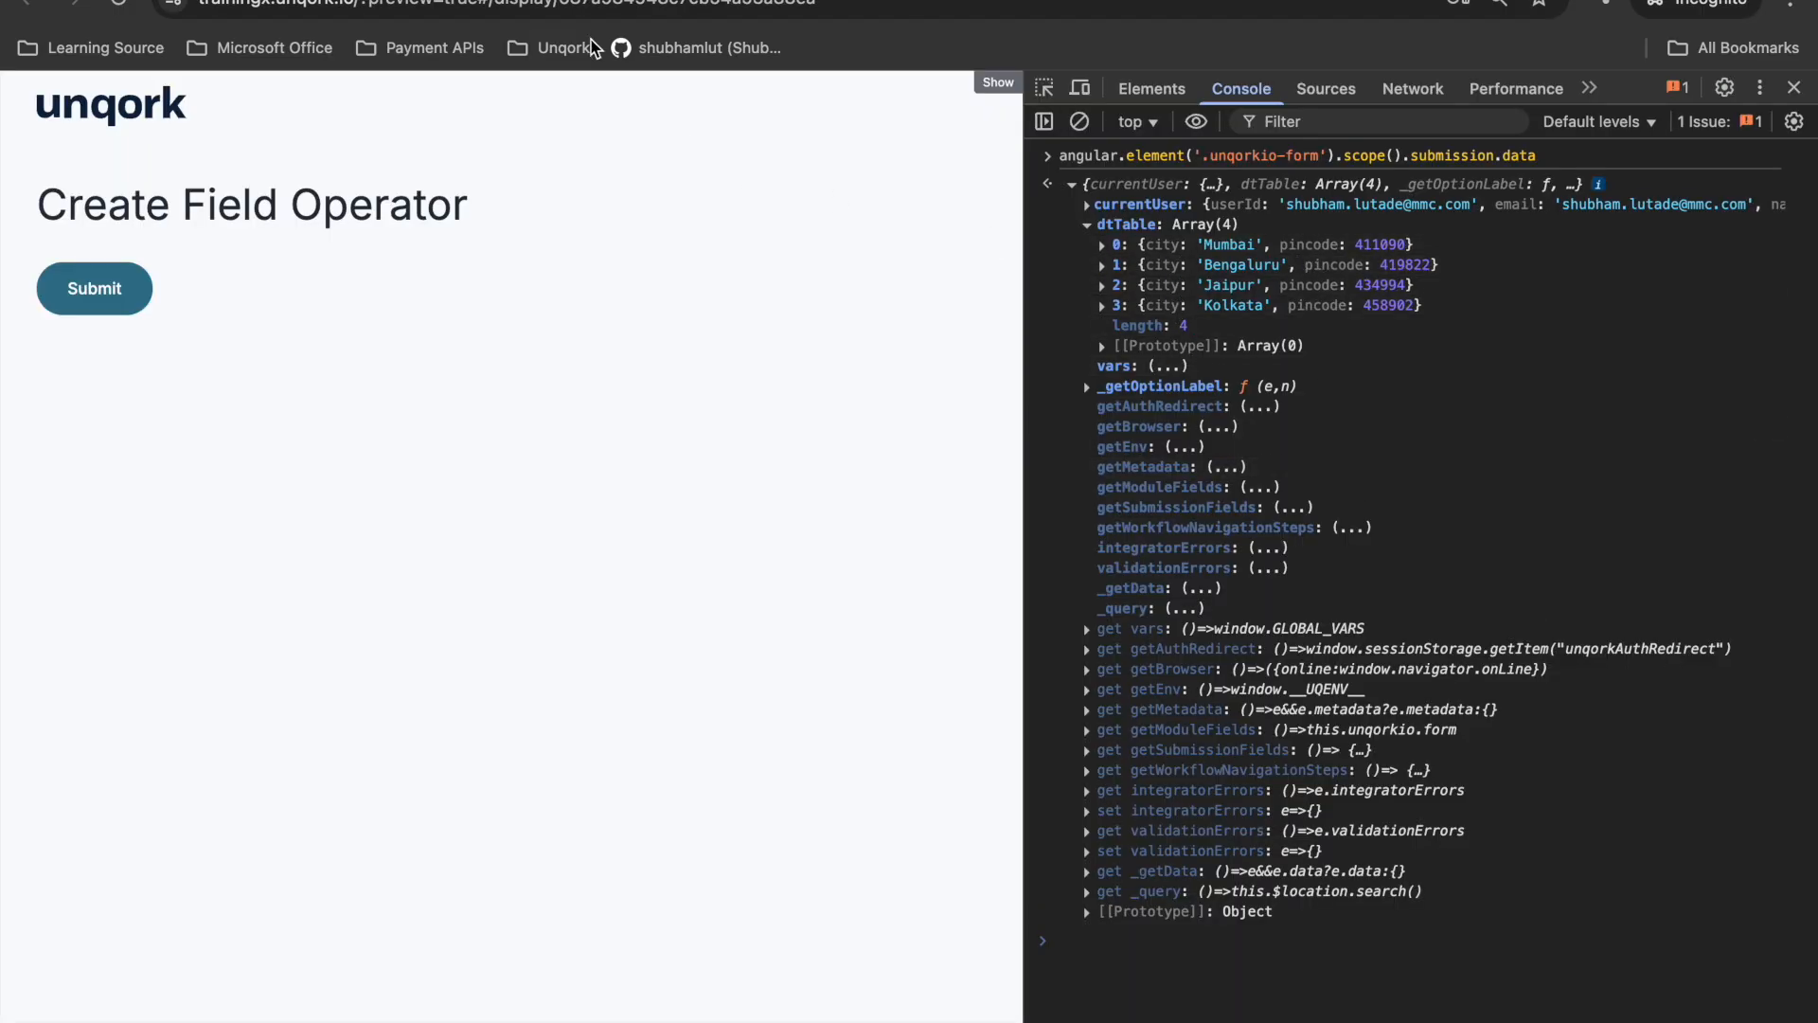
{"action": "left_click", "coordinate": [947, 1]}
{"action": "left_click", "coordinate": [1173, 726]}
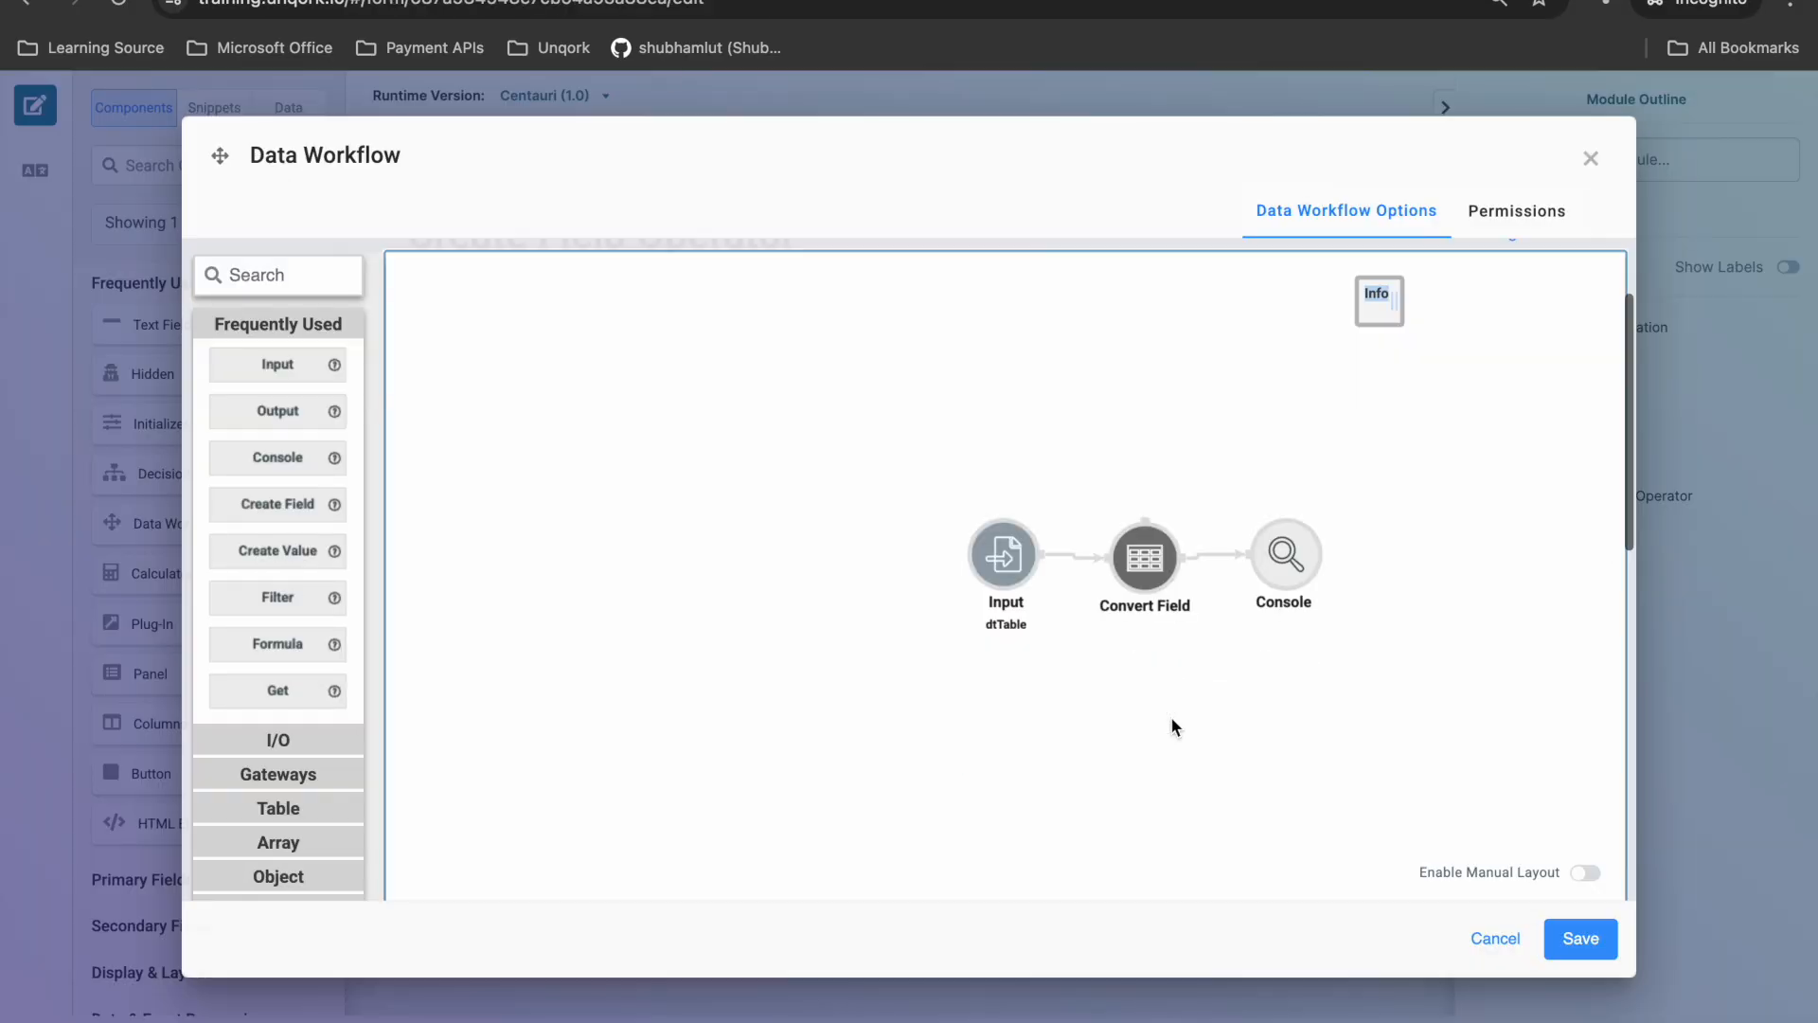
{"action": "left_click", "coordinate": [1159, 571]}
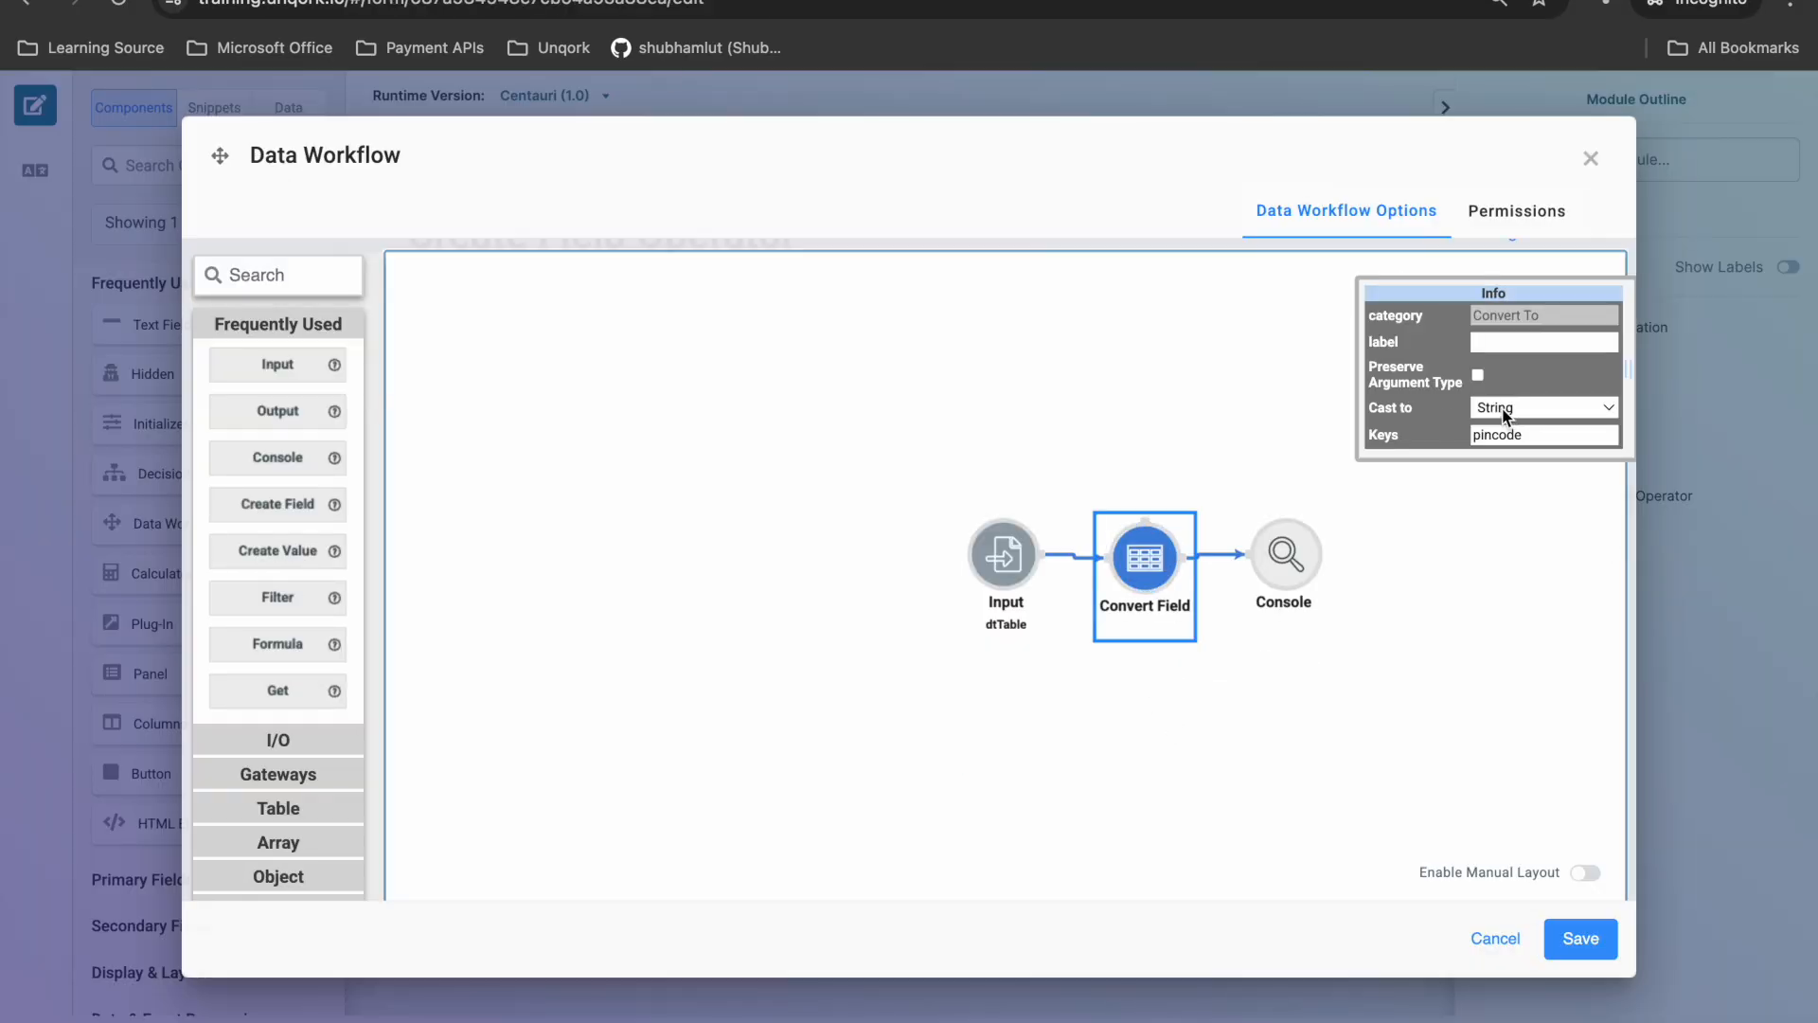
- Replace the Convert Field operator with a Create Field operator connected between the dtTable Input and the Console
{"action": "left_click", "coordinate": [284, 276]}
{"action": "type", "text": "cre"}
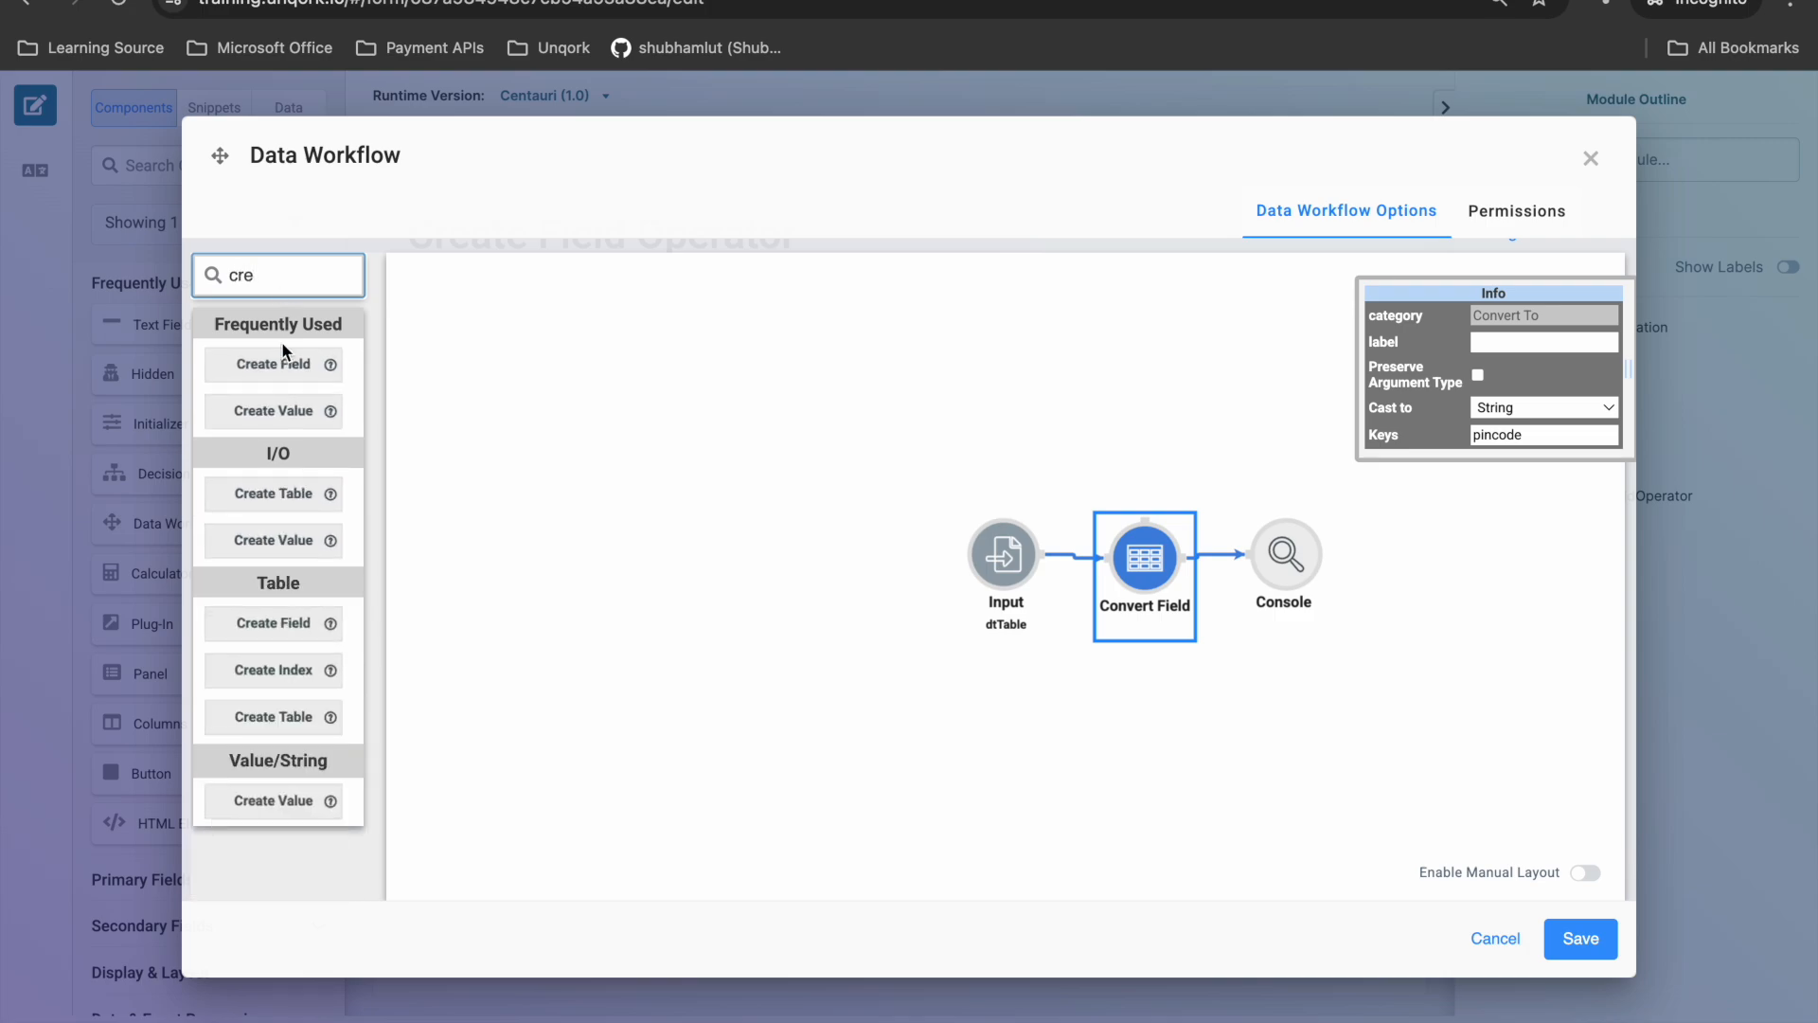
{"action": "left_click_drag", "start_coordinate": [273, 364], "coordinate": [1163, 739]}
{"action": "left_click", "coordinate": [1150, 570]}
{"action": "key", "text": "Delete"}
{"action": "left_click_drag", "start_coordinate": [1041, 550], "coordinate": [1176, 802]}
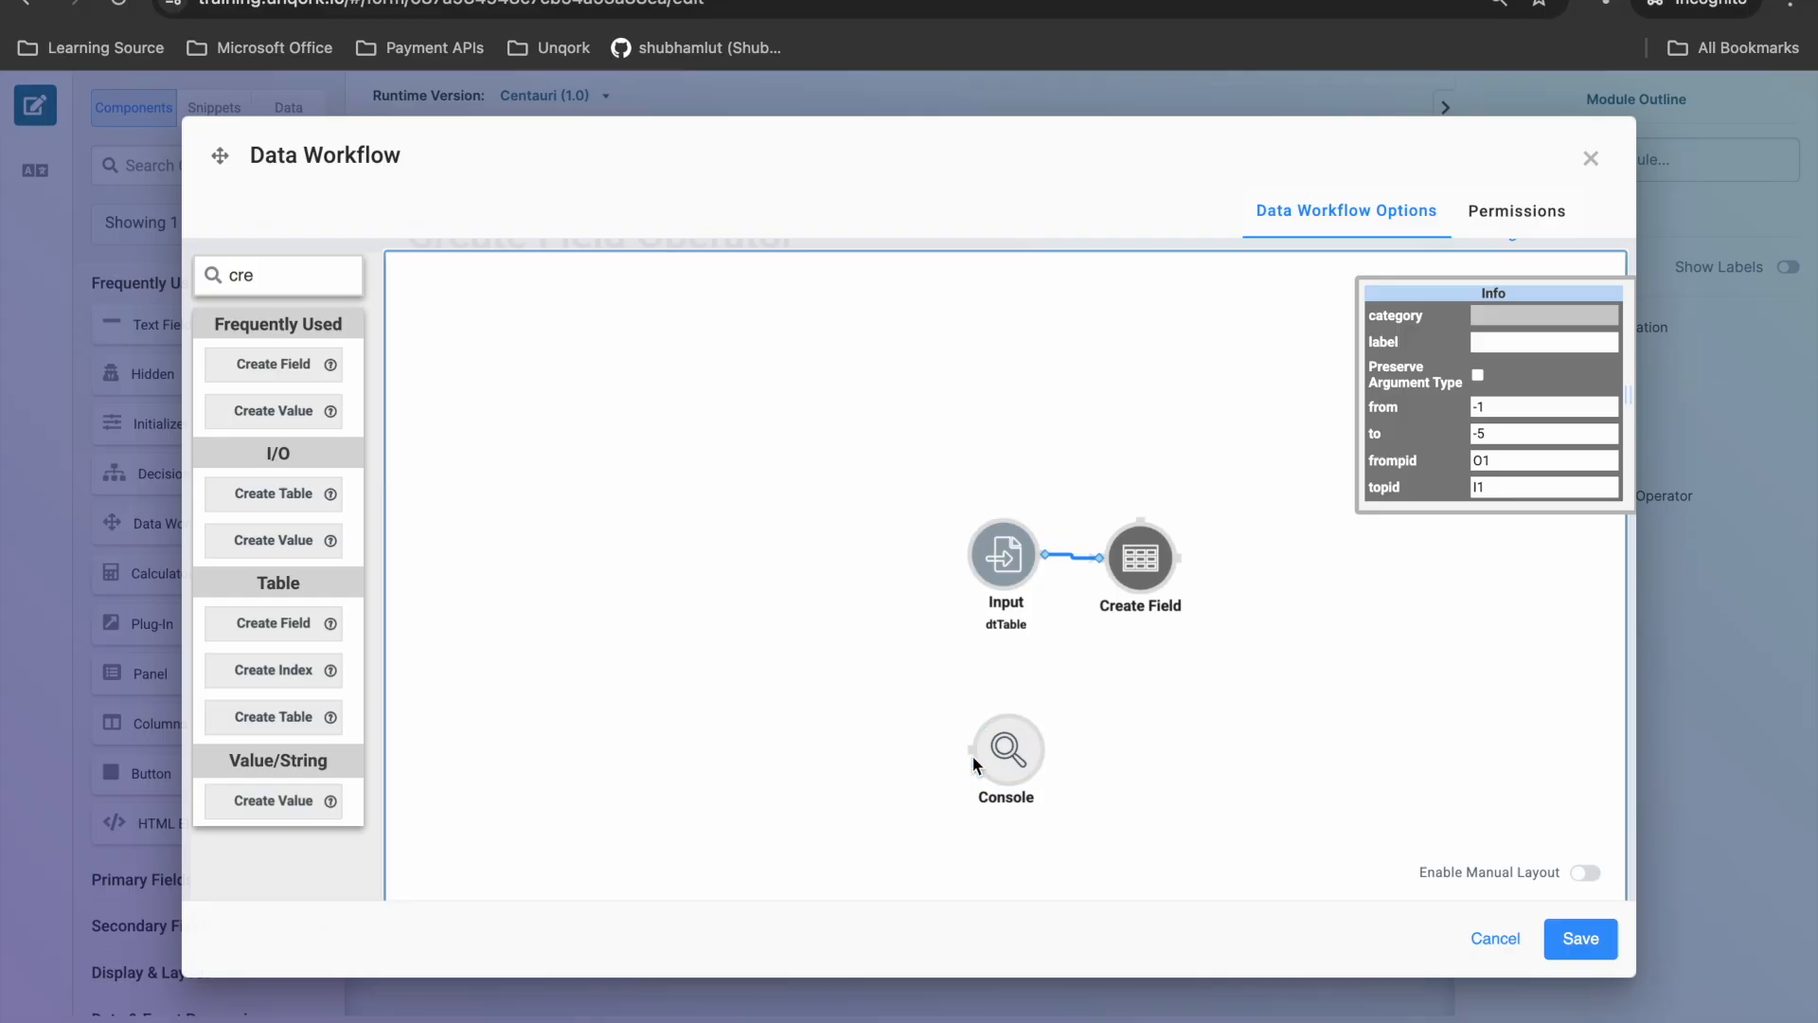
{"action": "left_click_drag", "start_coordinate": [973, 754], "coordinate": [1123, 621]}
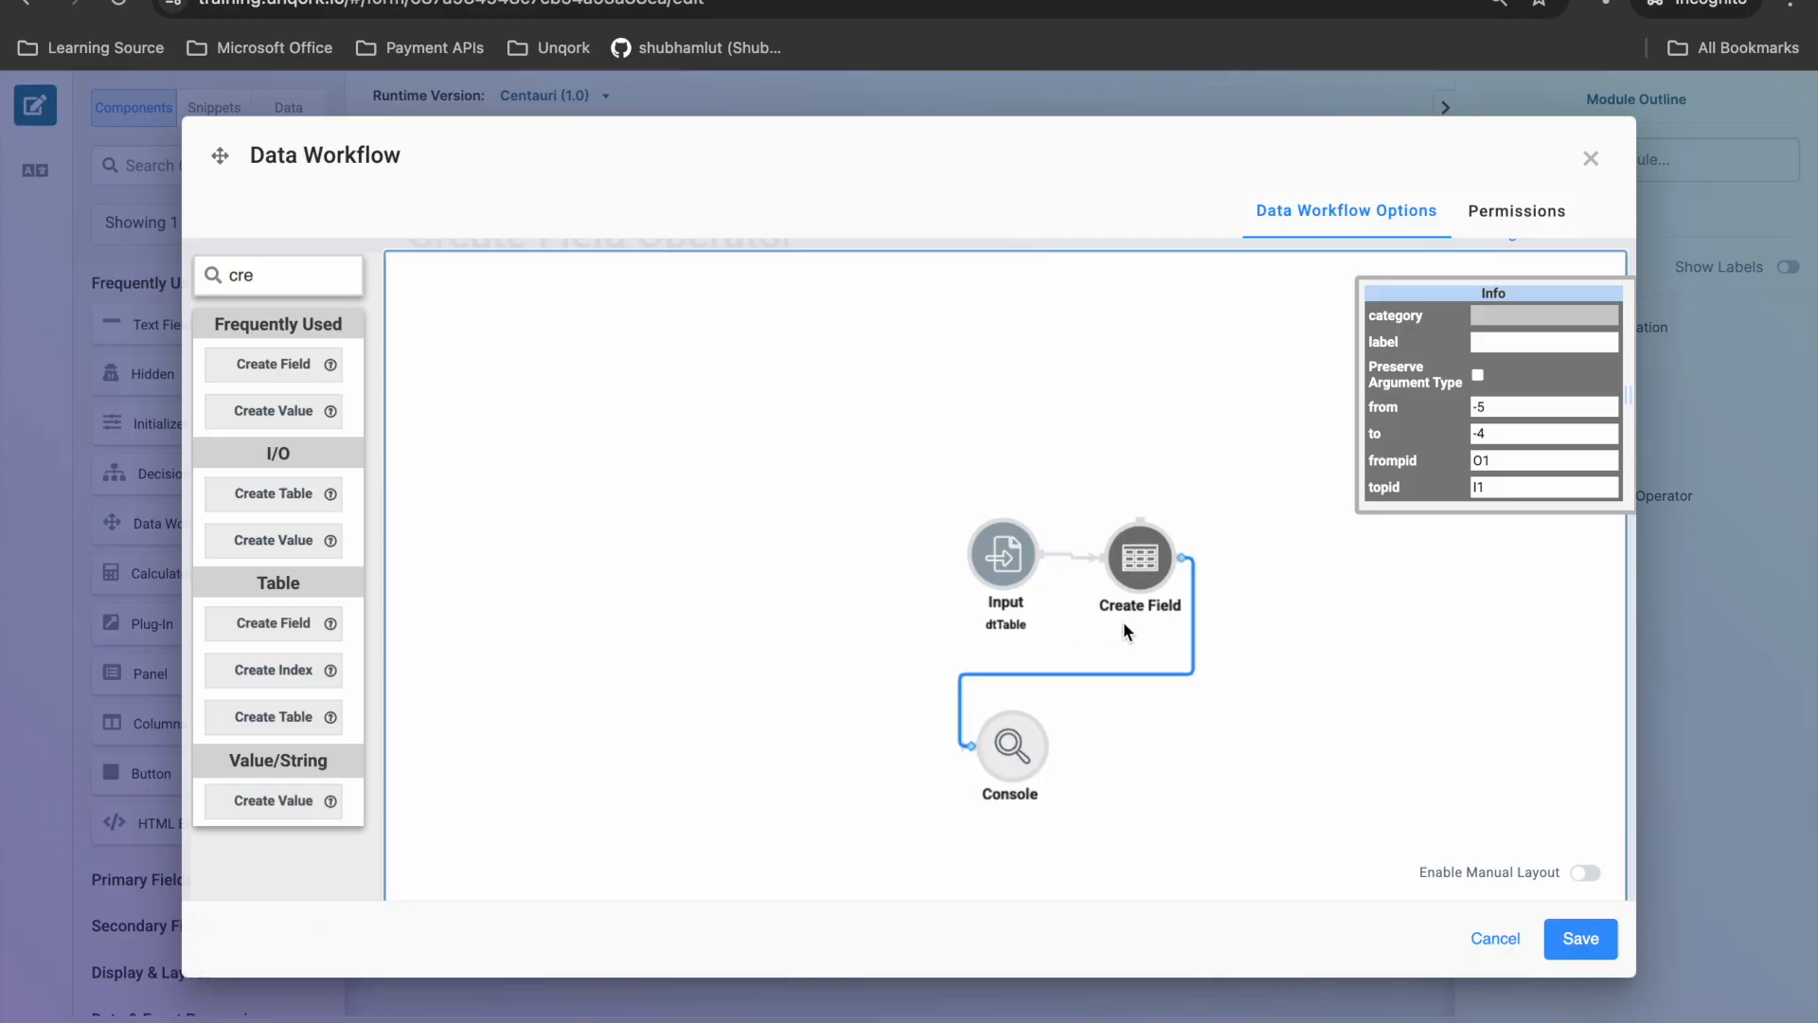
- Define Field 1 of the Create Field operator as abc with a quoted text value, and save the workflow and the module
{"action": "left_click", "coordinate": [1144, 549]}
{"action": "left_click", "coordinate": [1507, 471]}
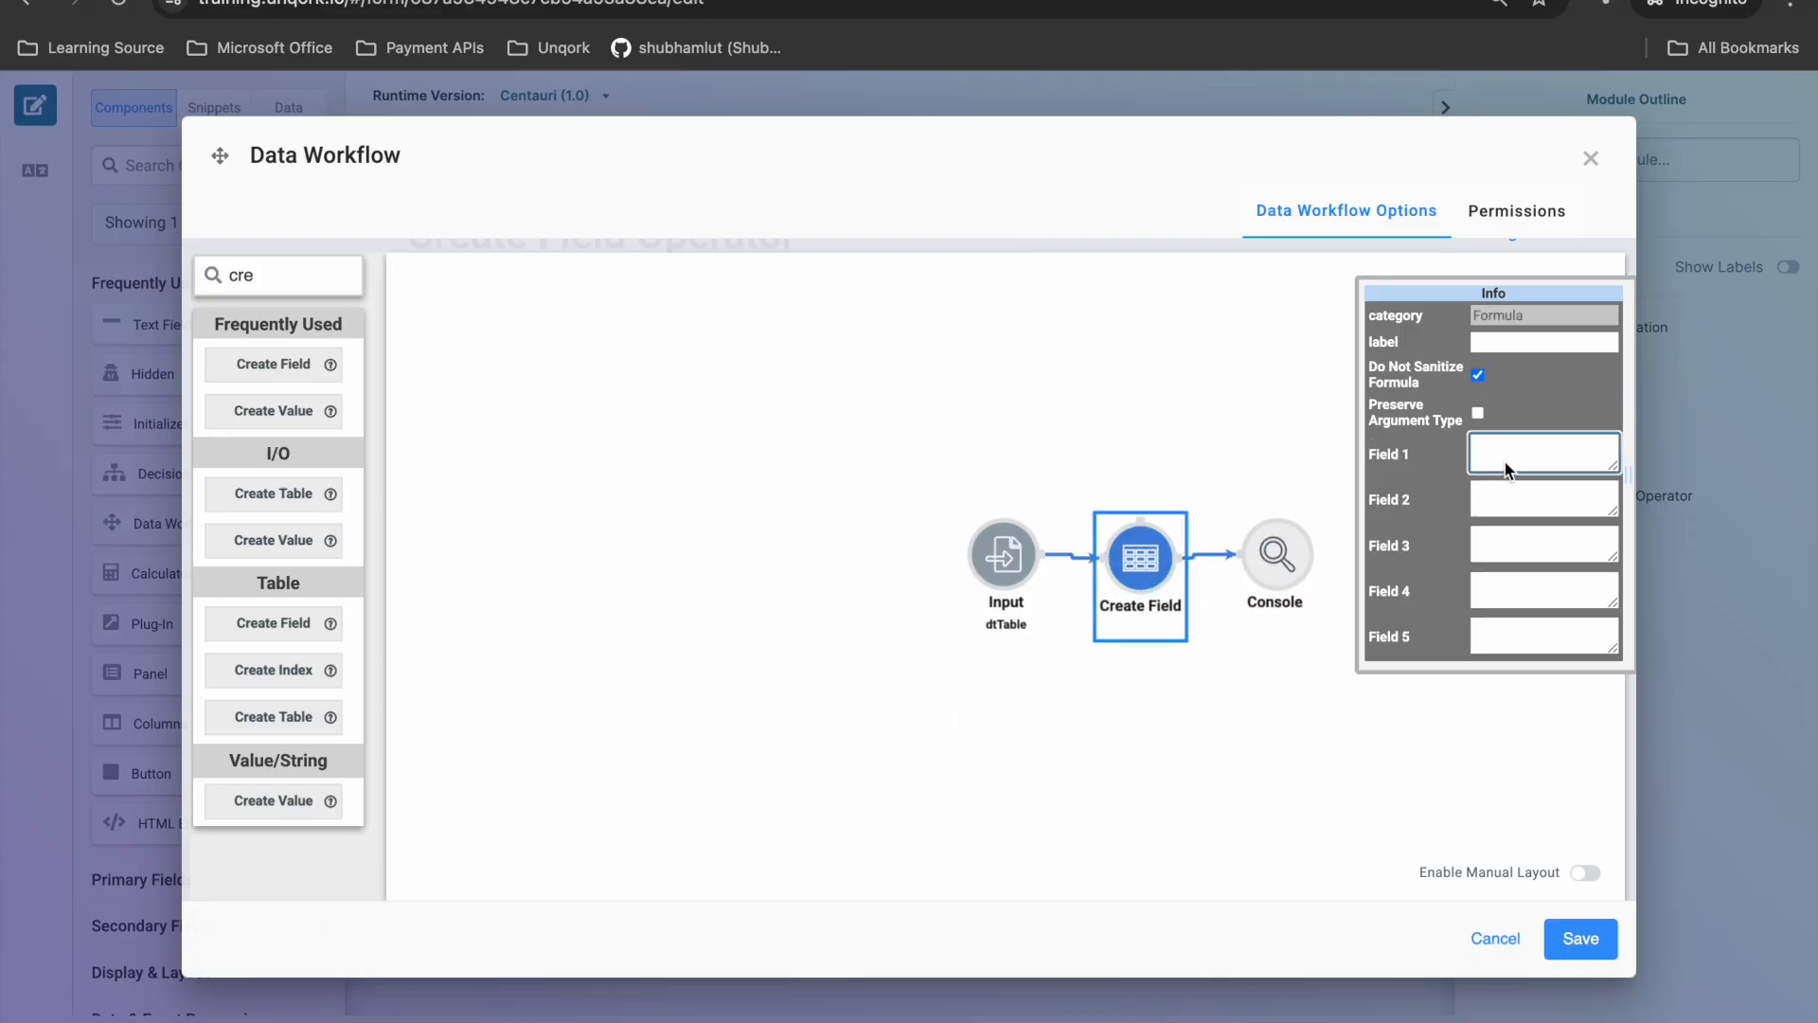
{"action": "type", "text": "abc=\"test"}
{"action": "left_click", "coordinate": [1256, 678]}
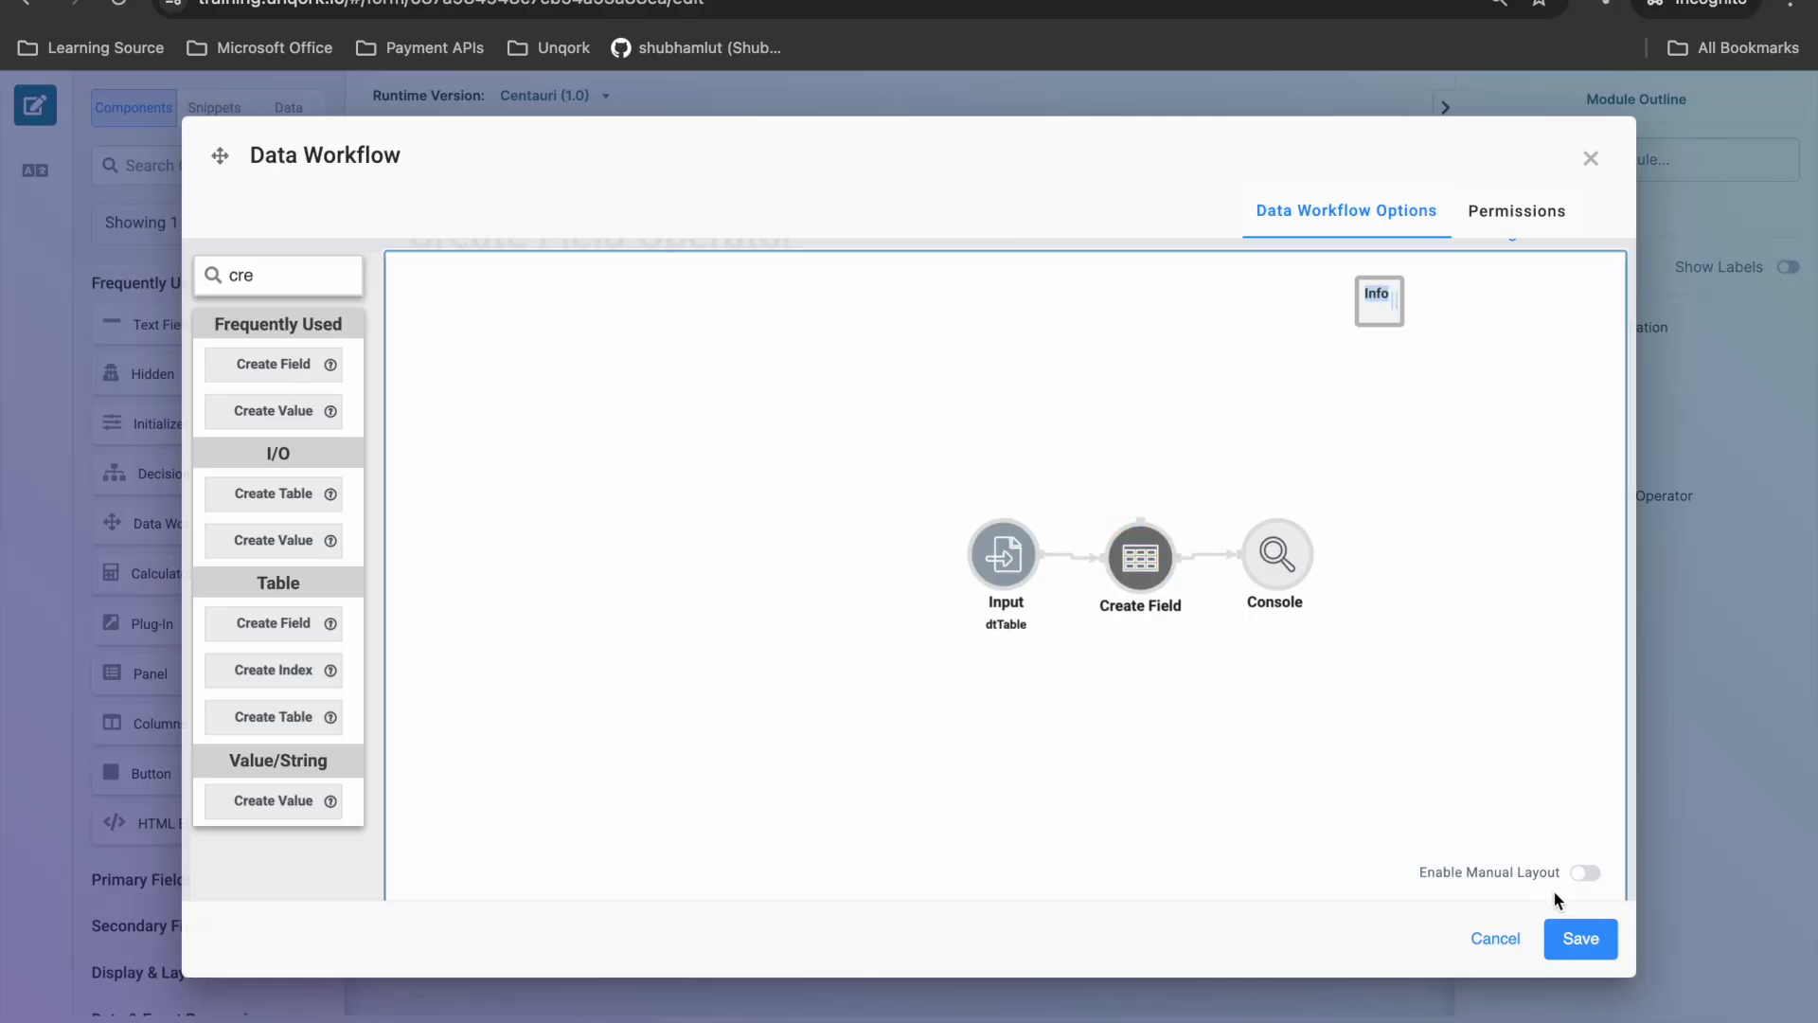
{"action": "left_click", "coordinate": [1572, 938]}
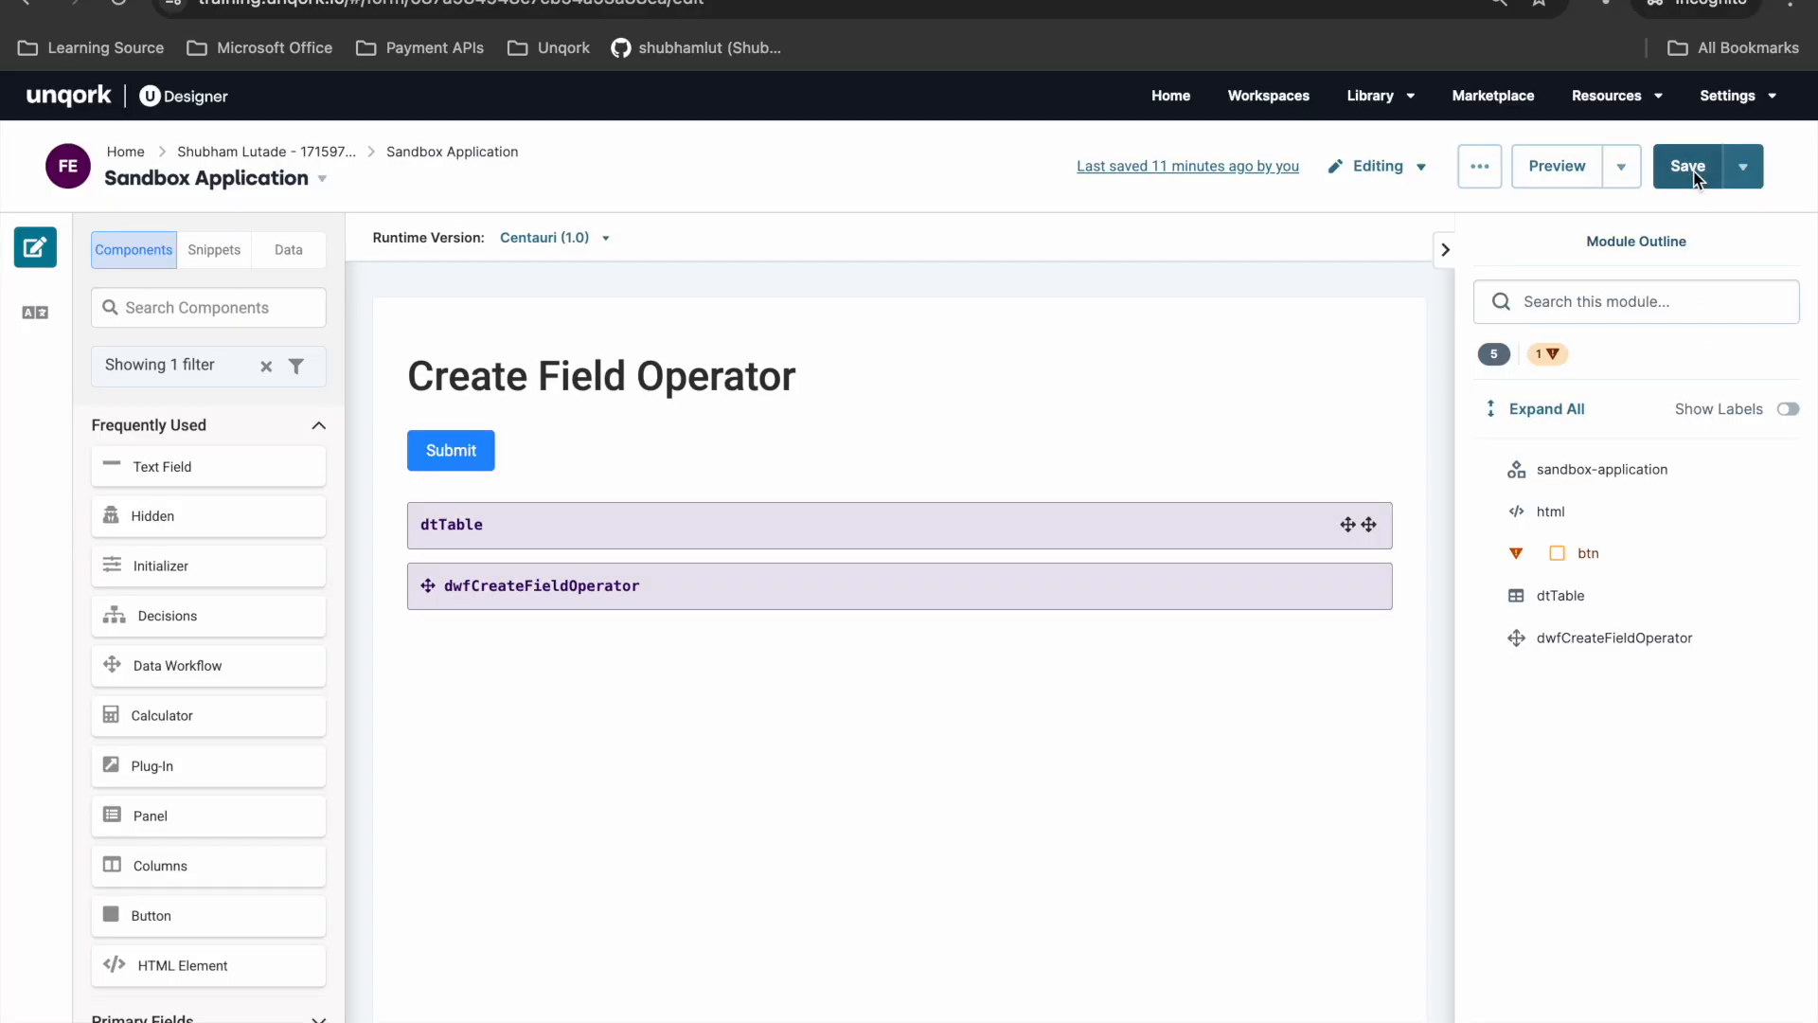
{"action": "left_click", "coordinate": [1668, 174]}
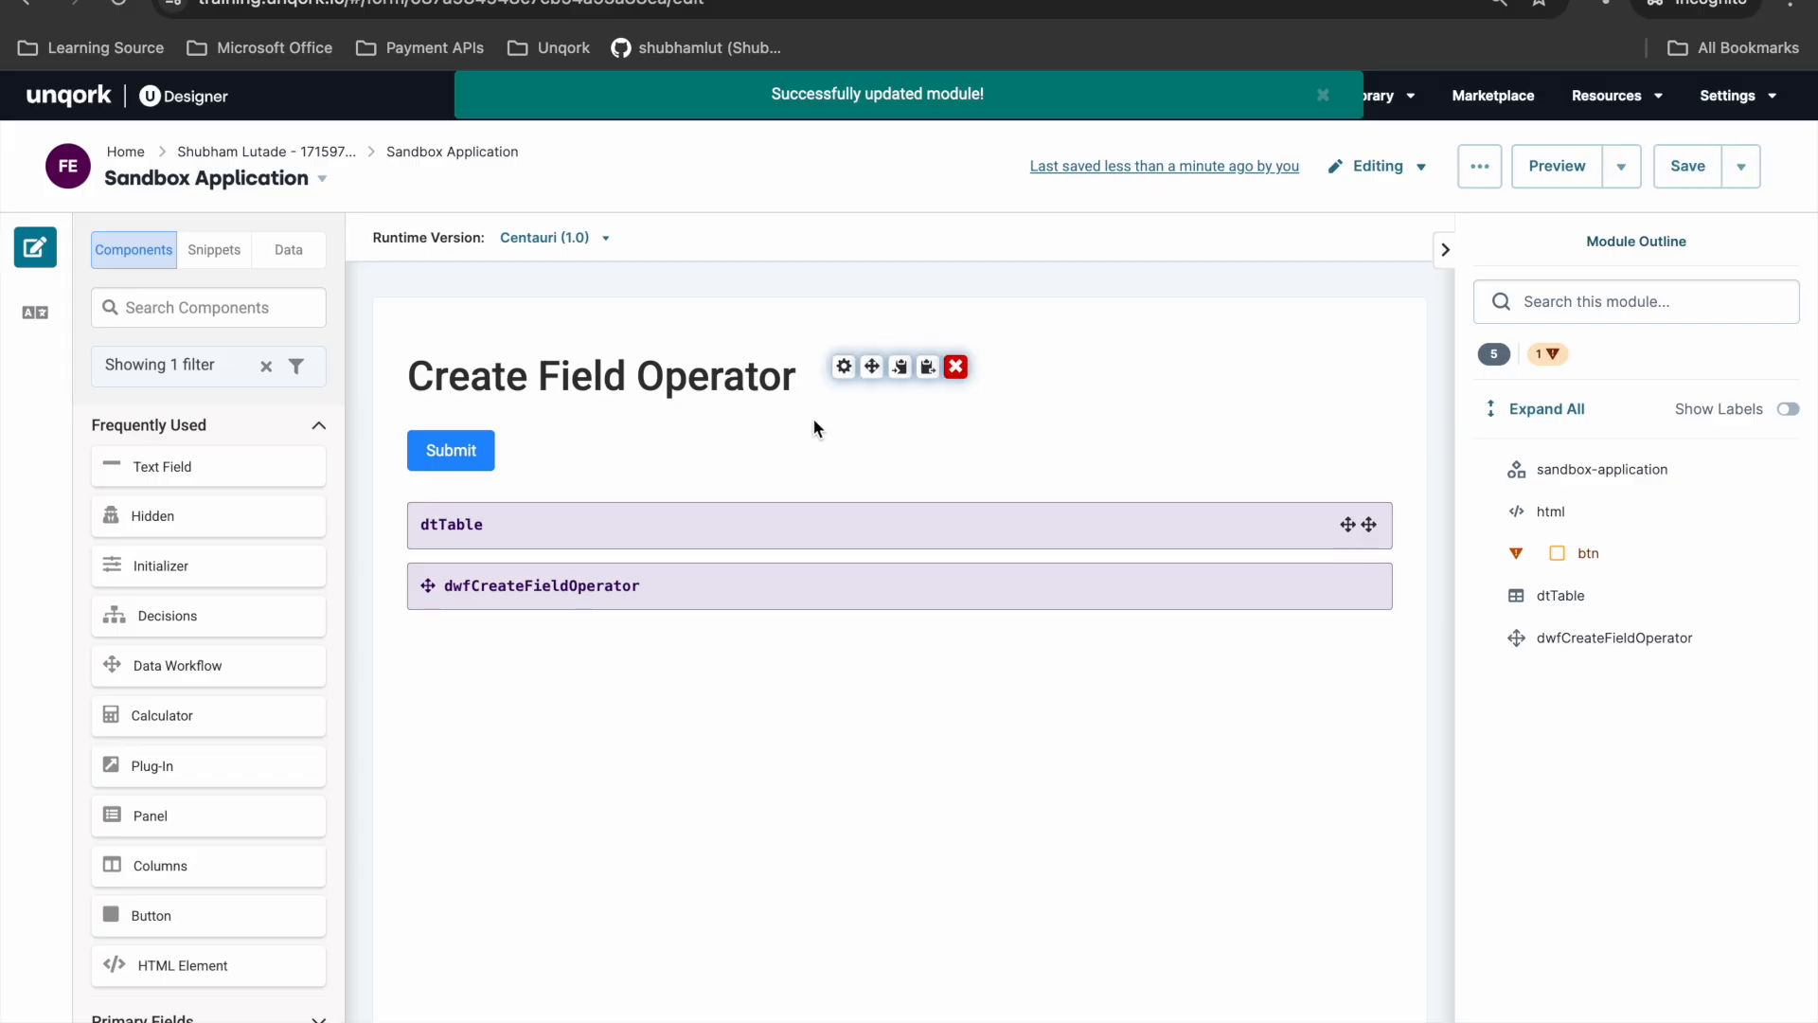
- Copy the property name of the dwfCreateFieldOperator data workflow and close its settings
{"action": "left_click", "coordinate": [844, 575]}
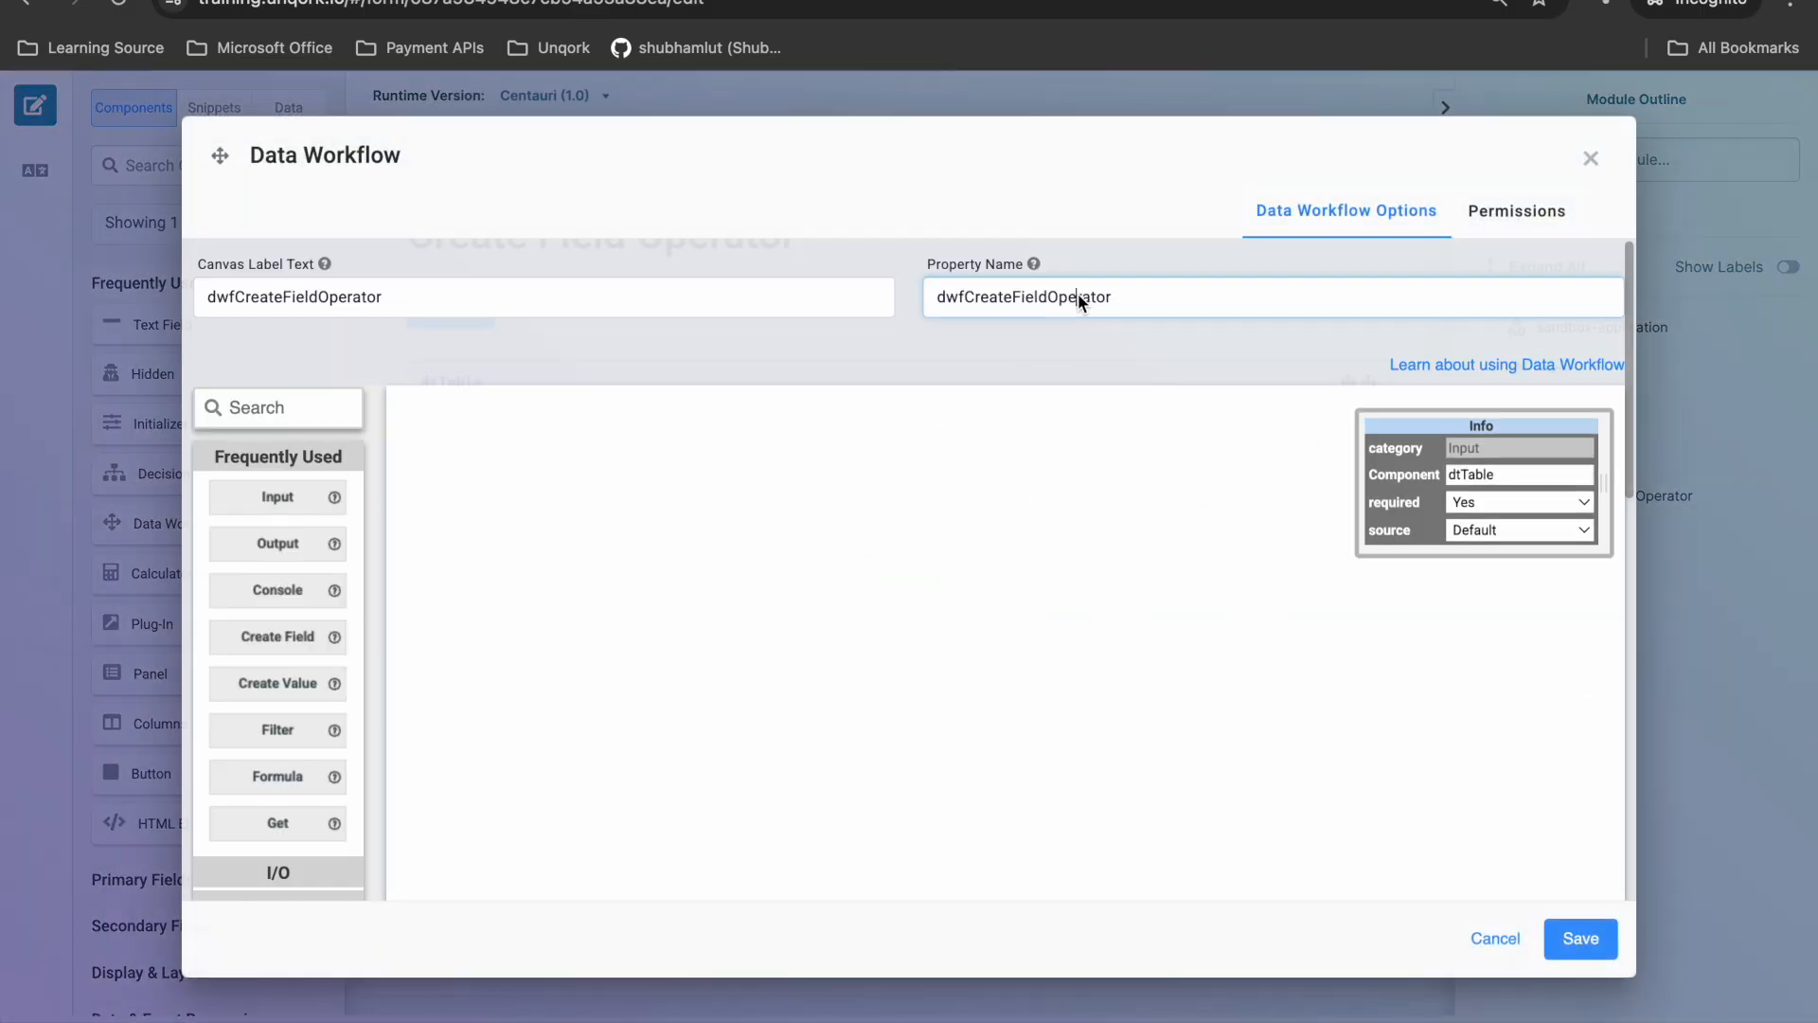
{"action": "double_click", "coordinate": [1080, 297]}
{"action": "key", "text": "super+c"}
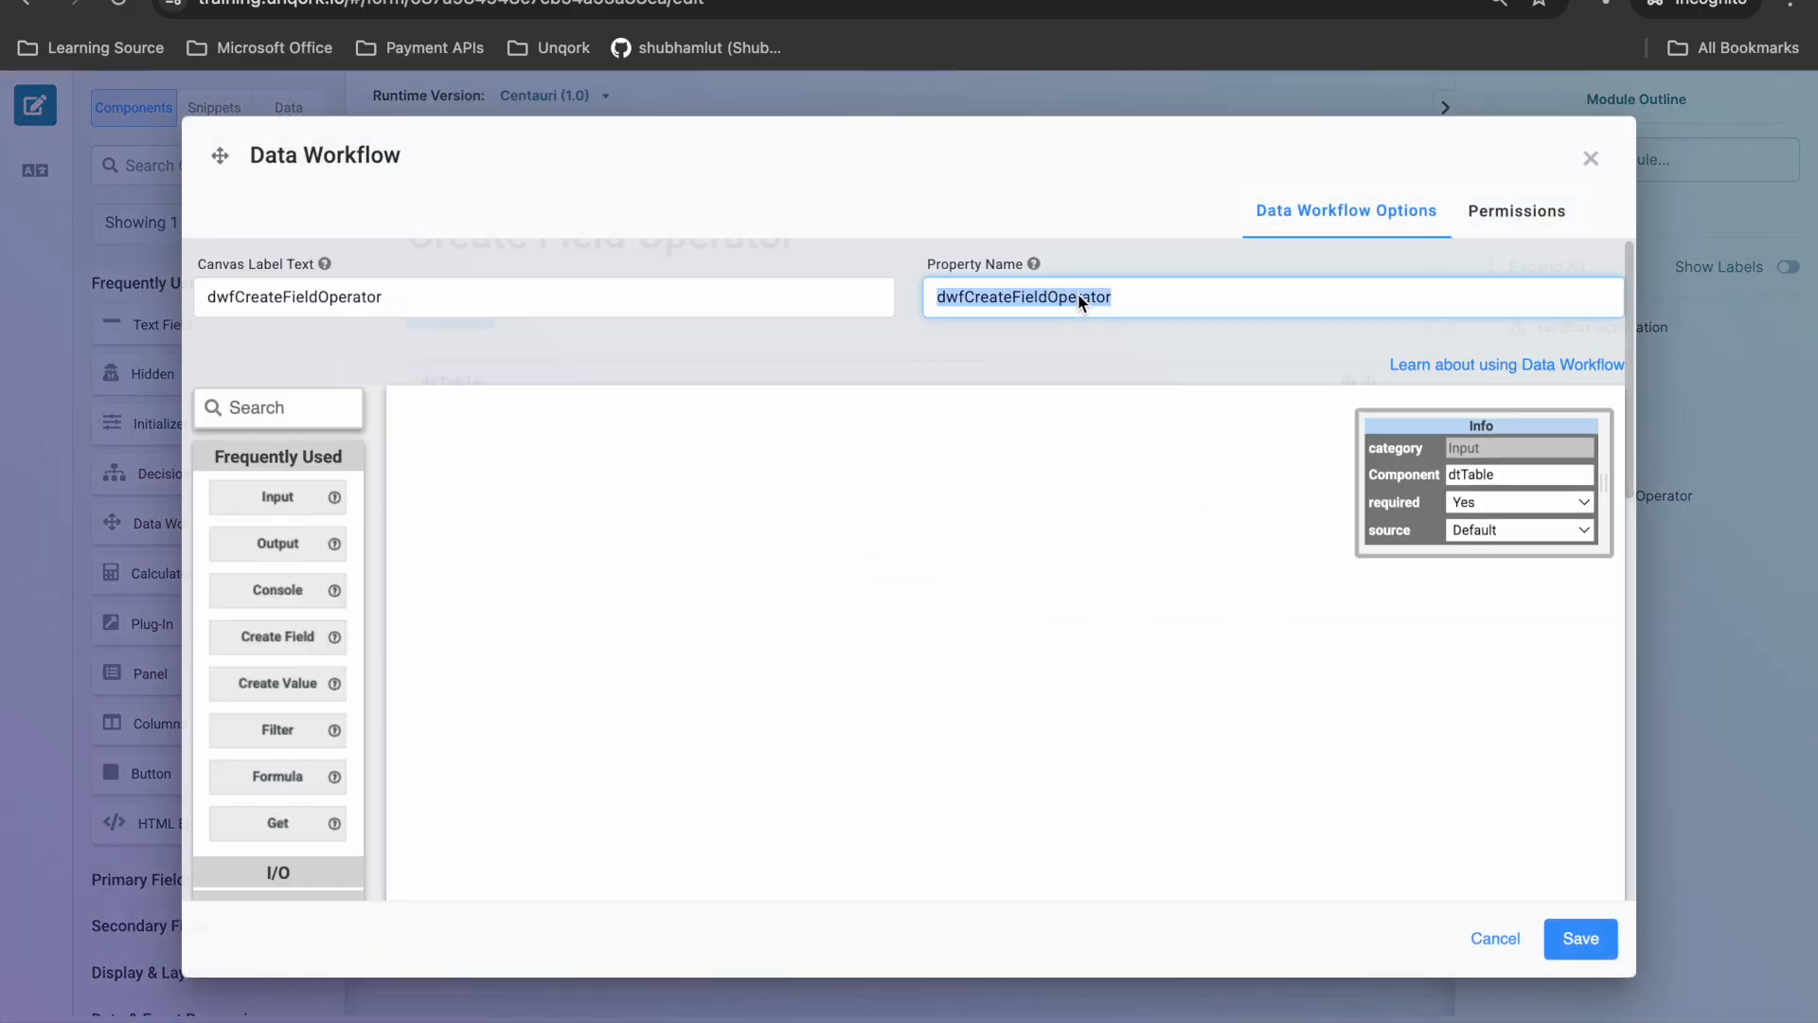
{"action": "left_click", "coordinate": [1591, 158]}
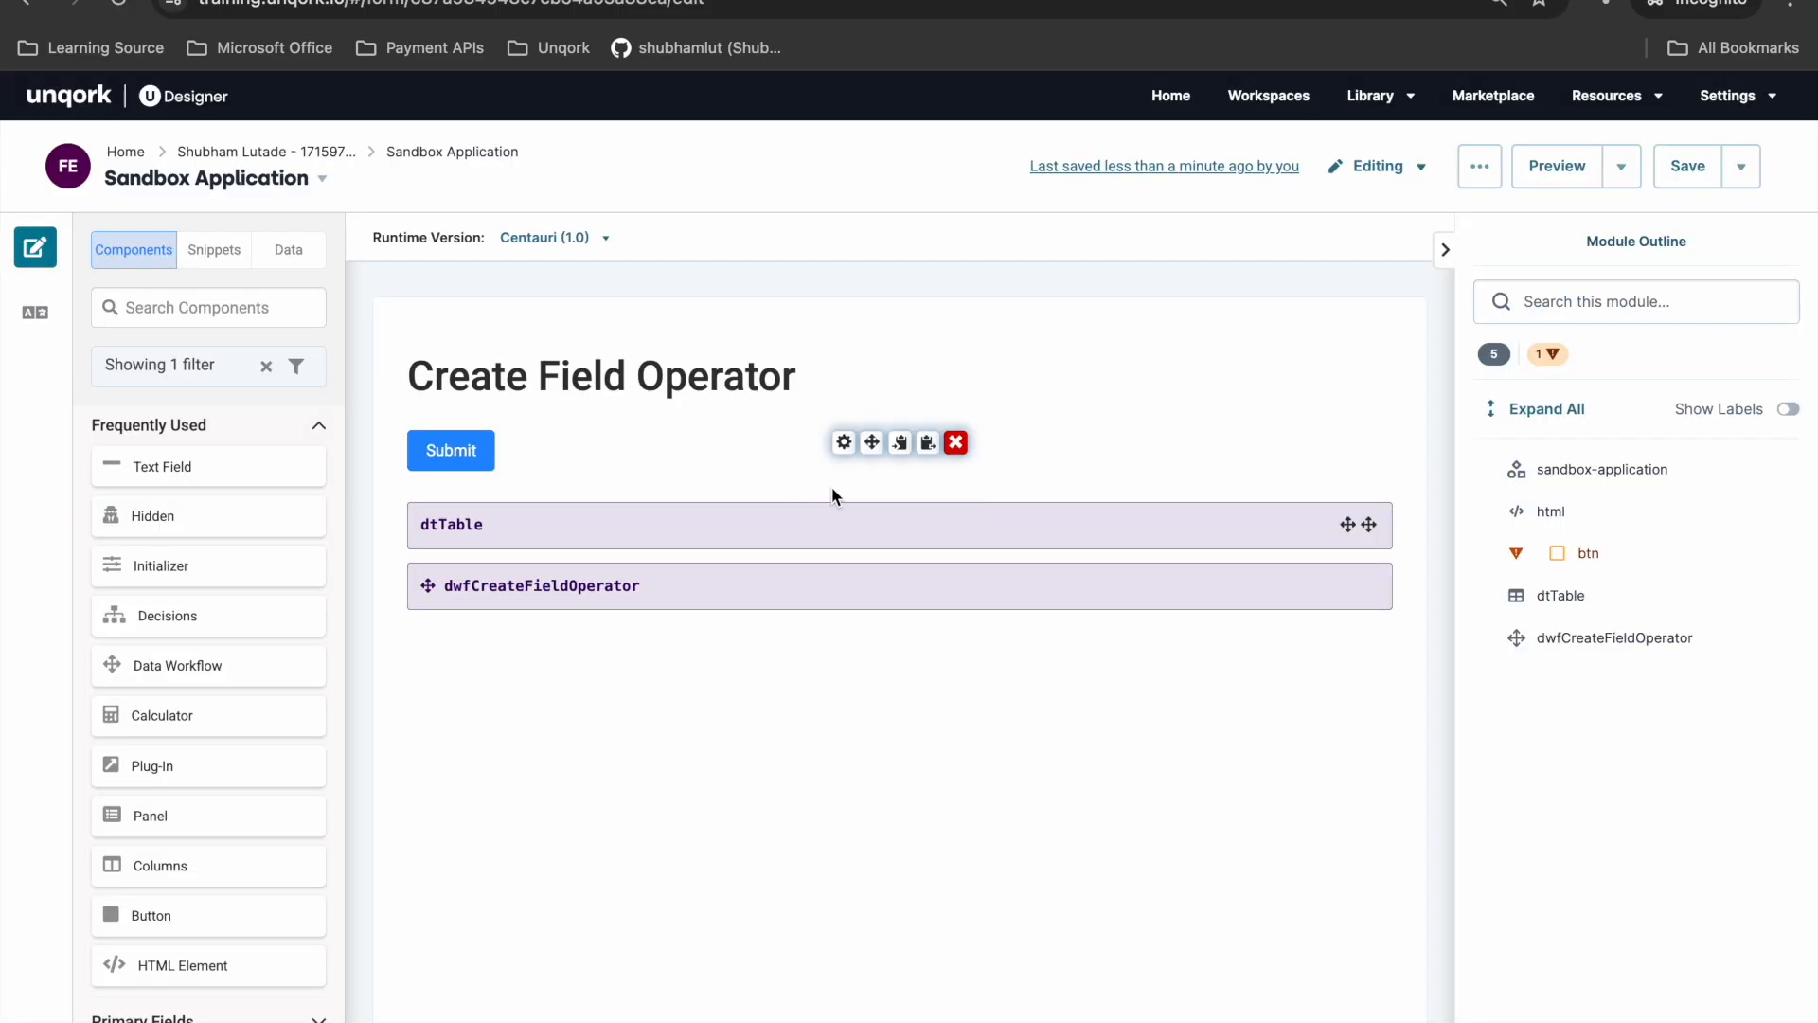
- Set the Submit button's On Click trigger to dwfCreateFieldOperator, then save the button and the module
{"action": "left_click", "coordinate": [840, 445]}
{"action": "scroll", "coordinate": [881, 570], "scroll_direction": "down", "scroll_amount": 5}
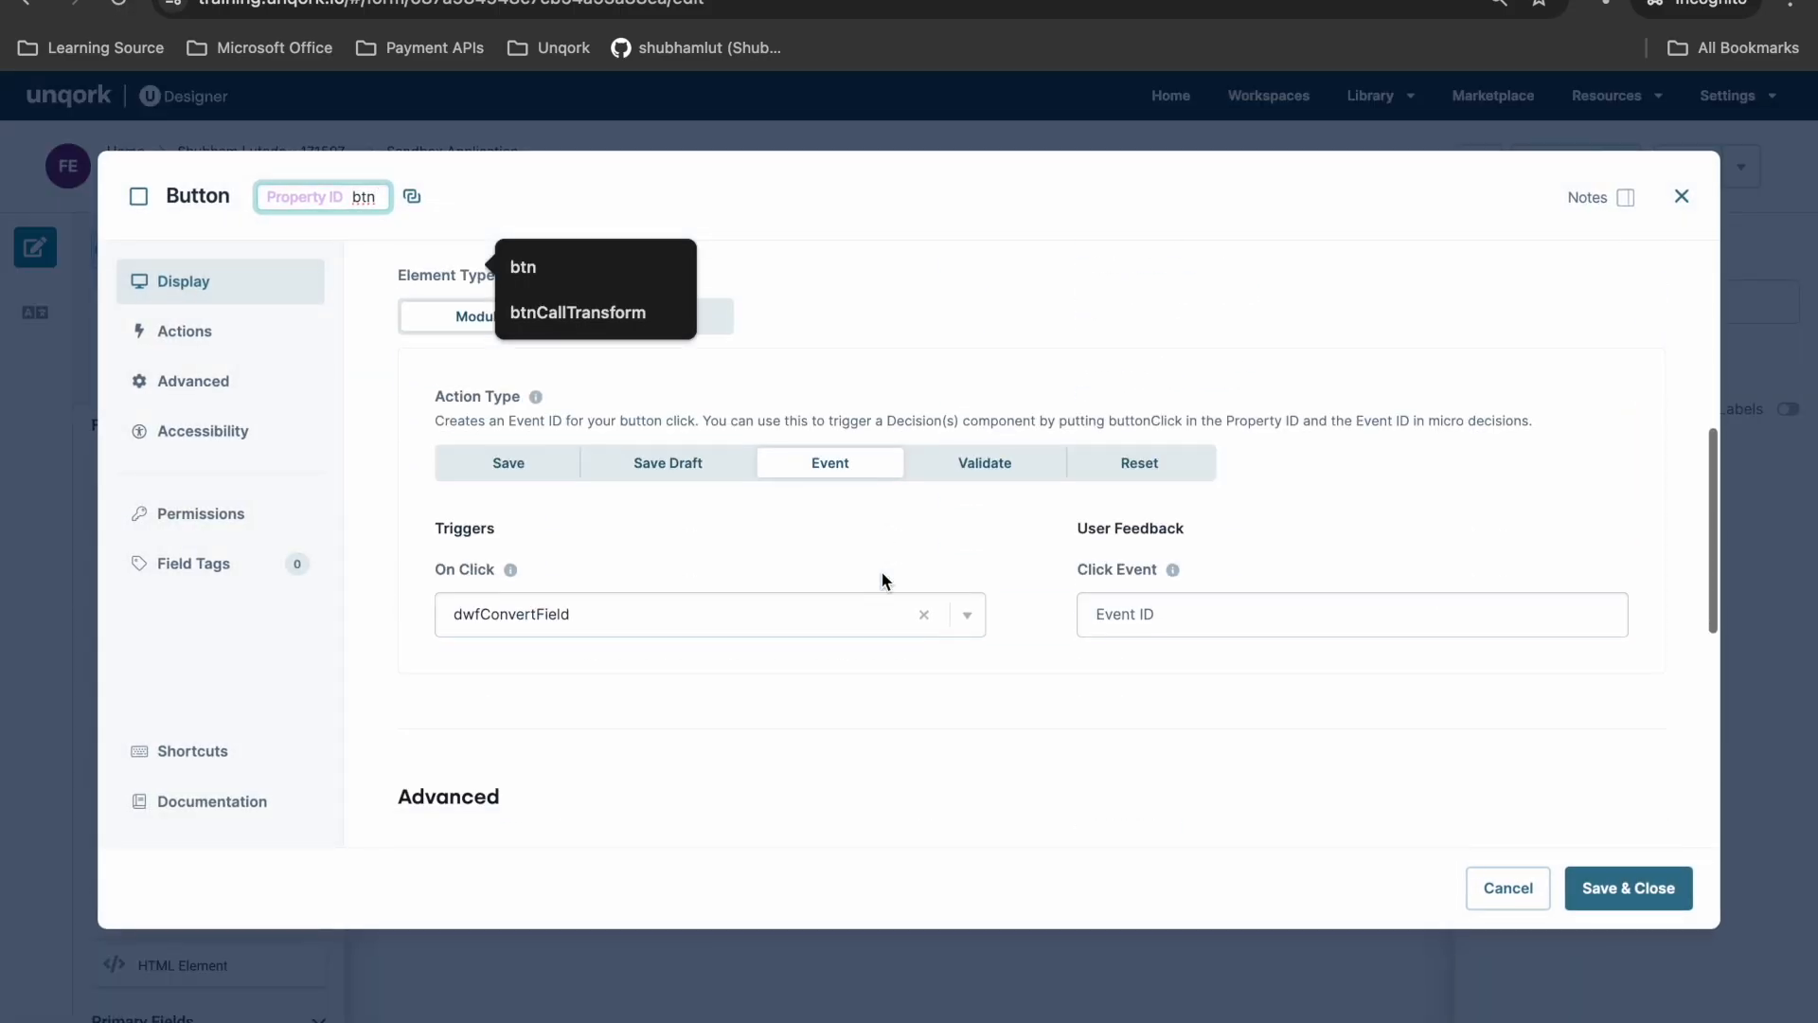
{"action": "double_click", "coordinate": [707, 613]}
{"action": "key", "text": "super+v"}
{"action": "left_click", "coordinate": [690, 678]}
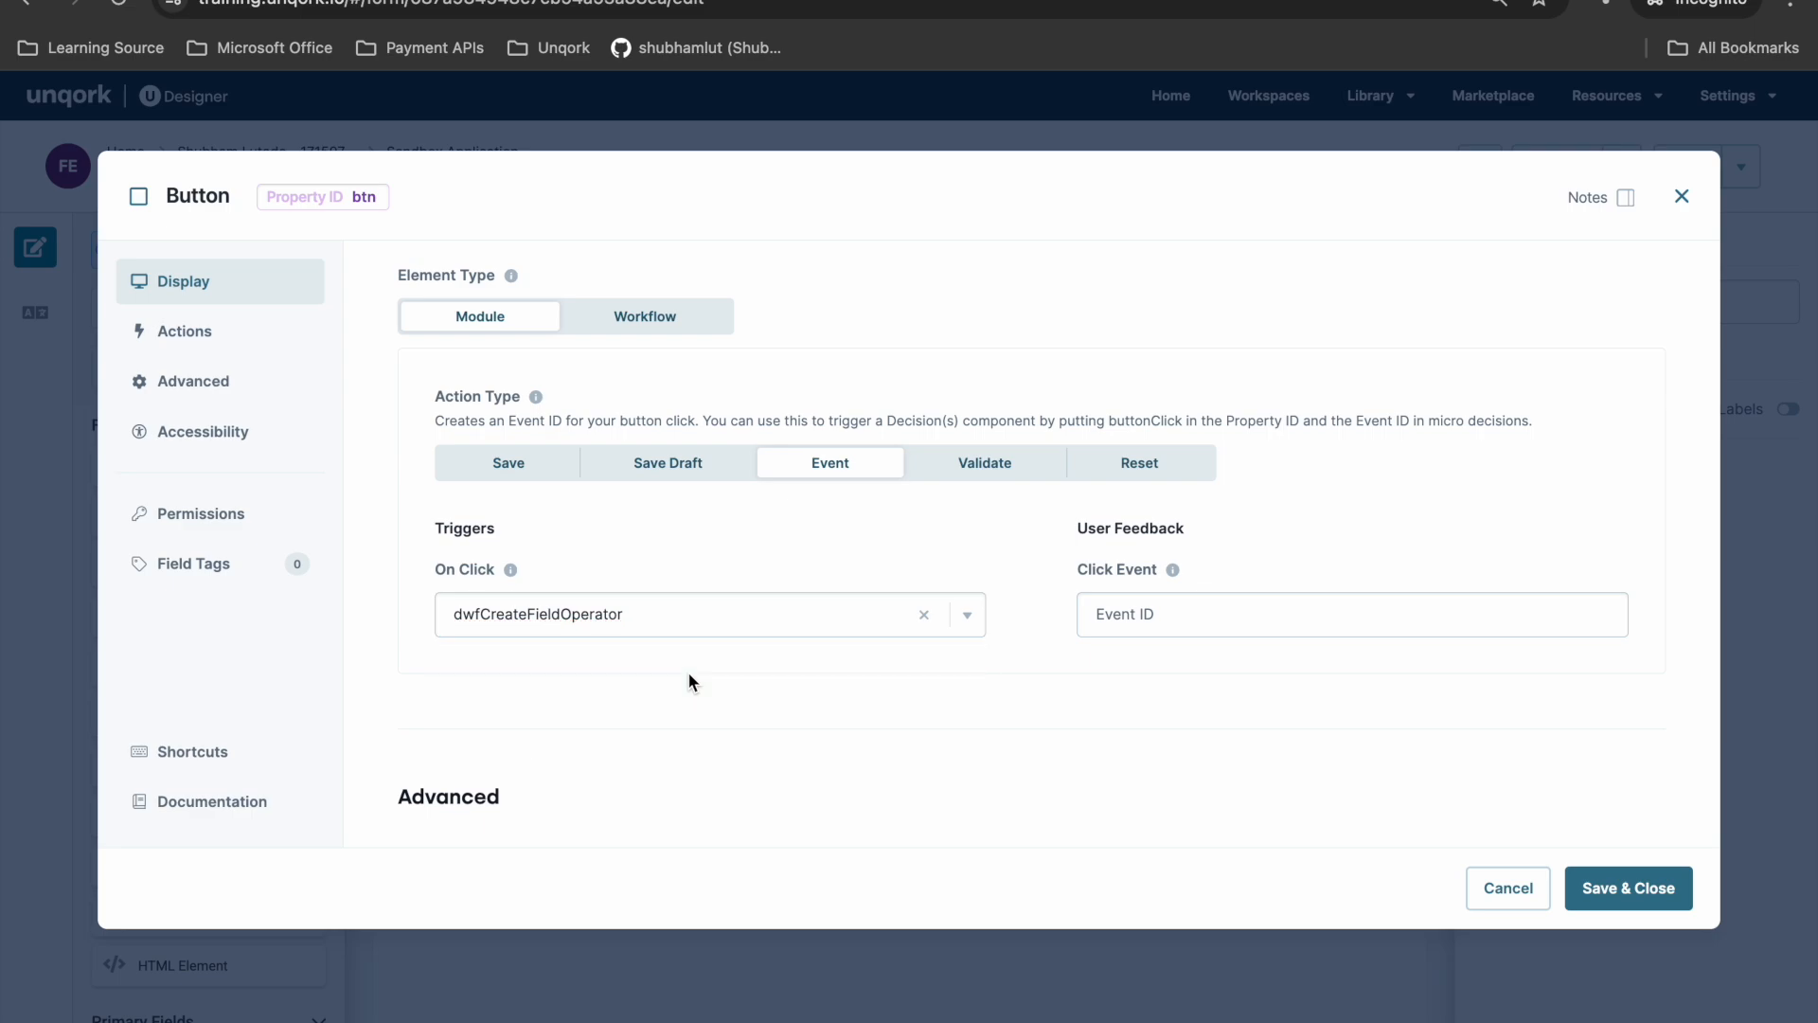
{"action": "left_click", "coordinate": [1629, 887]}
{"action": "left_click", "coordinate": [1688, 175]}
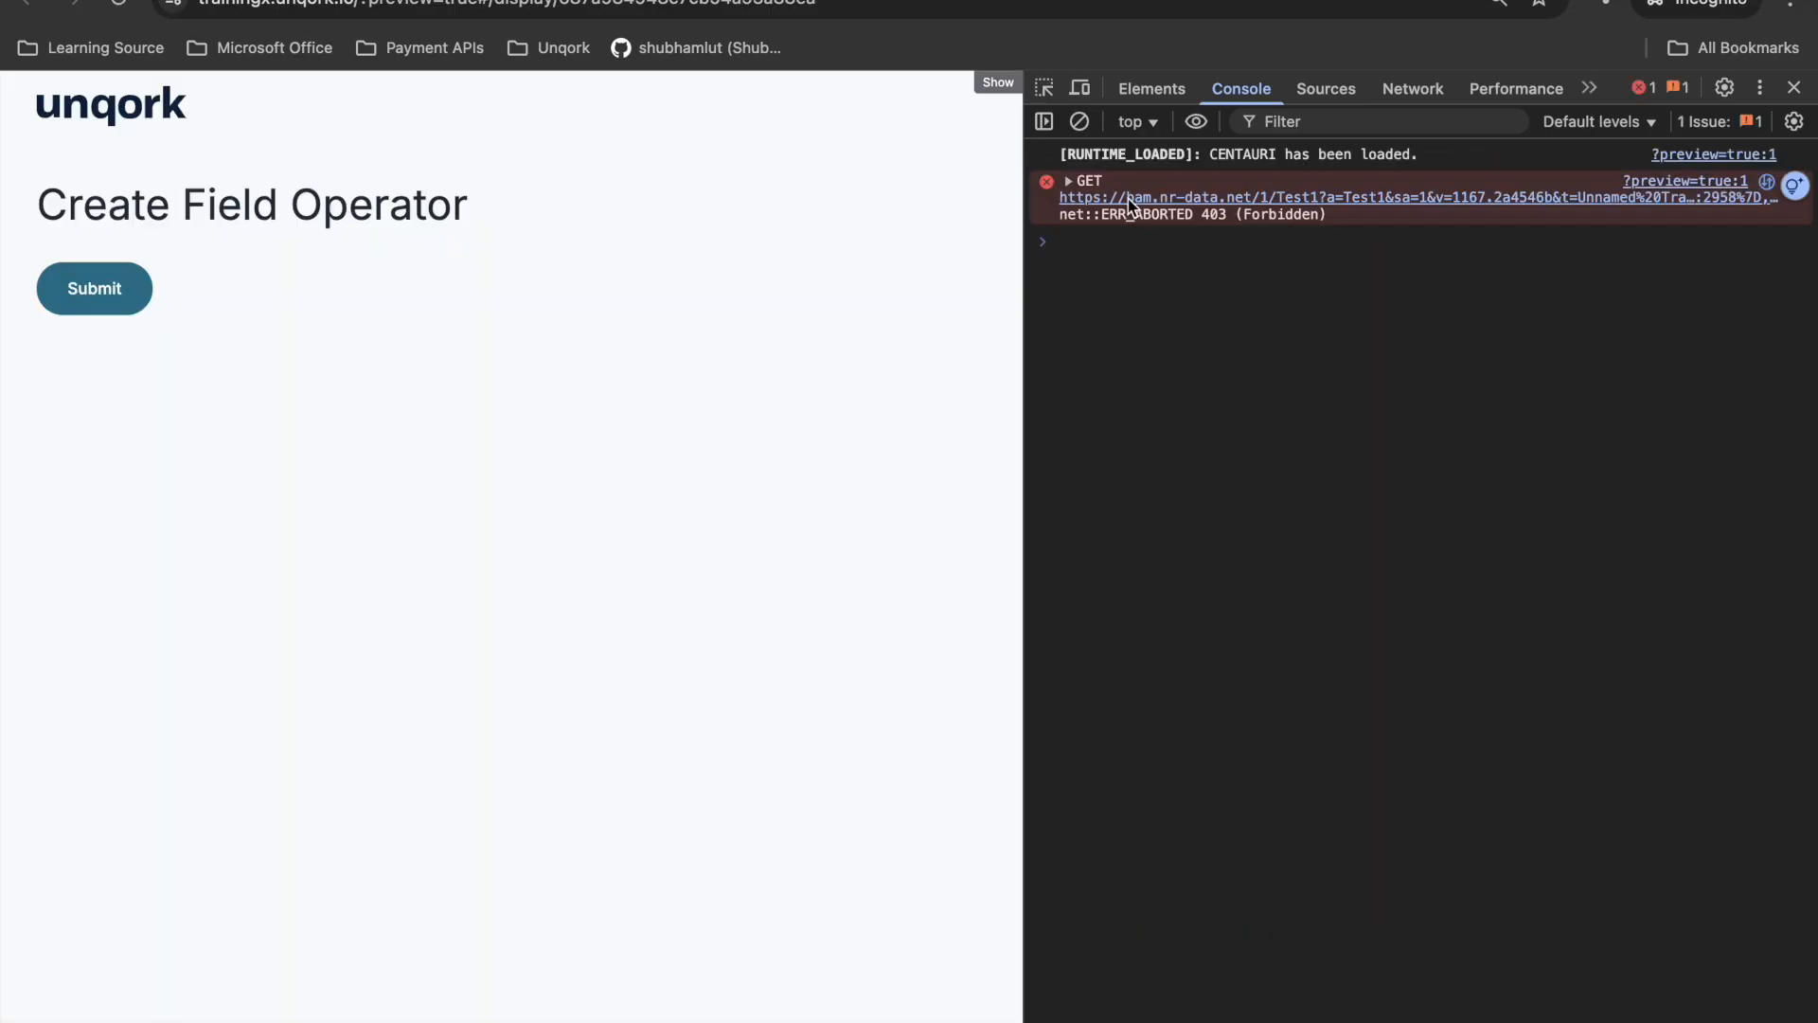
- Clear the preview's console, run the workflow with Submit and expand the logged array
{"action": "left_click", "coordinate": [1080, 121]}
{"action": "left_click", "coordinate": [87, 293]}
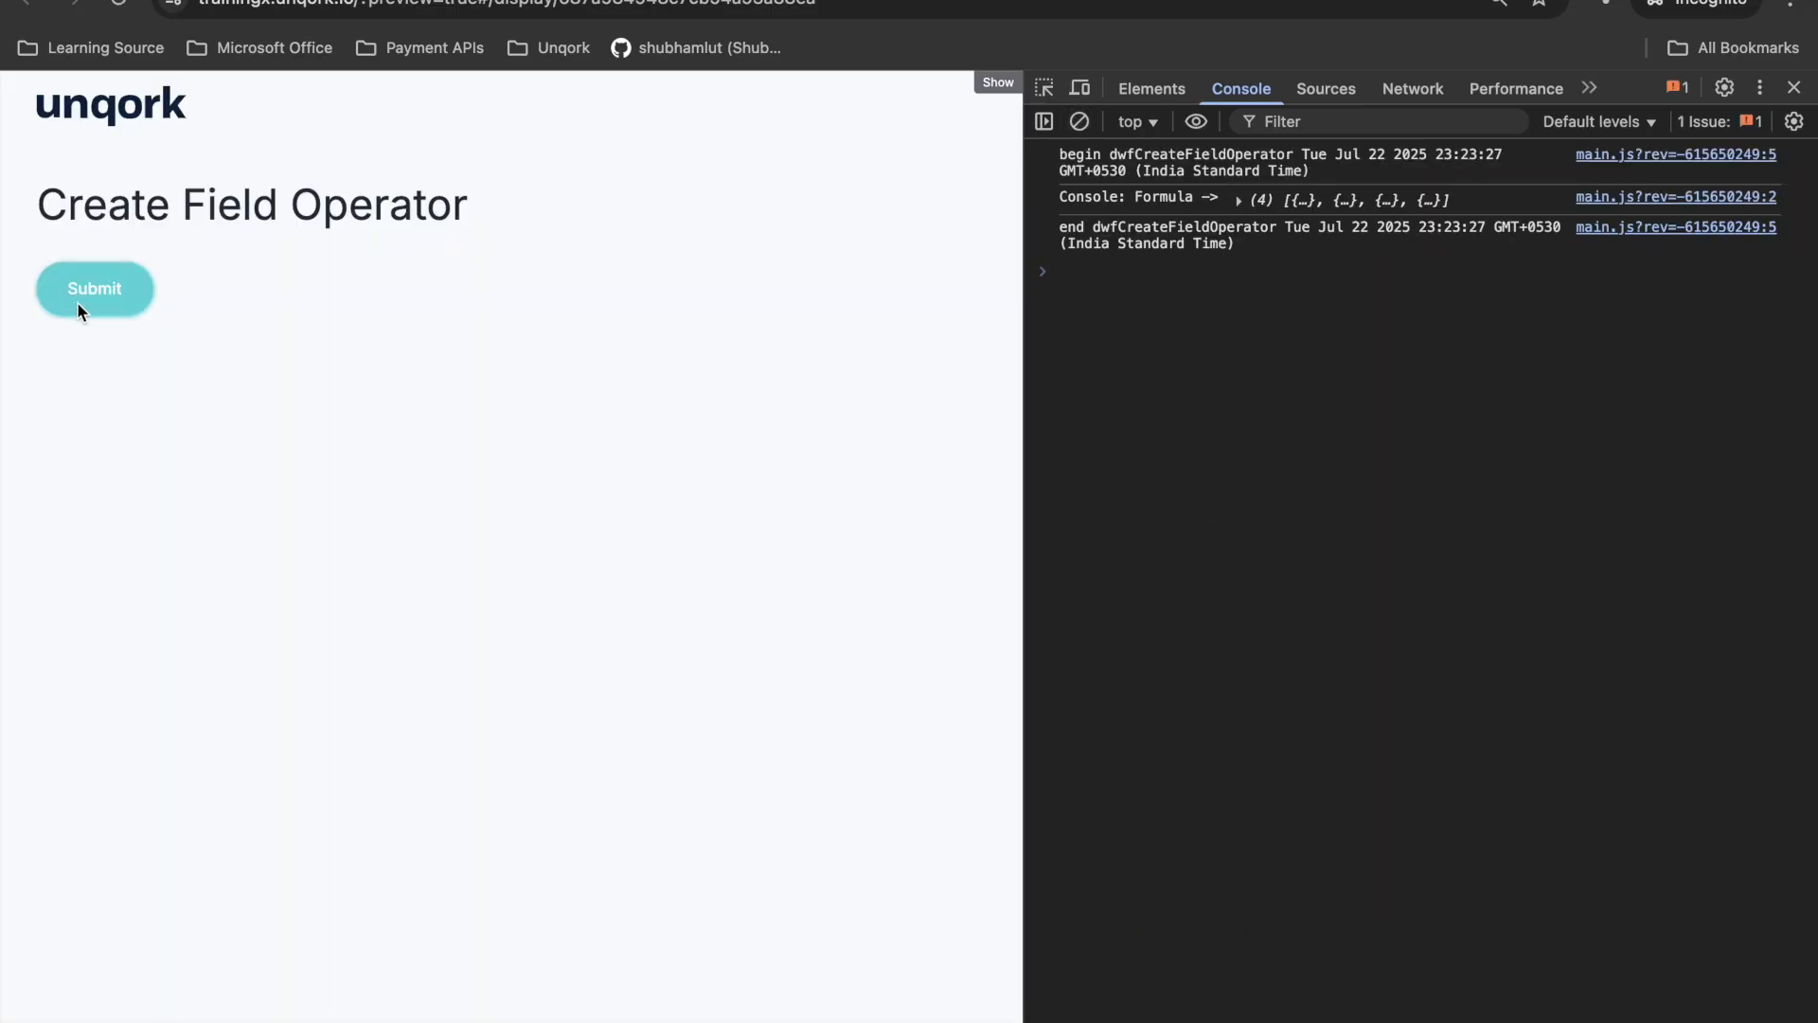
{"action": "left_click", "coordinate": [1248, 197]}
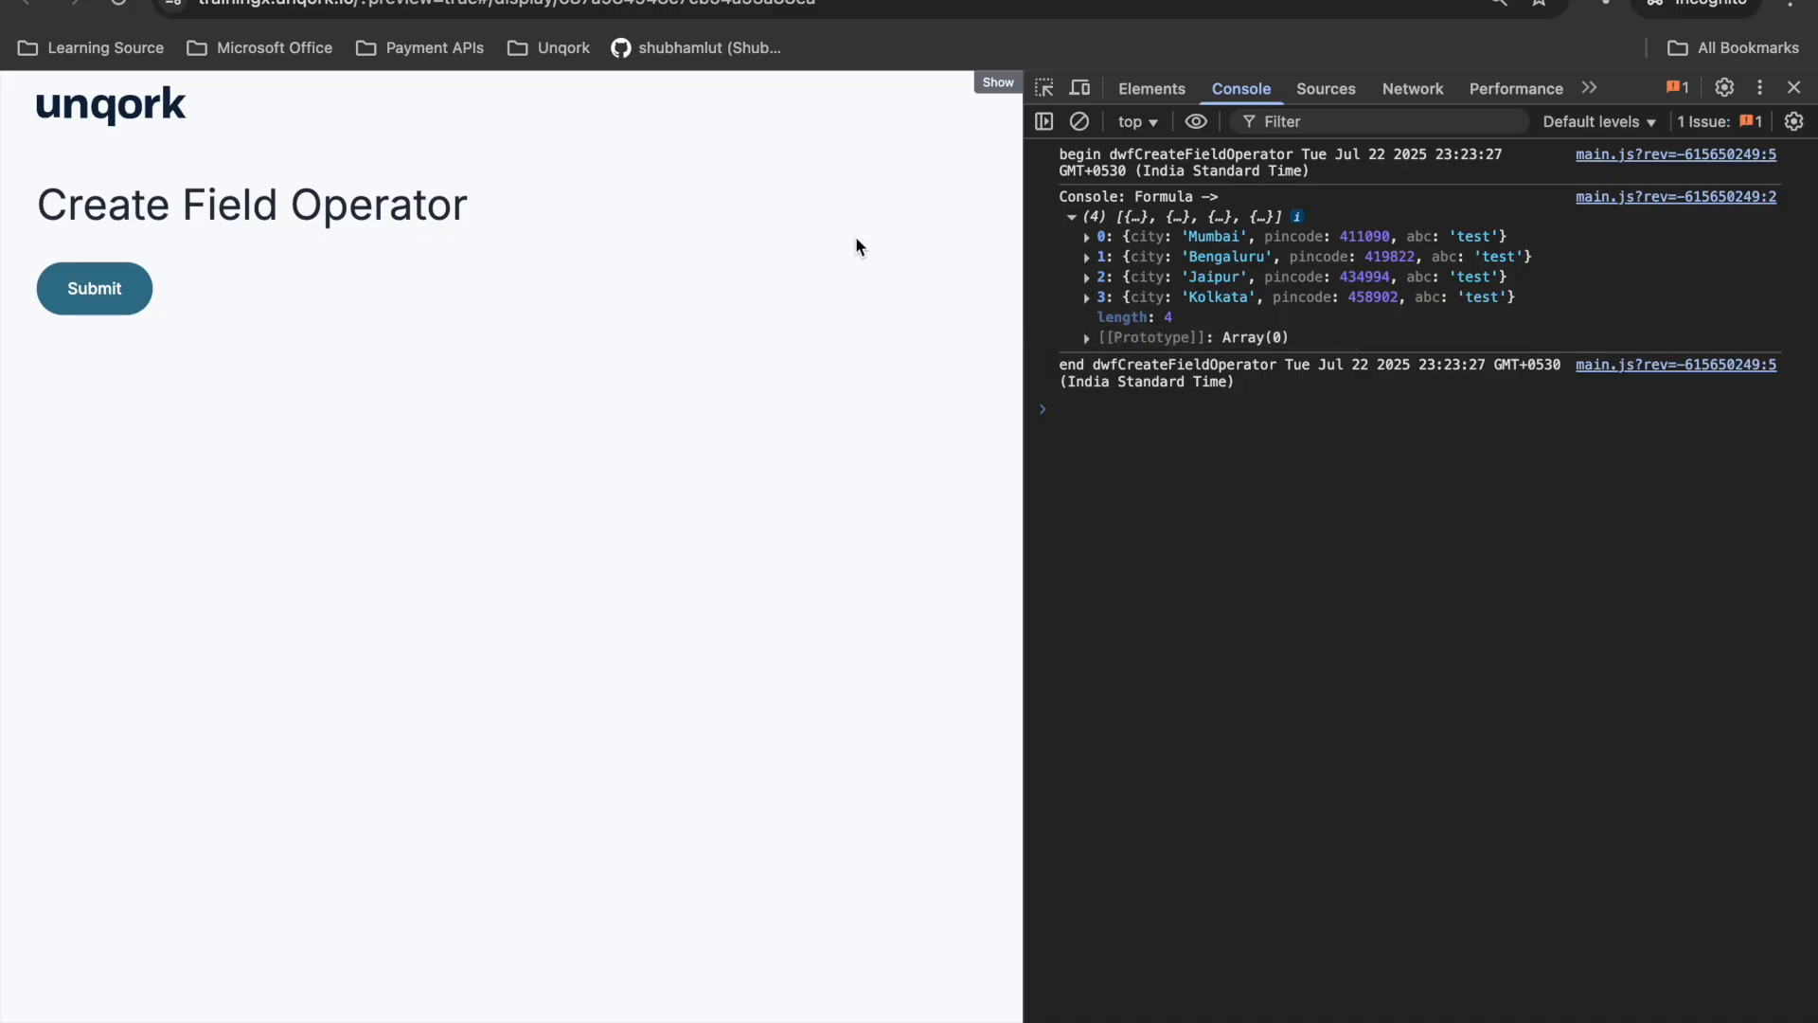
- Compare the Create Field operator's settings in dwfCreateFieldOperator with the preview's console output, and close the workflow without saving
{"action": "key", "text": "ctrl+shift+Tab"}
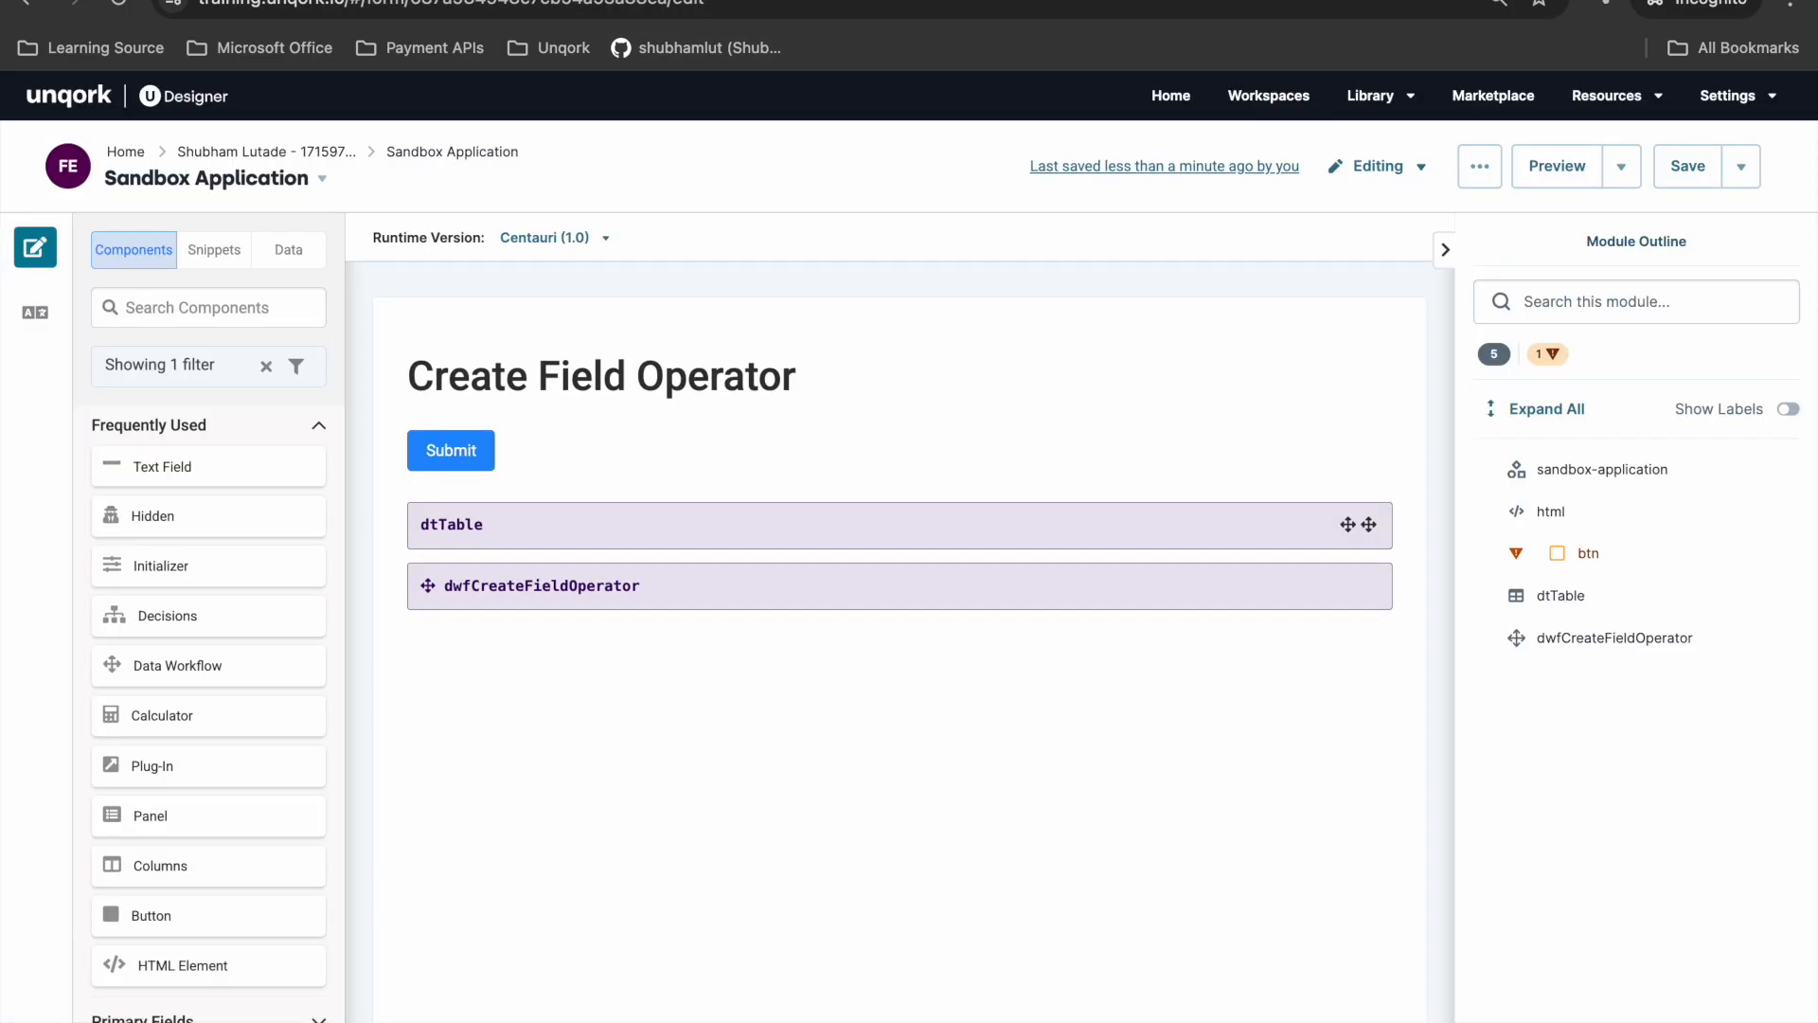
{"action": "left_click", "coordinate": [845, 575]}
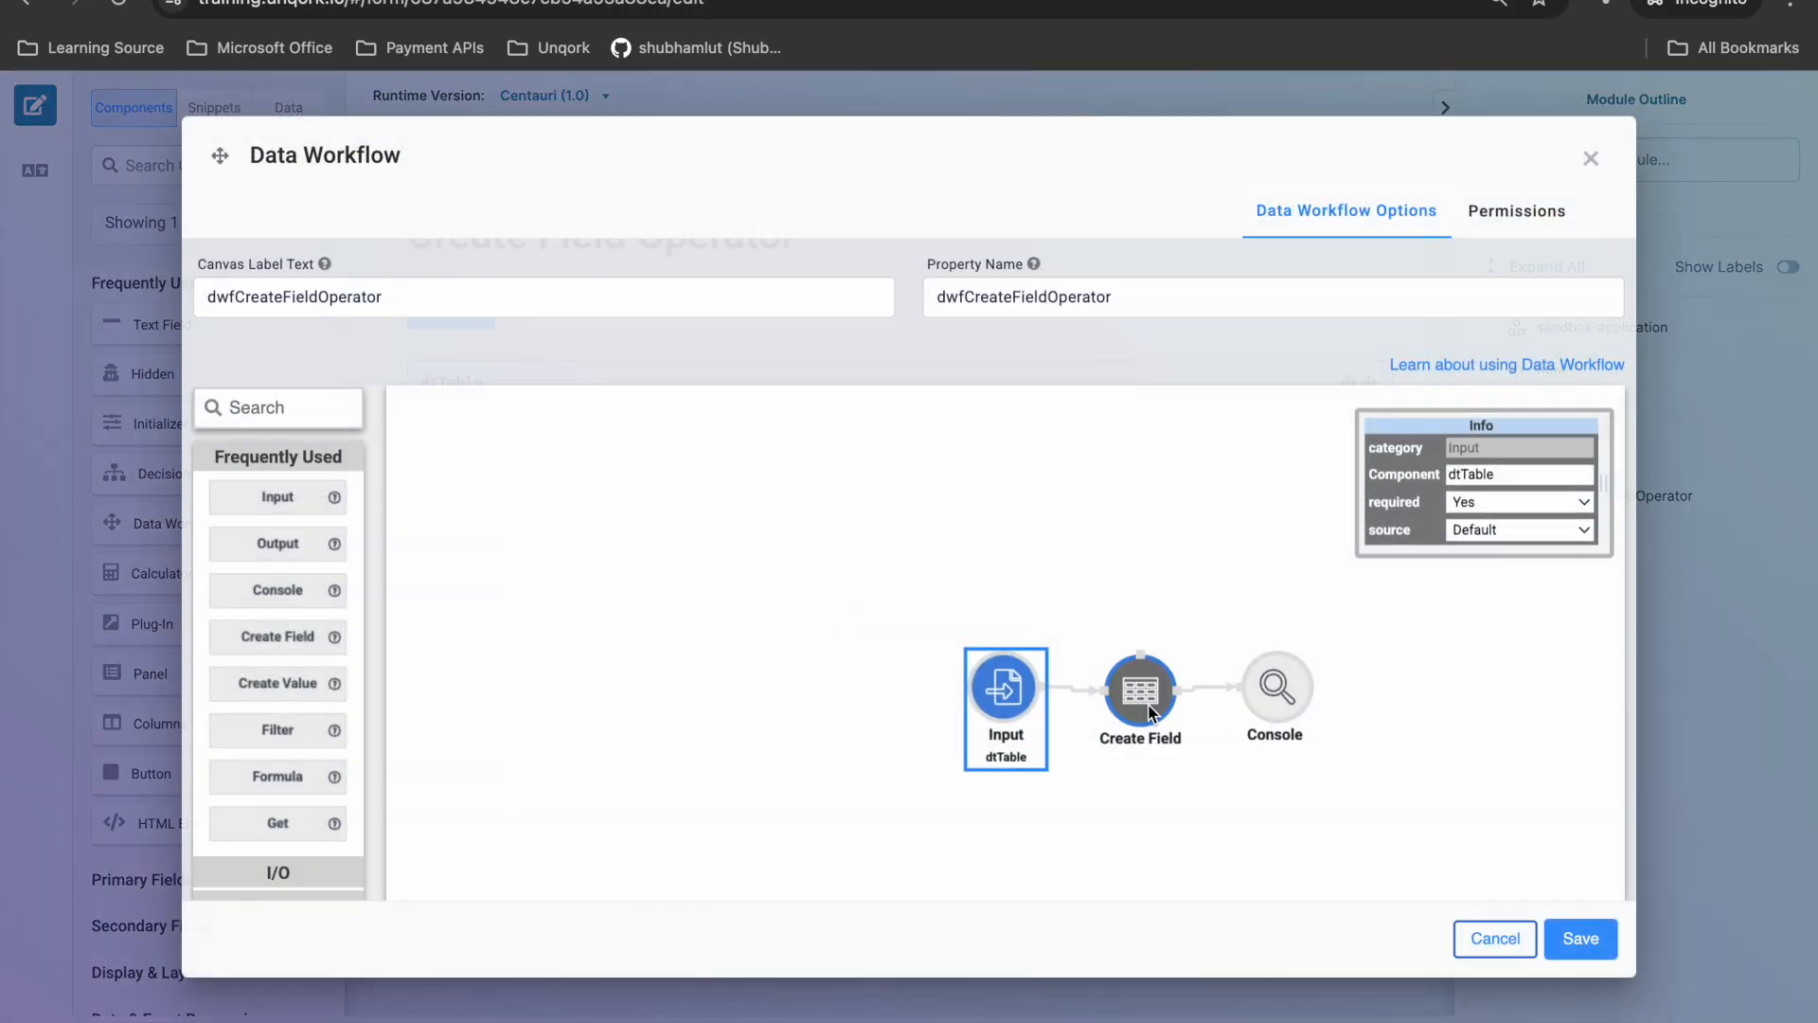
{"action": "left_click", "coordinate": [1145, 705]}
{"action": "left_click", "coordinate": [889, 0]}
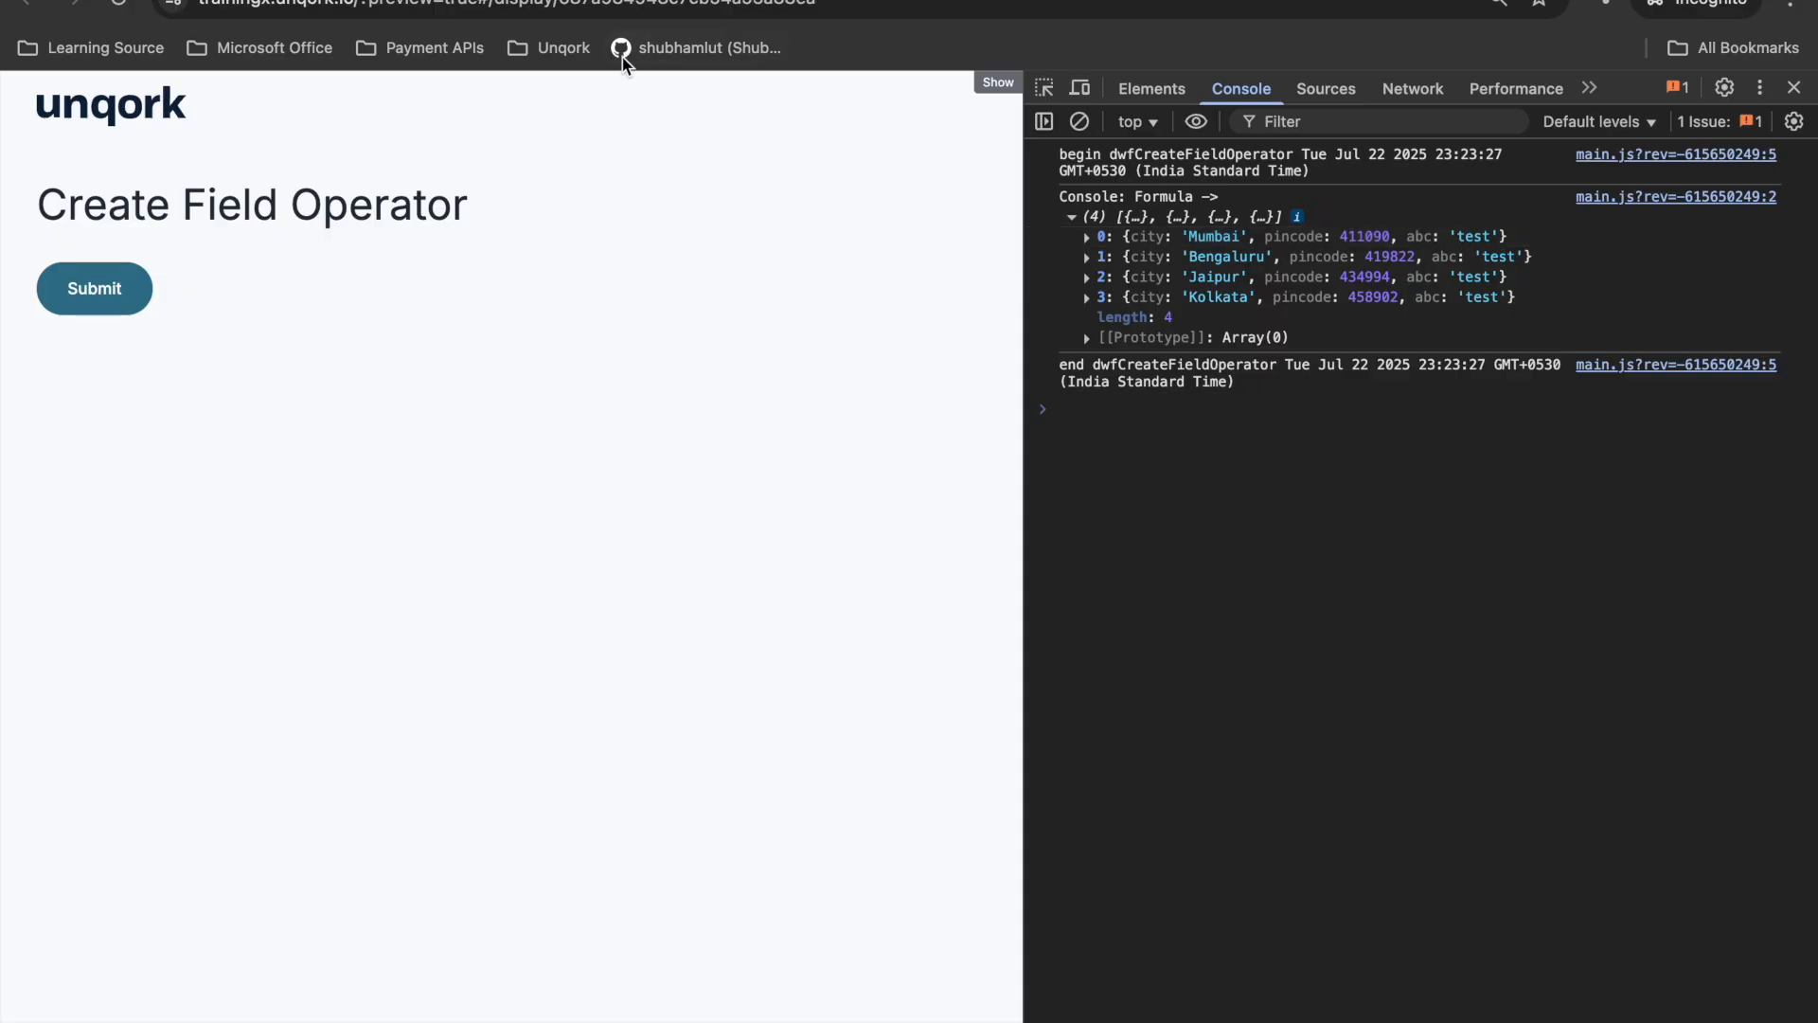
{"action": "left_click", "coordinate": [629, 0]}
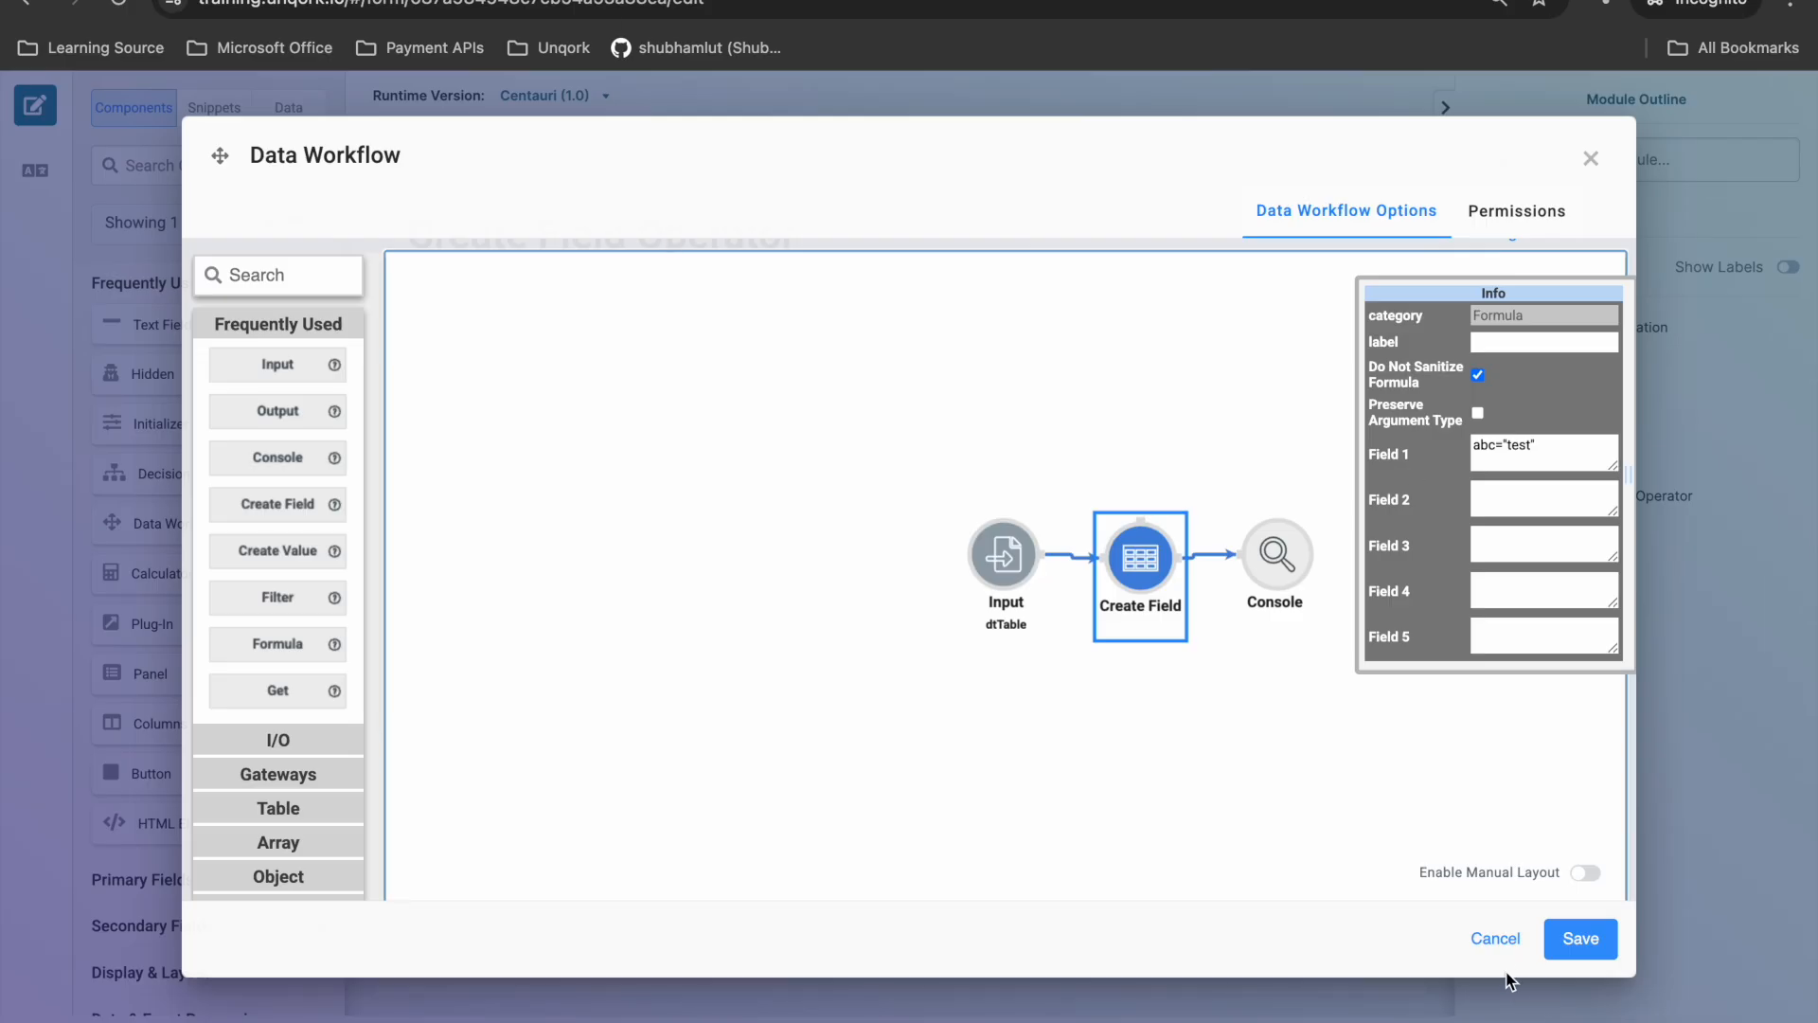
{"action": "left_click", "coordinate": [1493, 939]}
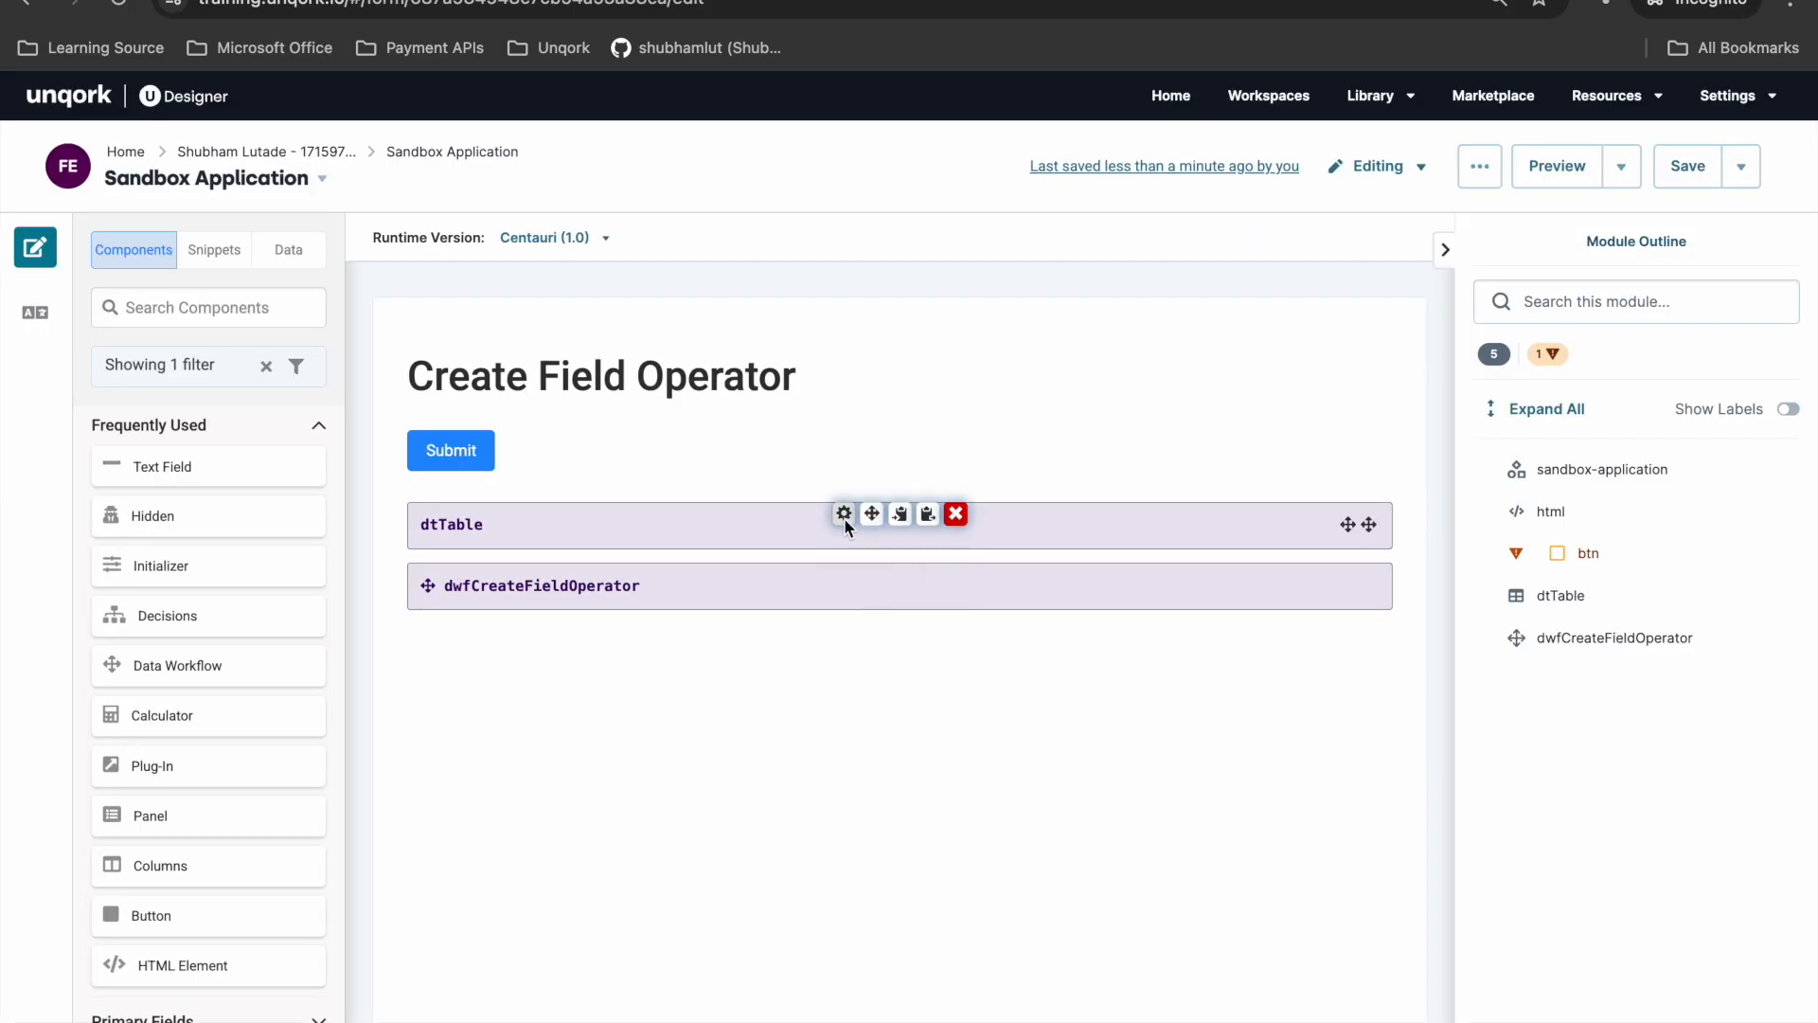
- Compare the rows and columns of the dtTable data table with the records logged in the preview, and close its settings
{"action": "left_click", "coordinate": [845, 519]}
{"action": "scroll", "coordinate": [1049, 509], "scroll_direction": "down", "scroll_amount": 4}
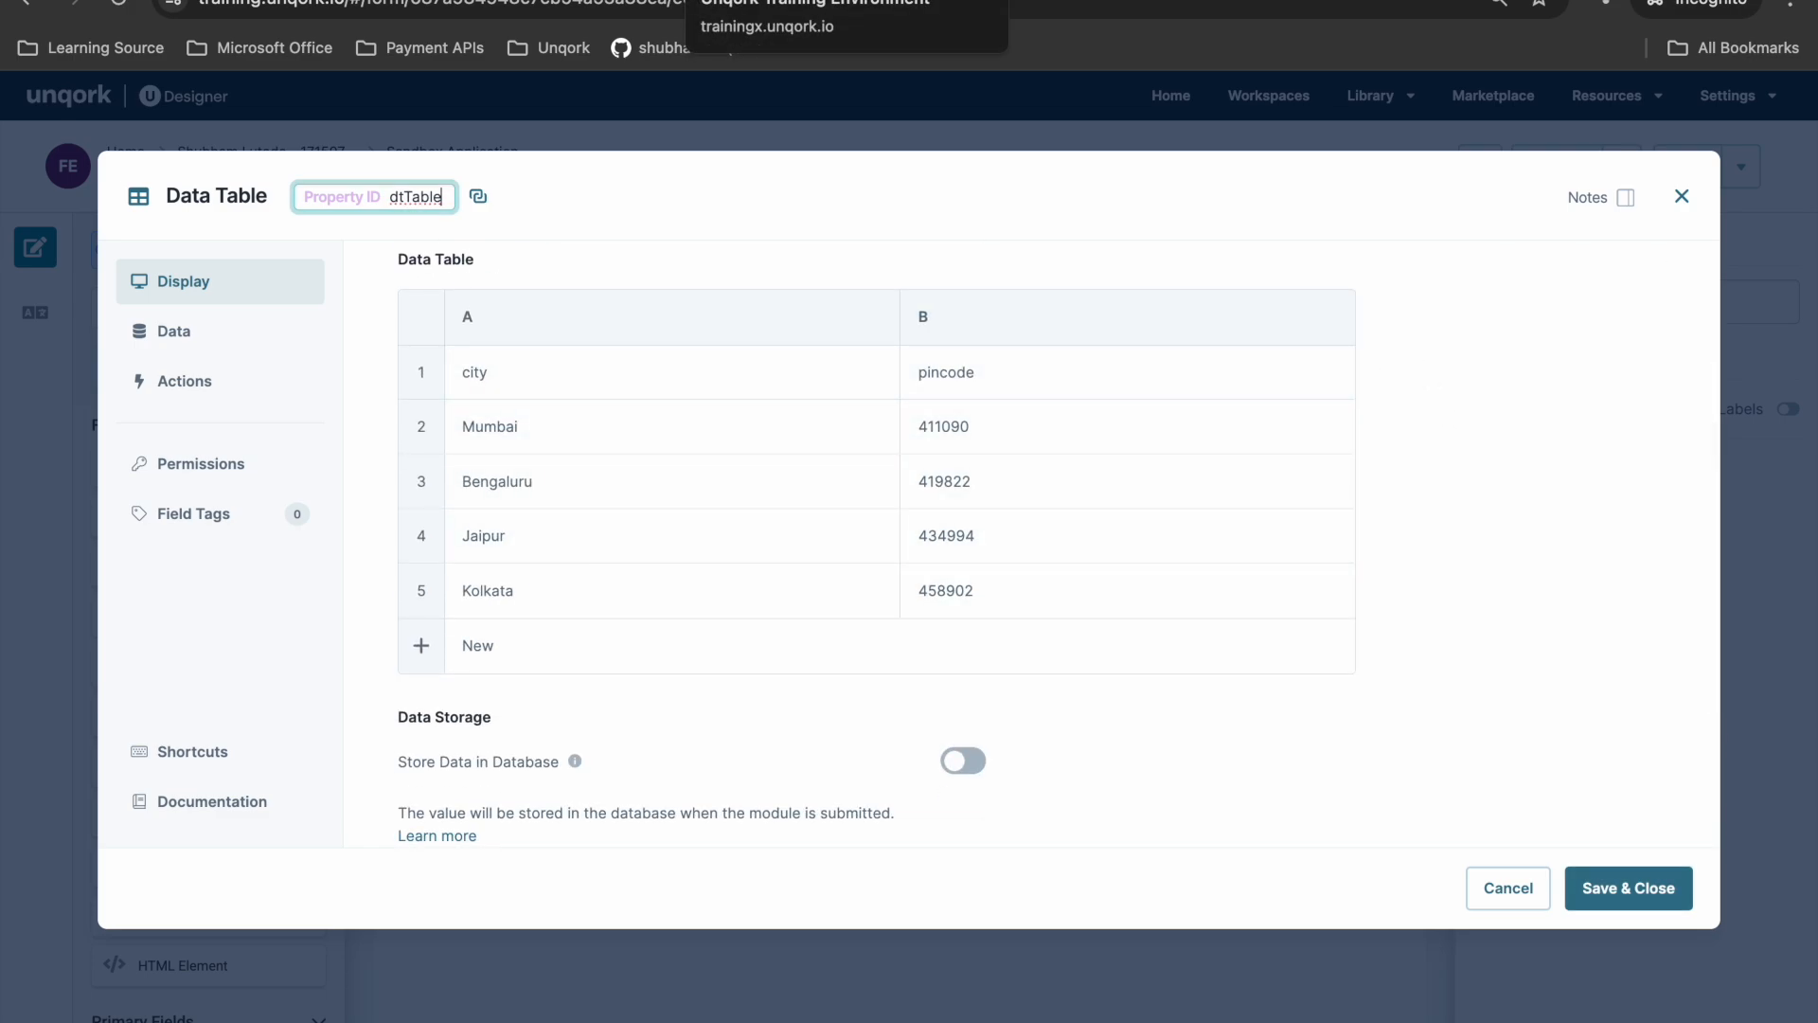
{"action": "left_click", "coordinate": [776, 1]}
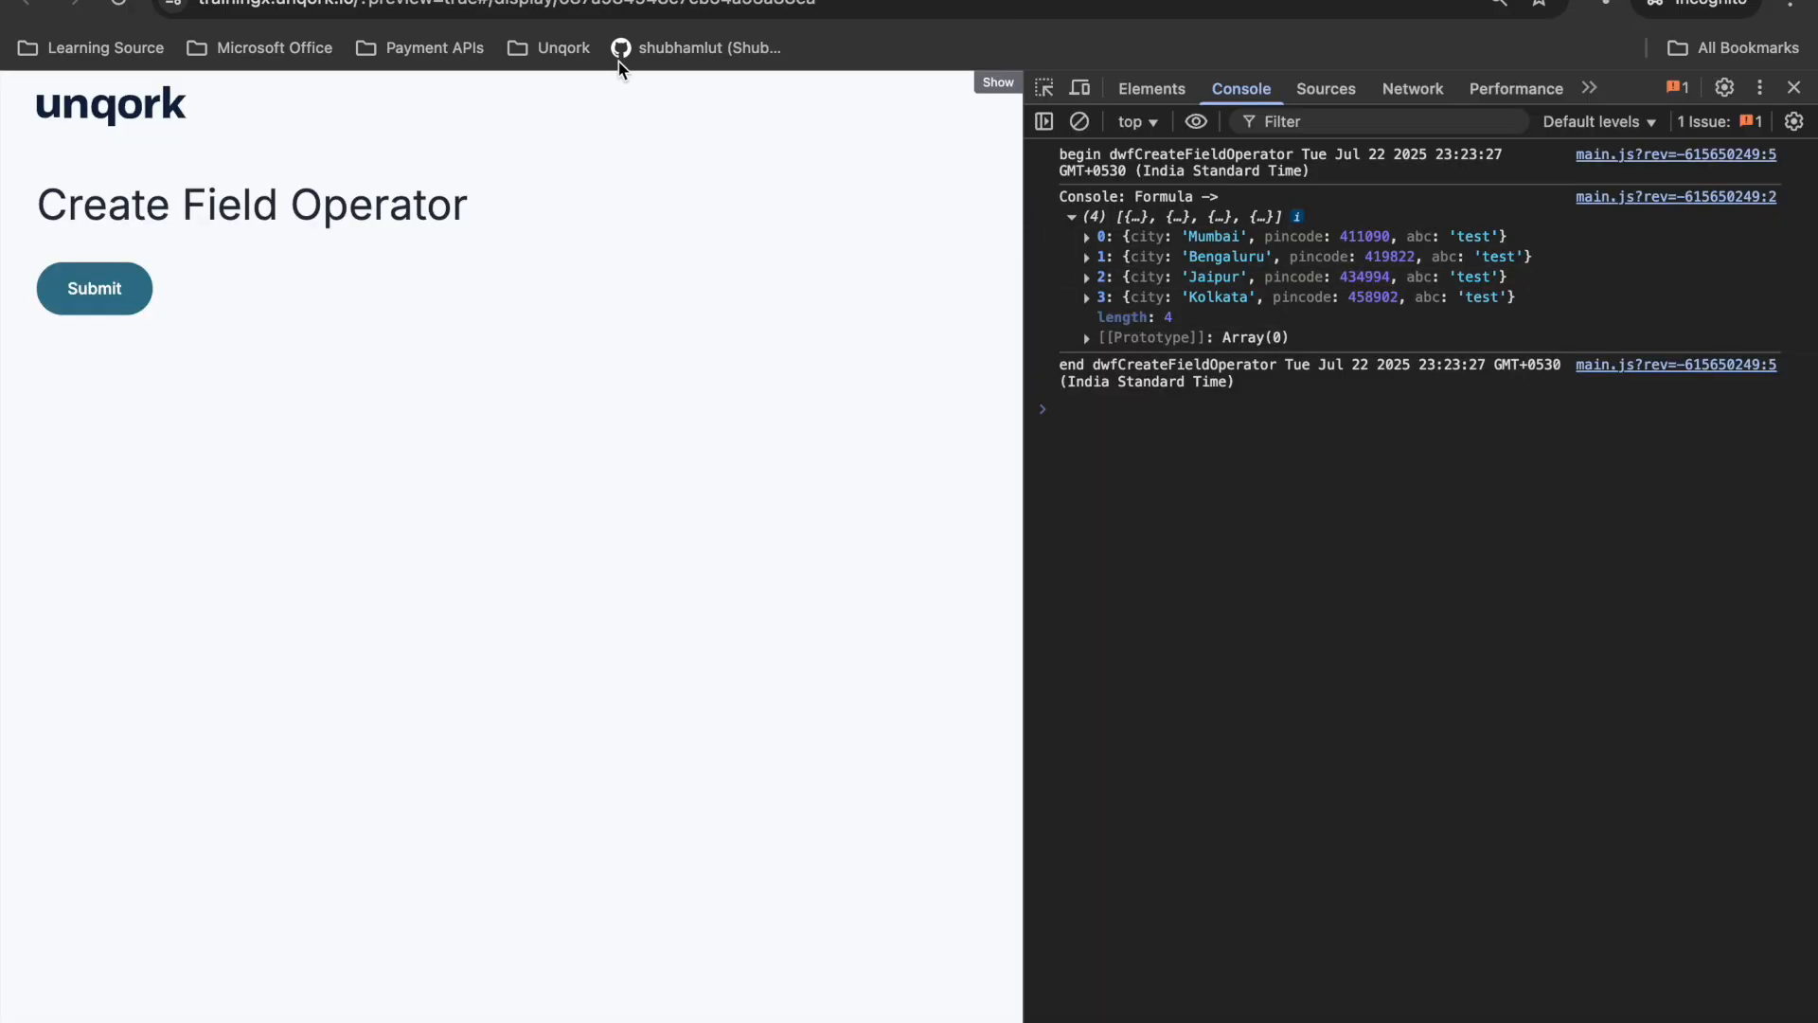
{"action": "left_click", "coordinate": [531, 1]}
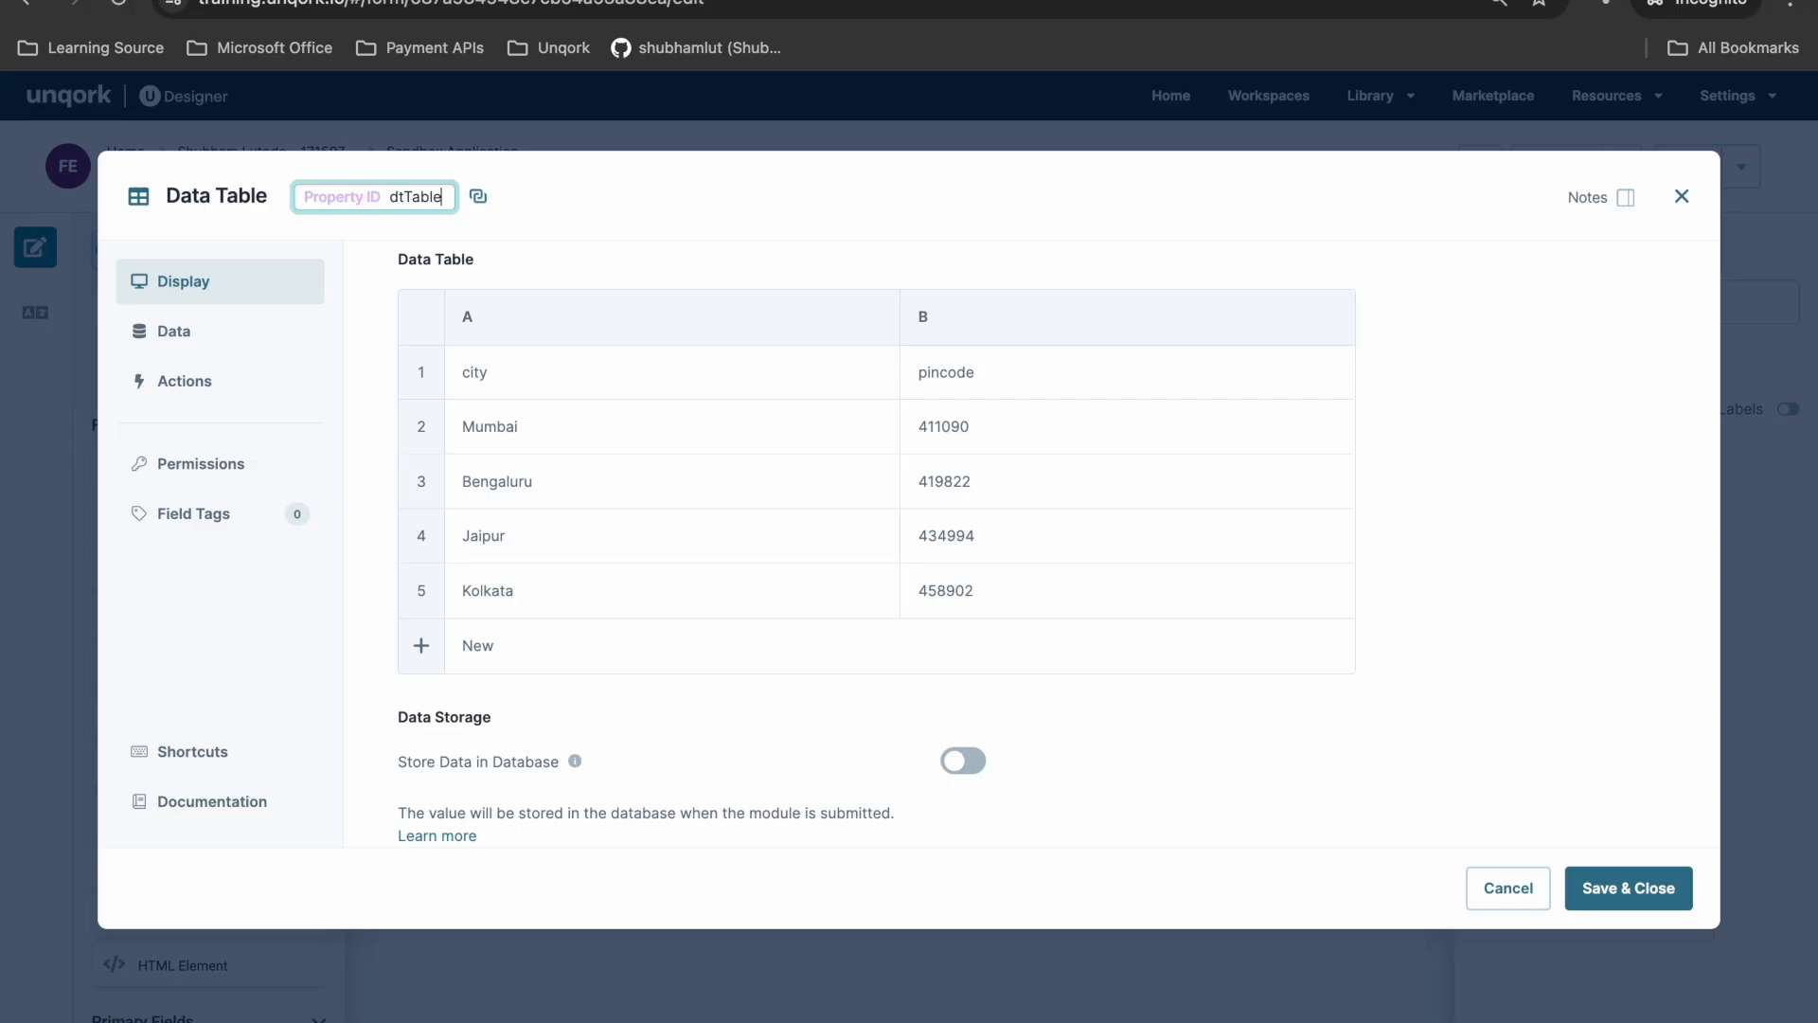
{"action": "left_click", "coordinate": [1680, 197]}
- Reopen the Create Field operator of dwfCreateFieldOperator and replace the Field 1 definition with a field named state
{"action": "left_click", "coordinate": [854, 576]}
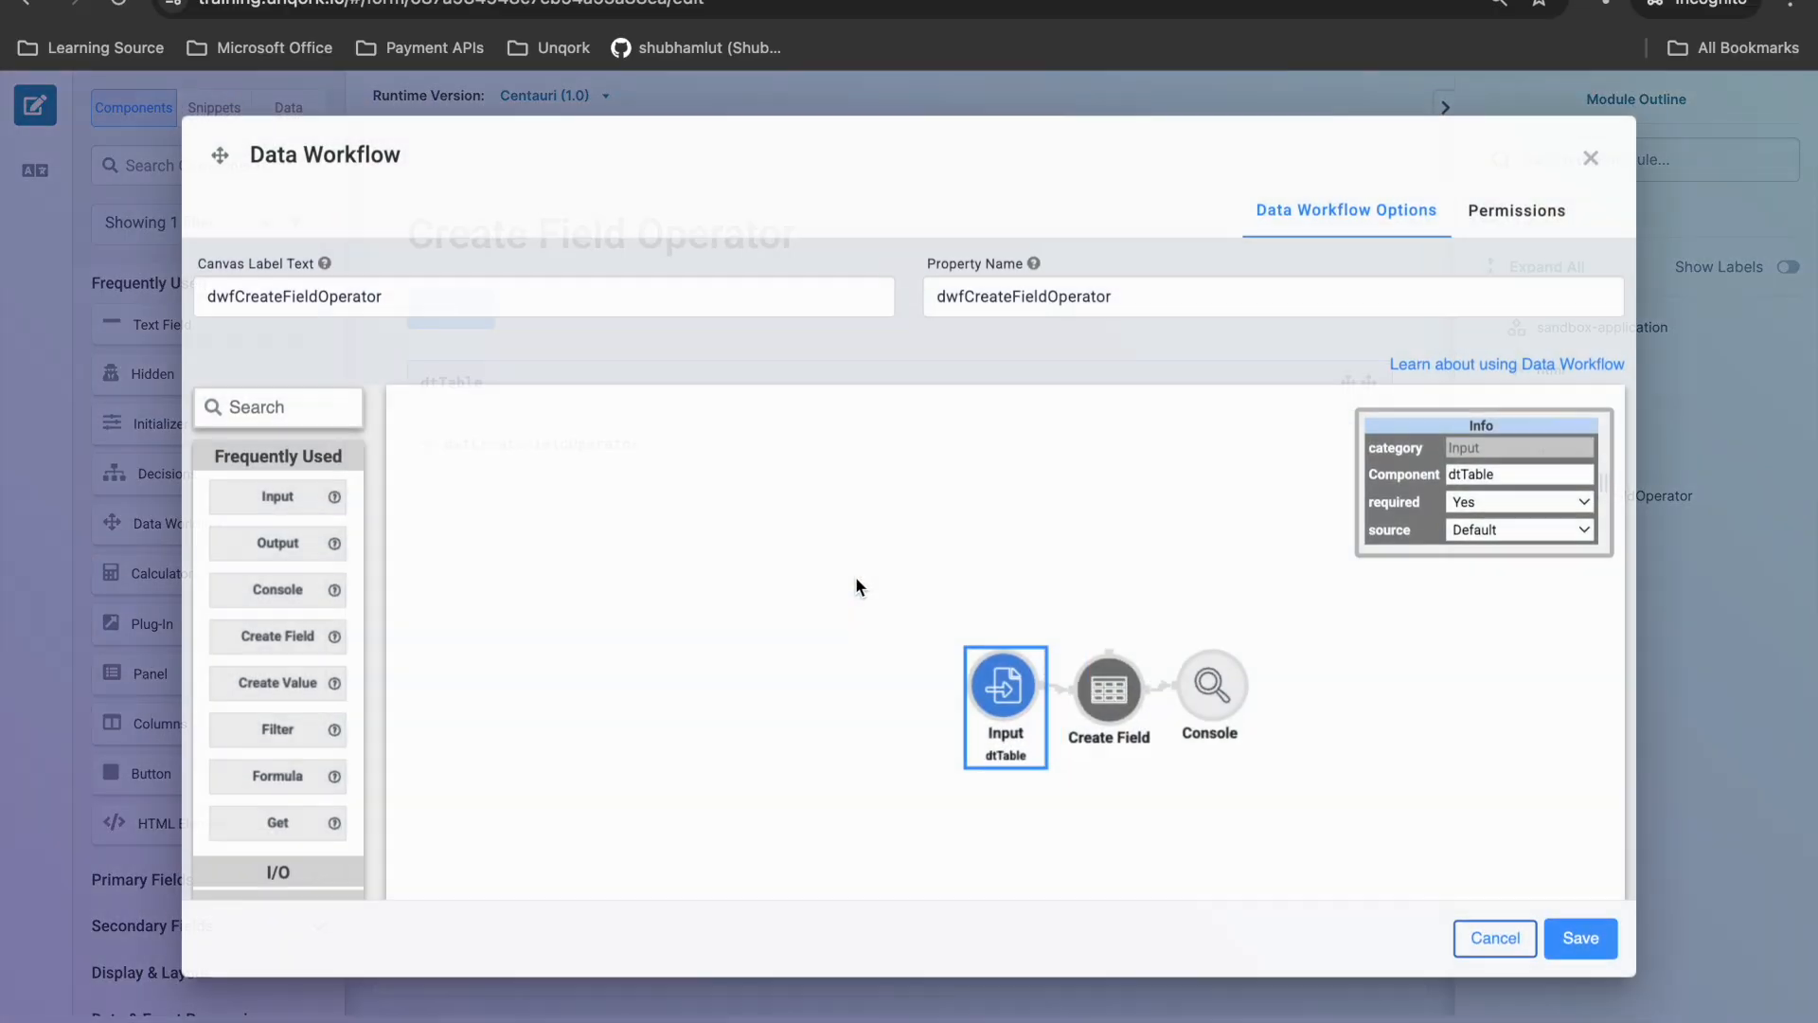
{"action": "left_click", "coordinate": [1156, 724]}
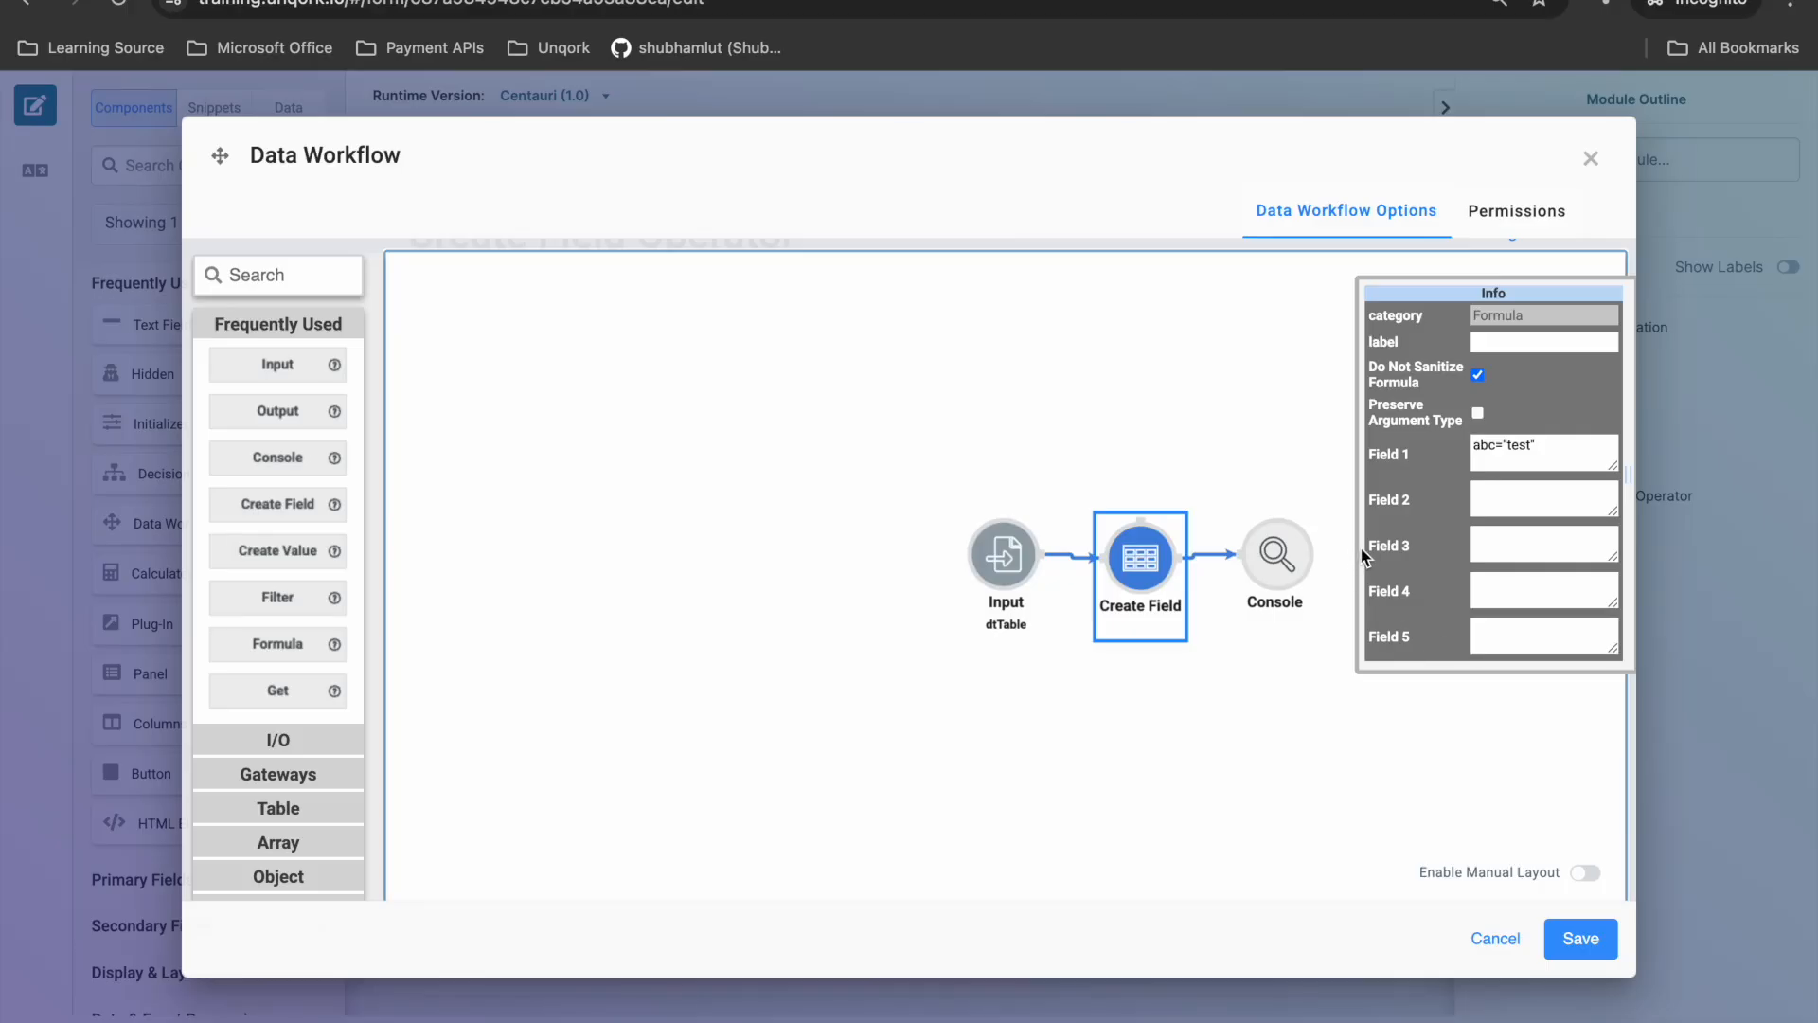
{"action": "left_click", "coordinate": [1189, 378]}
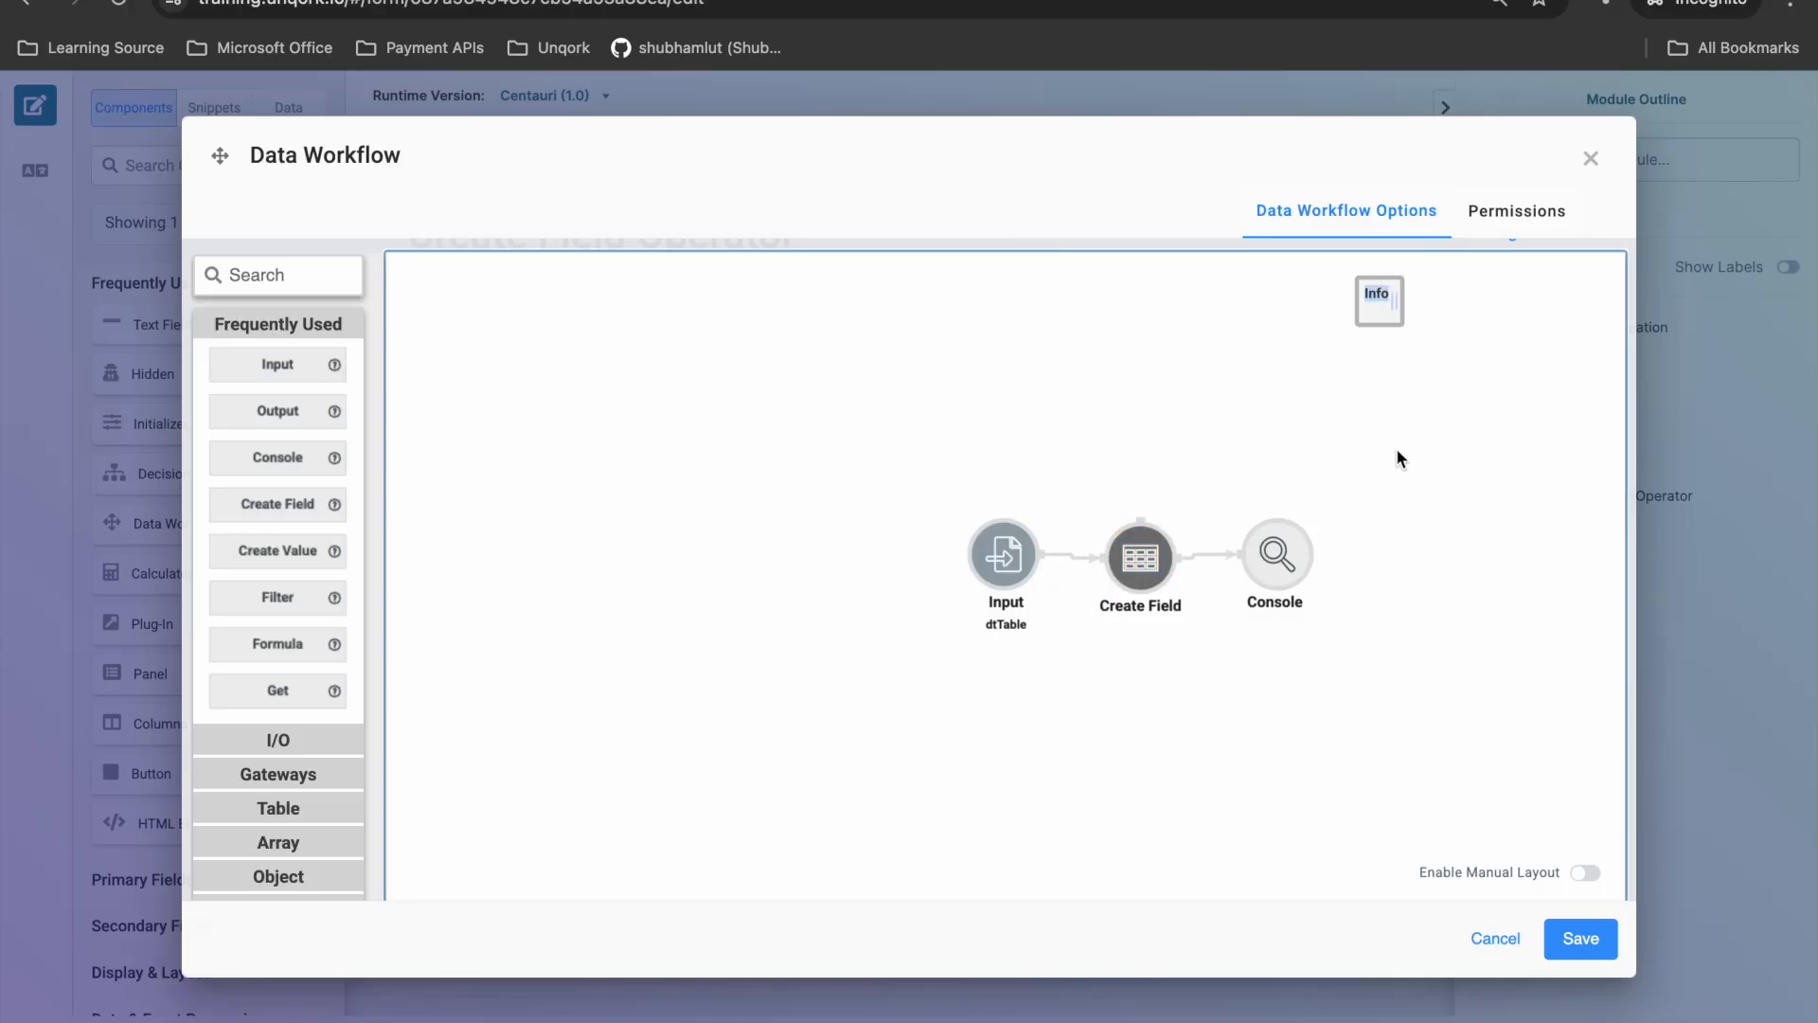
{"action": "left_click", "coordinate": [1166, 560]}
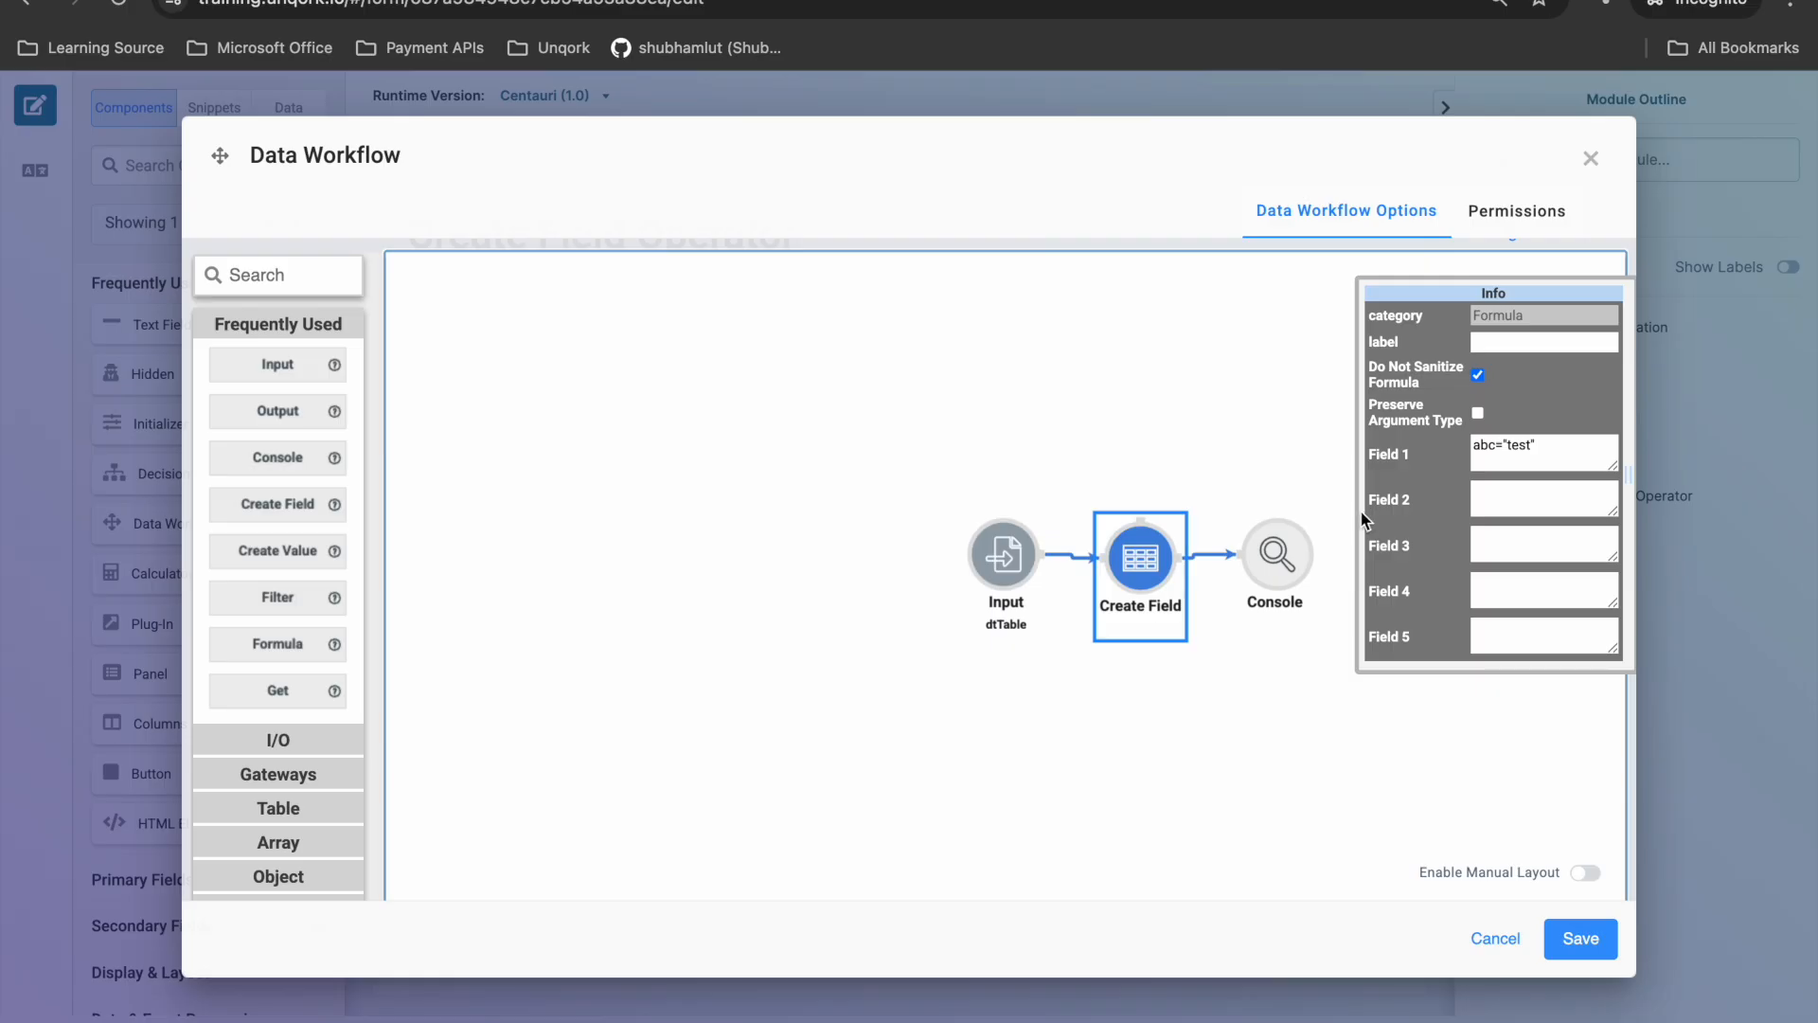
{"action": "triple_click", "coordinate": [1323, 434]}
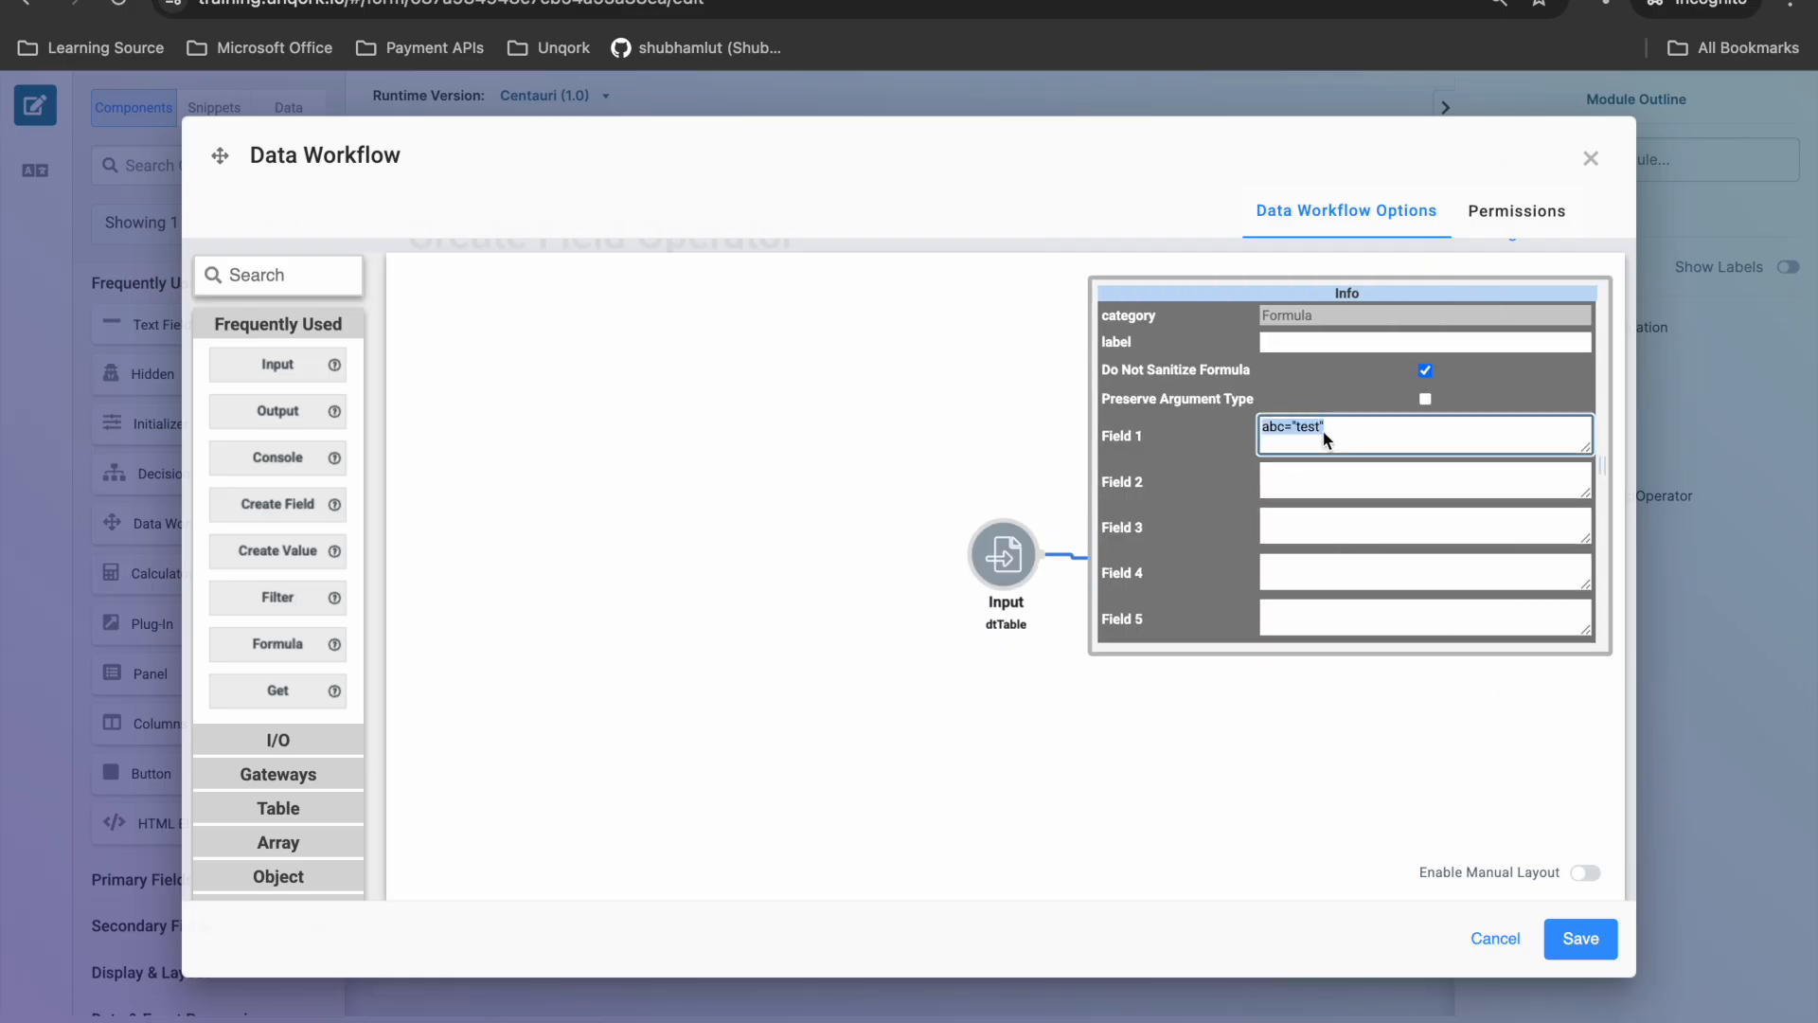
{"action": "type", "text": "abc"}
{"action": "type", "text": "stat"}
{"action": "type", "text": "ty"}
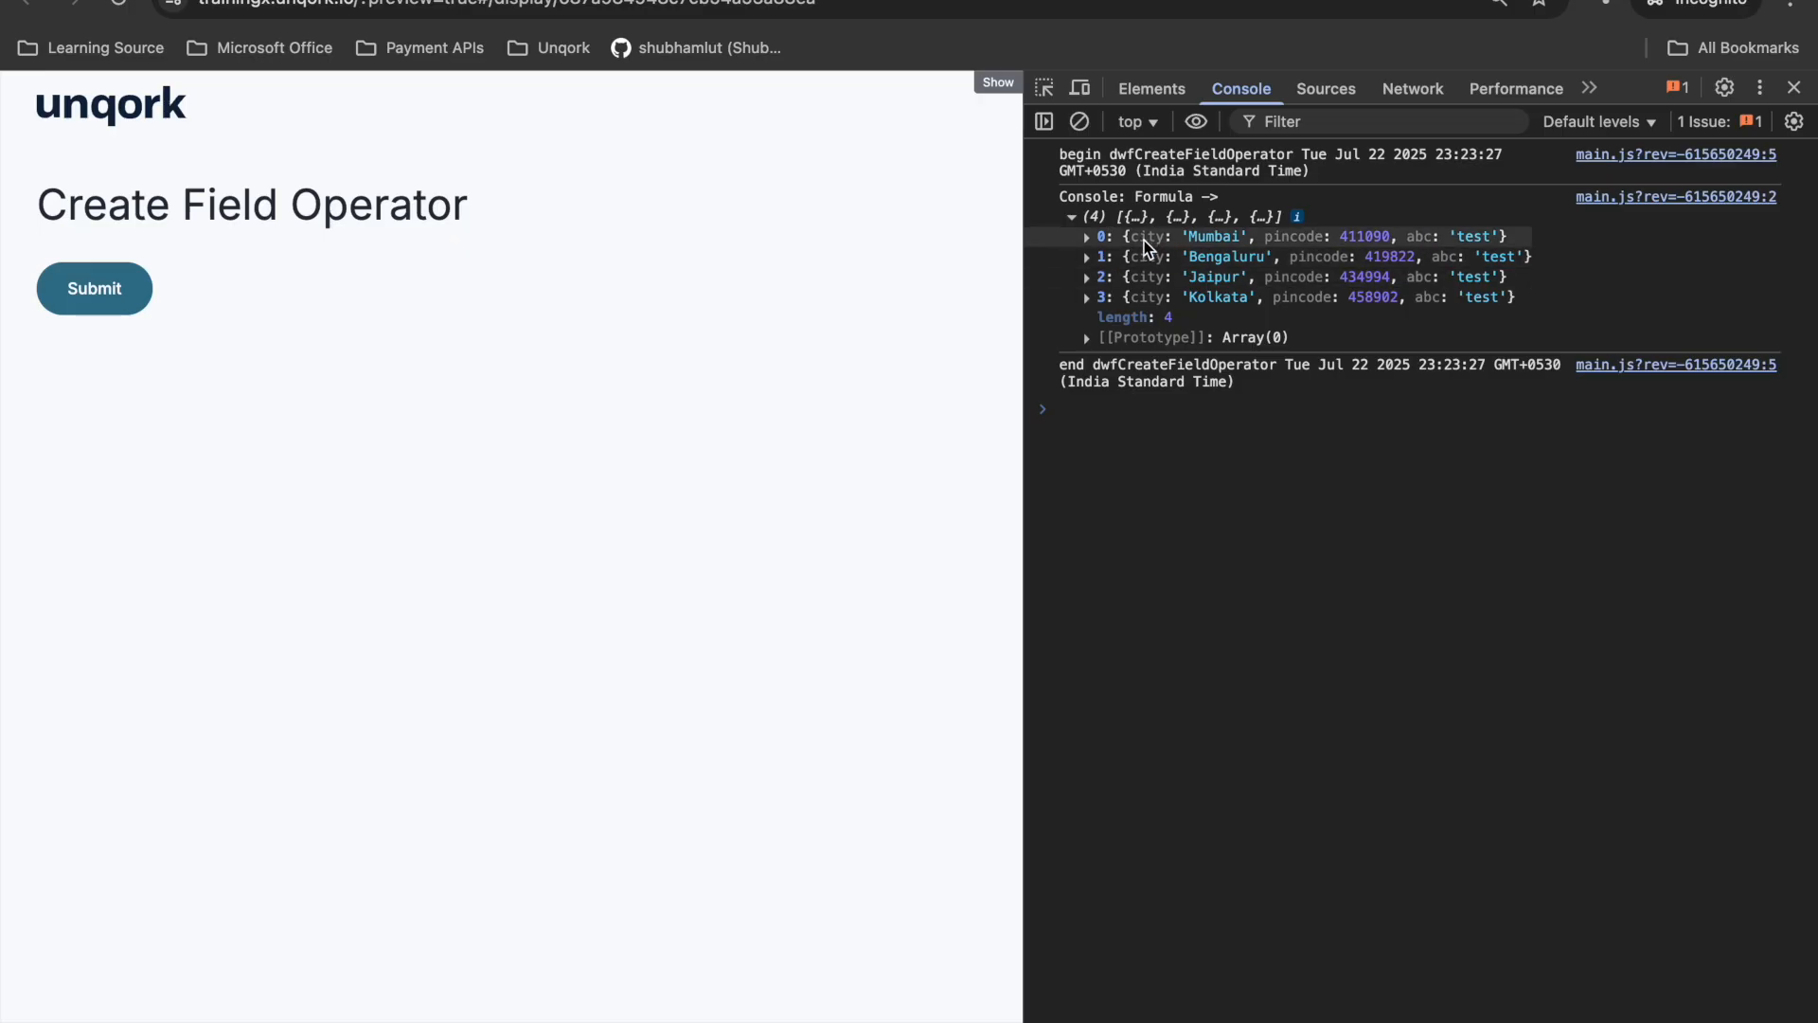
- Check the city key in the first record logged in the preview and return to the data workflow
{"action": "left_click", "coordinate": [1145, 244]}
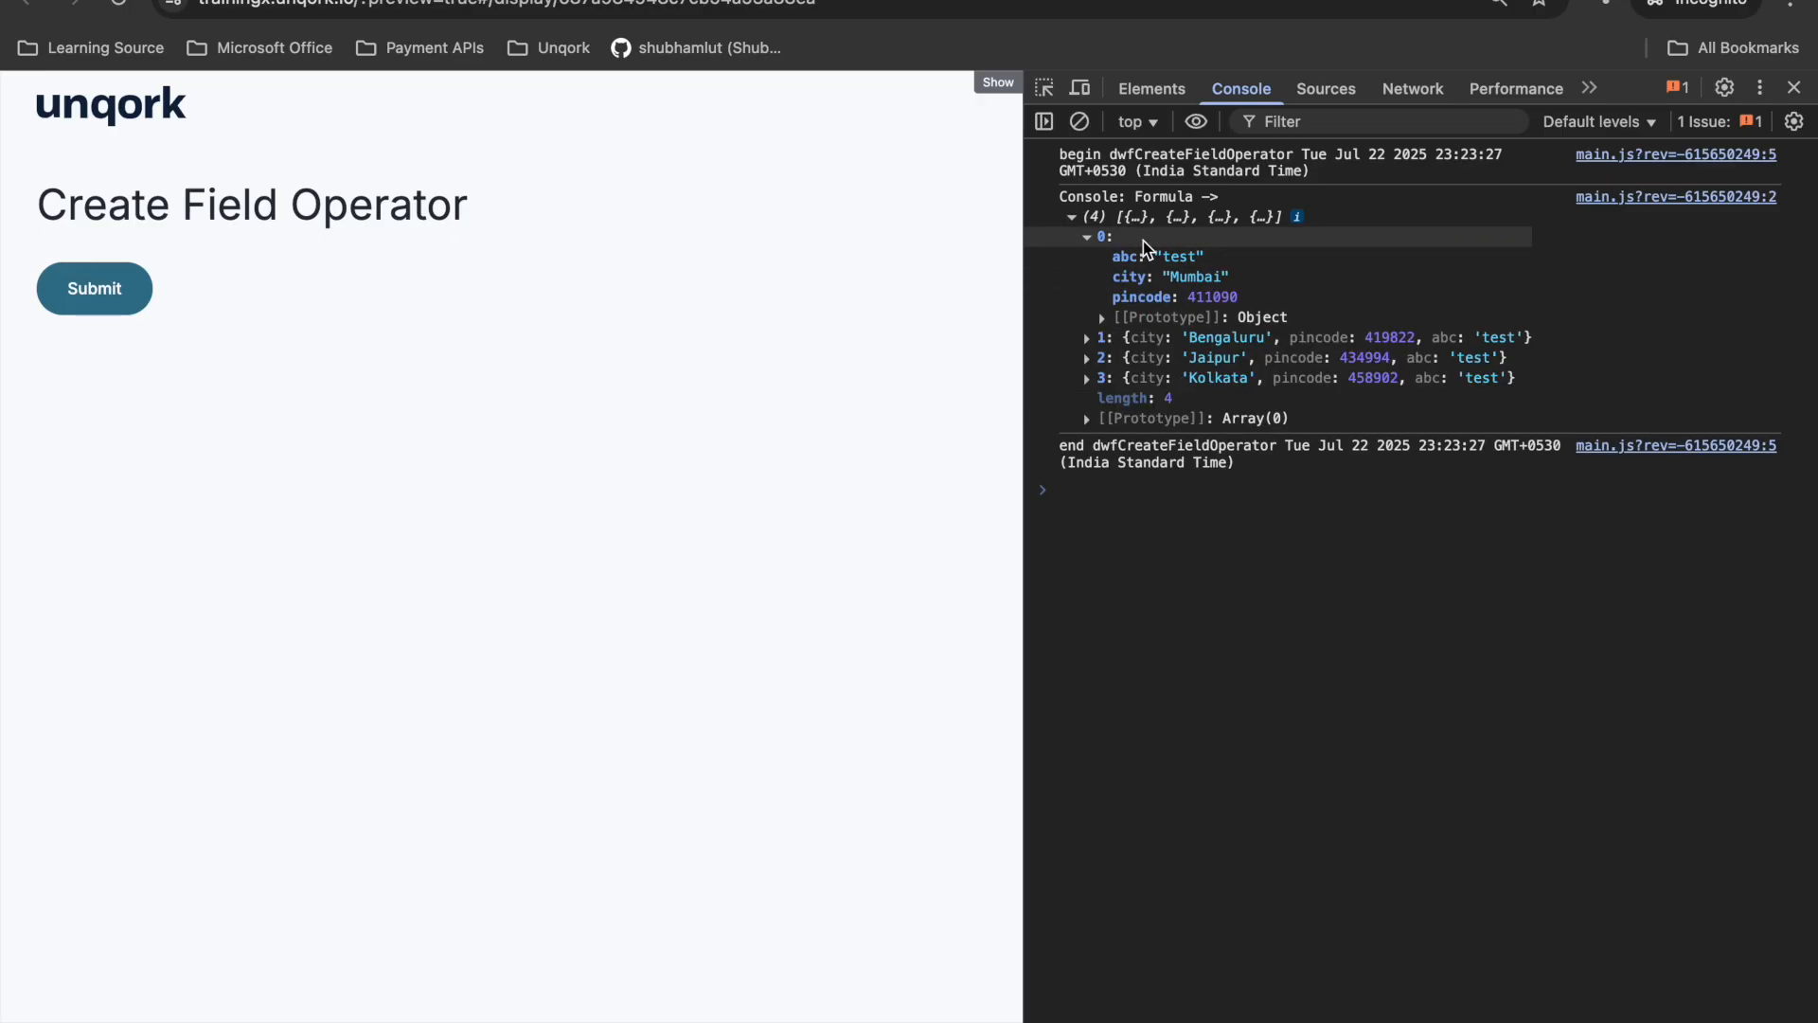
{"action": "double_click", "coordinate": [1129, 278]}
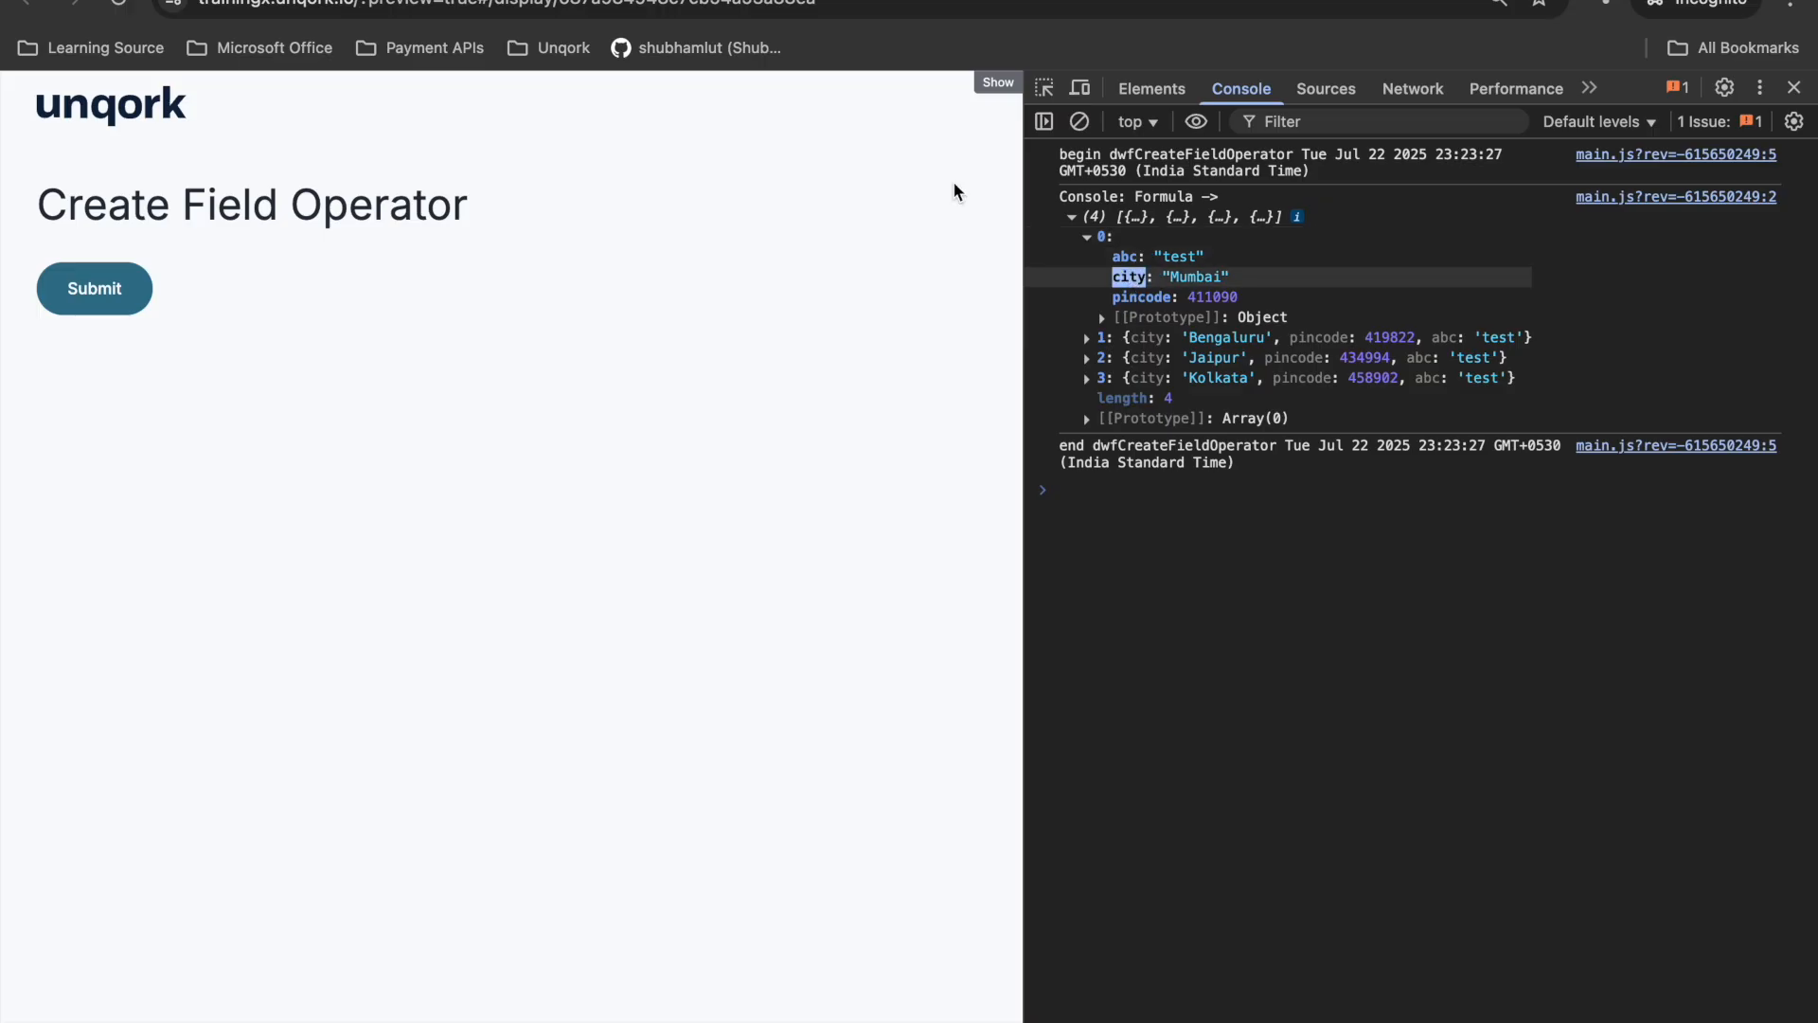
{"action": "left_click", "coordinate": [530, 1]}
- Complete Field 1 as state=IF(city="Mumbai","Maharastra","Other")
{"action": "left_click", "coordinate": [1339, 426]}
{"action": "type", "text": "=\"\""}
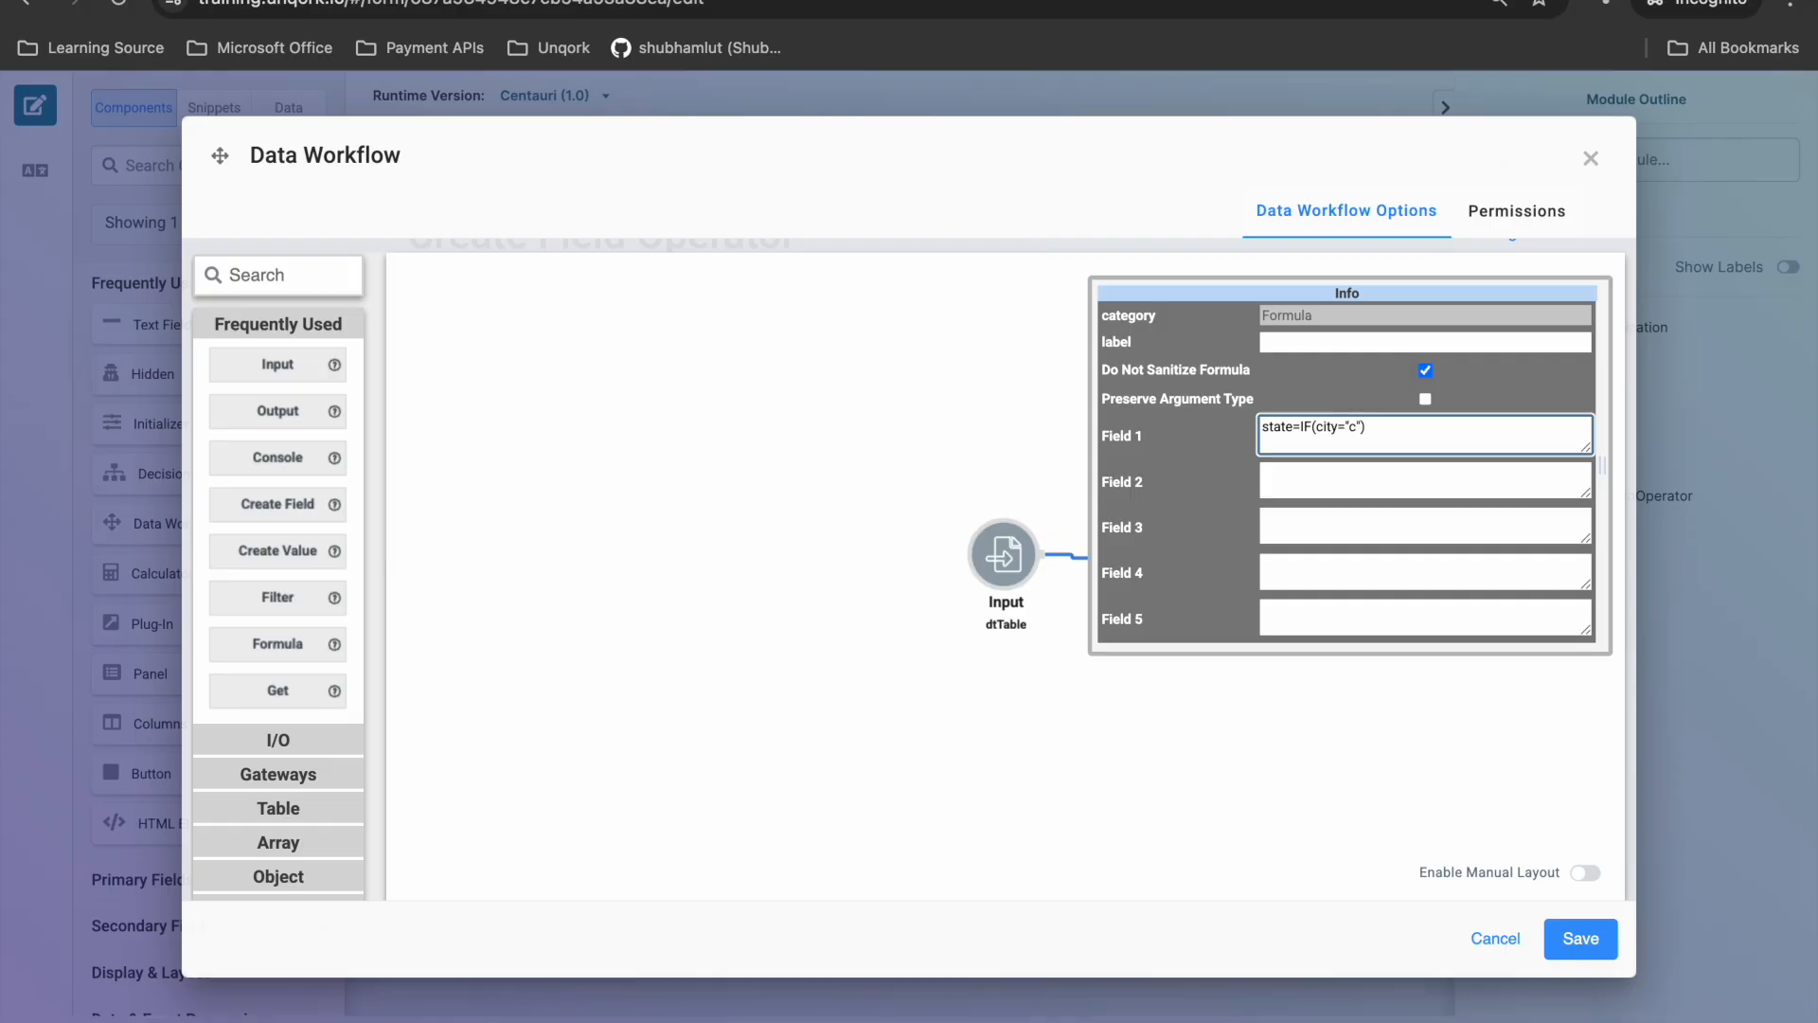
{"action": "type", "text": "Mumbai"}
{"action": "type", "text": ",\"\""}
{"action": "type", "text": "Mahara"}
{"action": "type", "text": "tra"}
{"action": "key", "text": "BackSpace"}
{"action": "key", "text": "BackSpace"}
{"action": "type", "text": "s"}
{"action": "key", "text": "BackSpace"}
{"action": "key", "text": "BackSpace"}
{"action": "type", "text": "stra\",\"Other"}
- Review the field name, condition and result values in the Field 1 formula, and save the data workflow and module
{"action": "double_click", "coordinate": [1288, 436]}
{"action": "left_click", "coordinate": [1322, 430]}
{"action": "double_click", "coordinate": [1498, 428]}
{"action": "left_click", "coordinate": [1323, 427]}
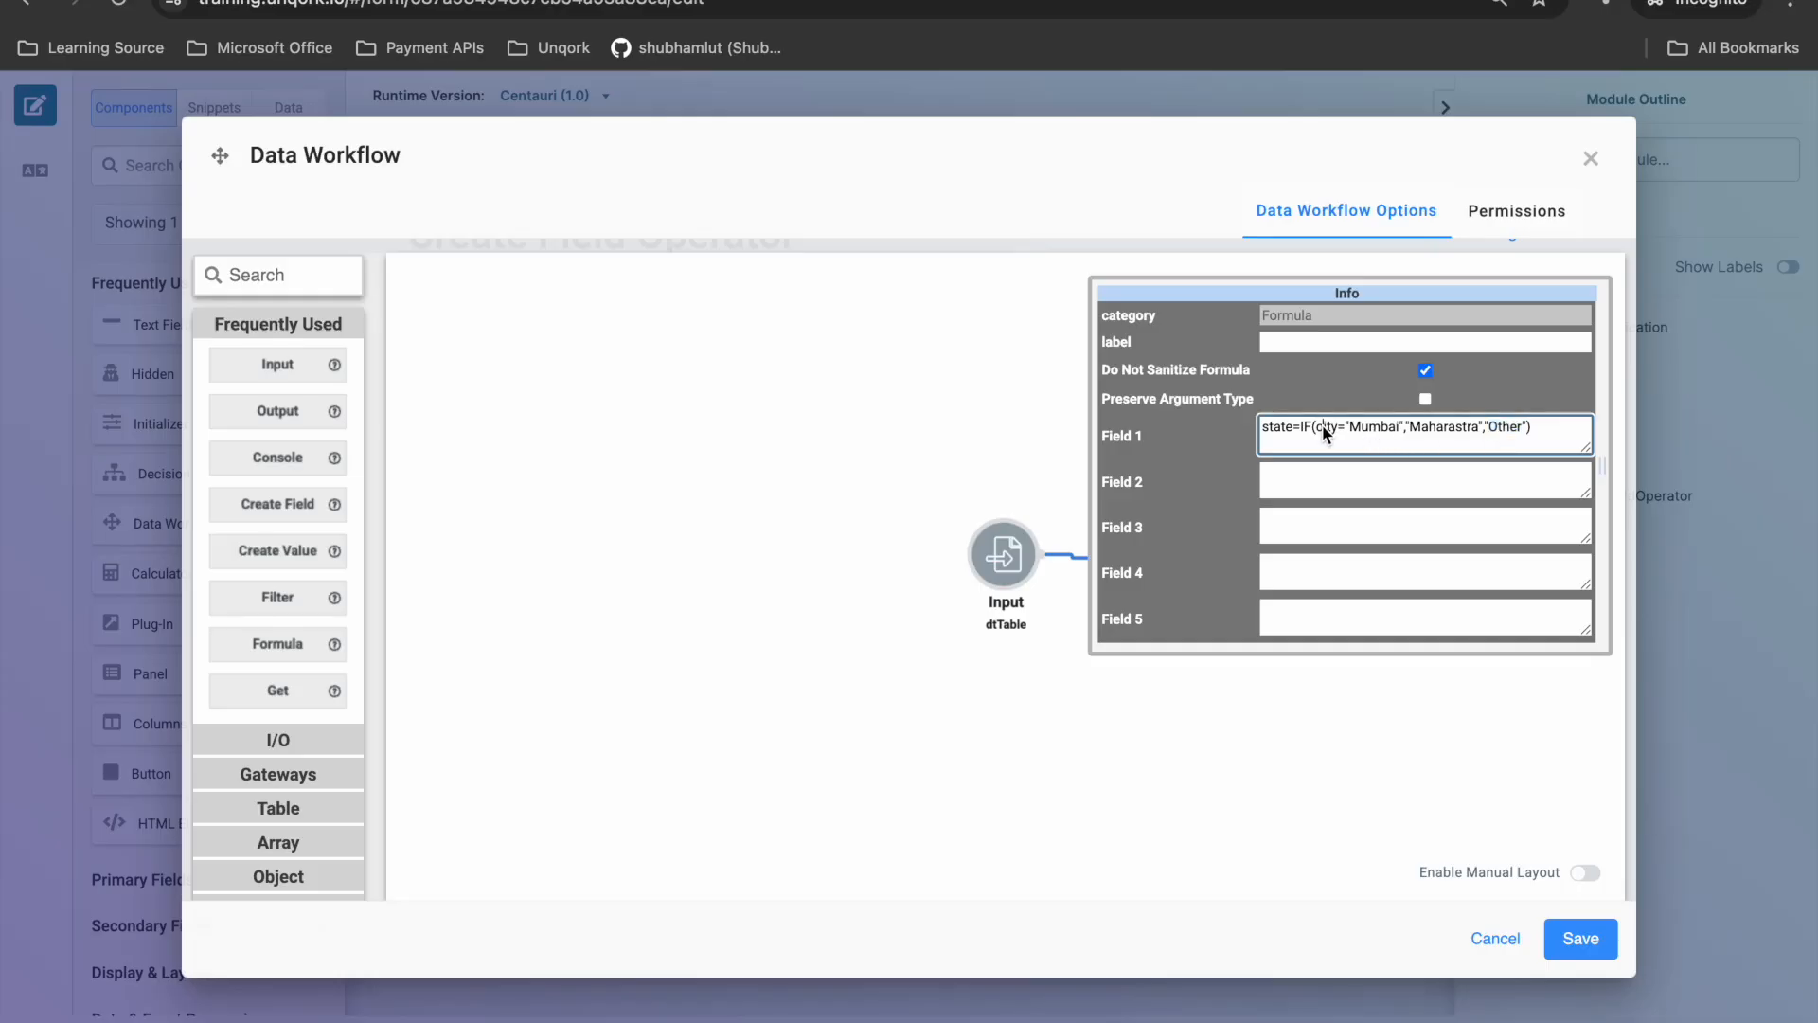
{"action": "left_click", "coordinate": [1423, 426]}
{"action": "left_click", "coordinate": [1574, 938]}
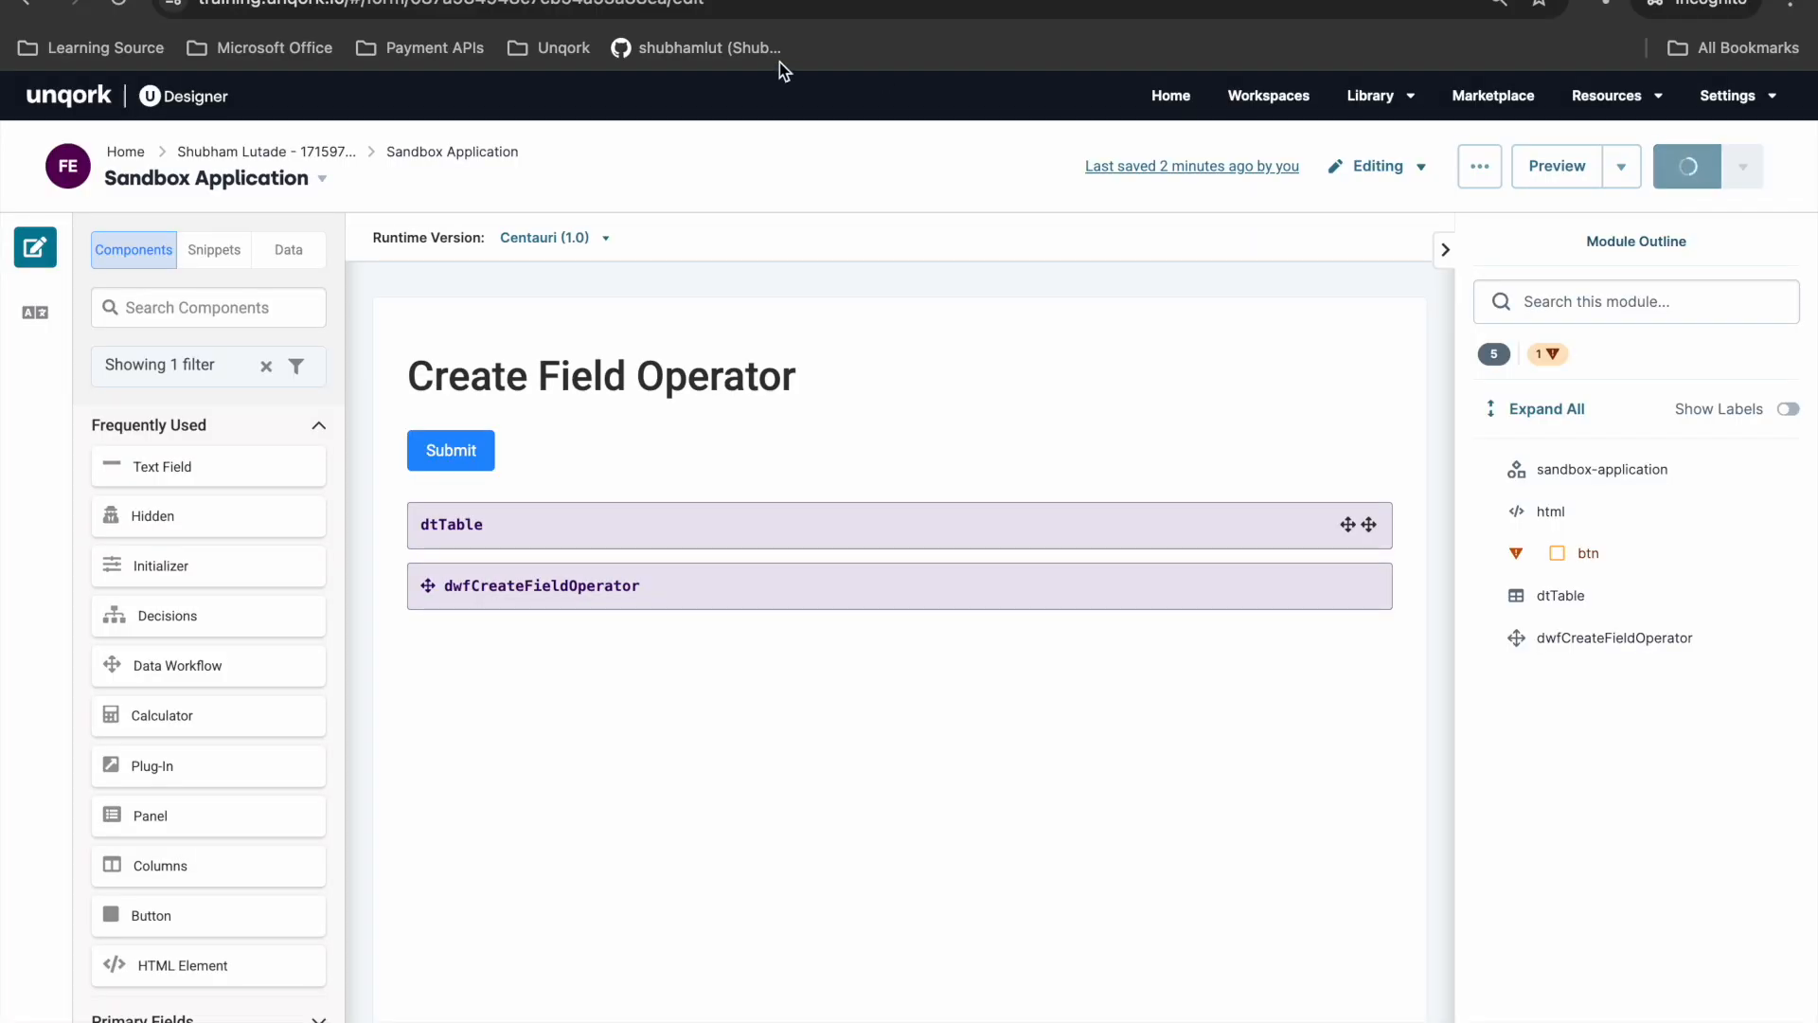
- Reload the preview, run the workflow again with a cleared console, and inspect the state value of the Mumbai record
{"action": "left_click", "coordinate": [701, 0]}
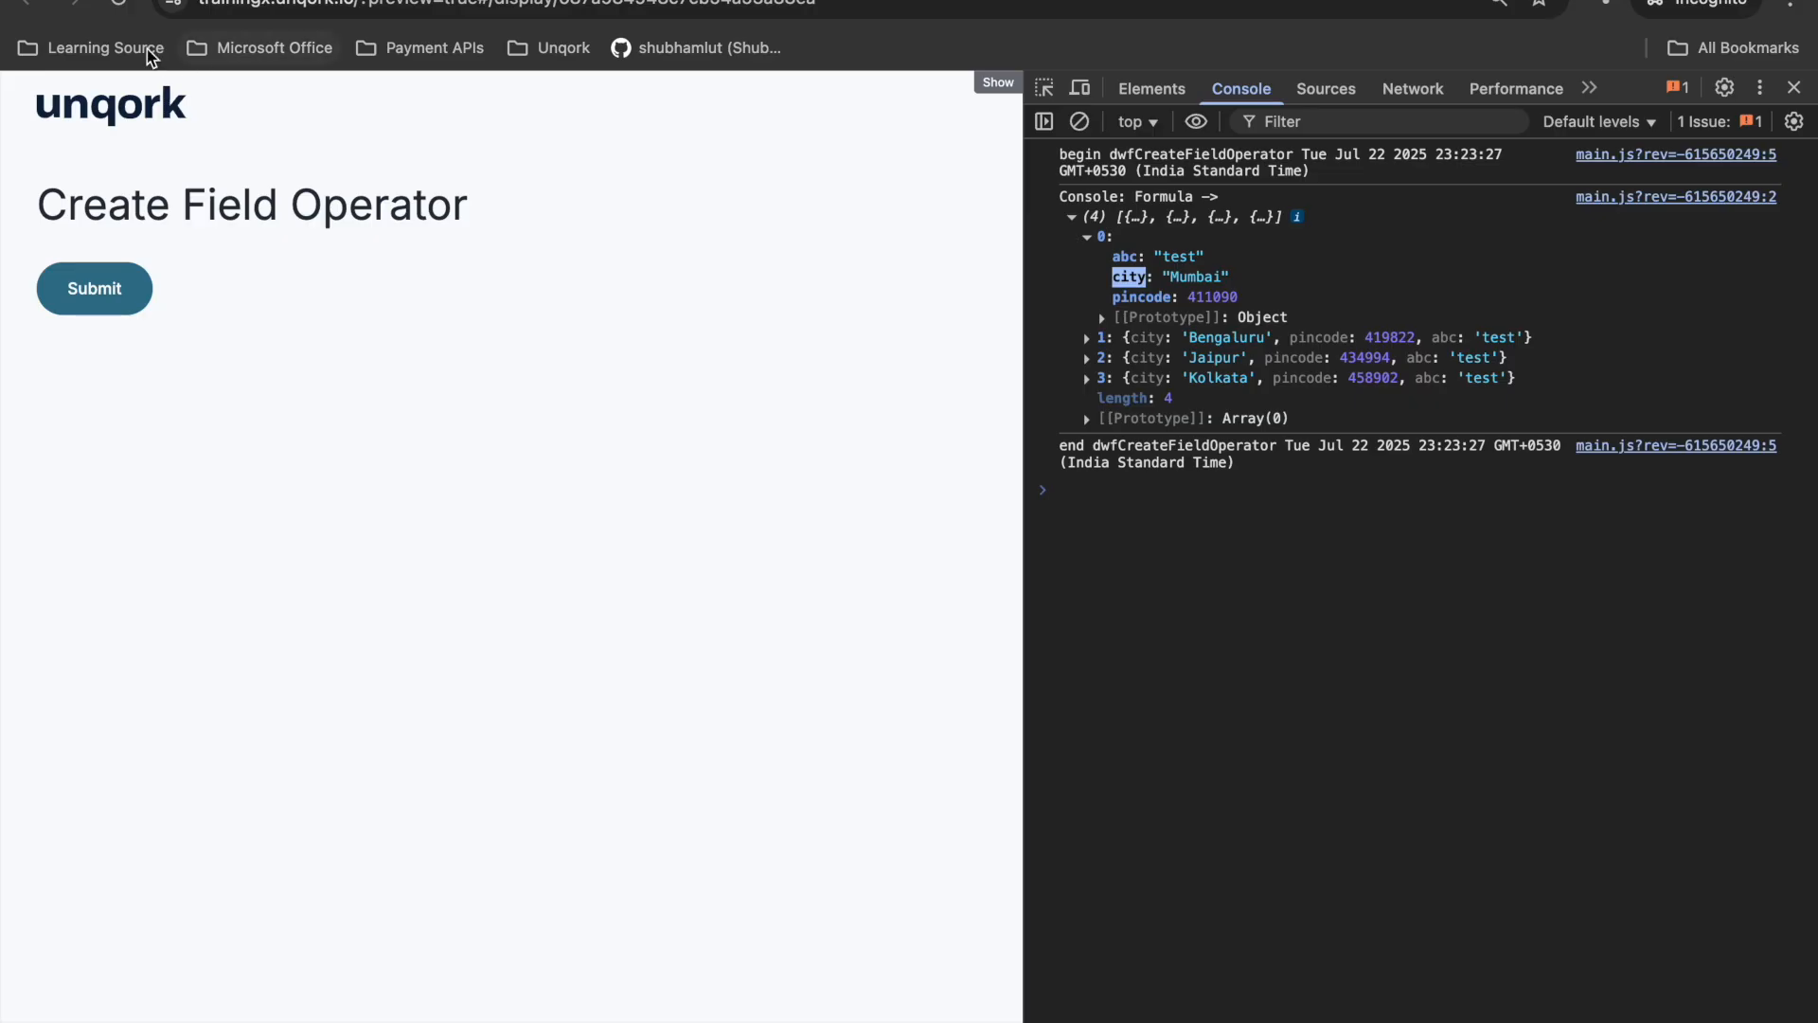
{"action": "left_click", "coordinate": [118, 6]}
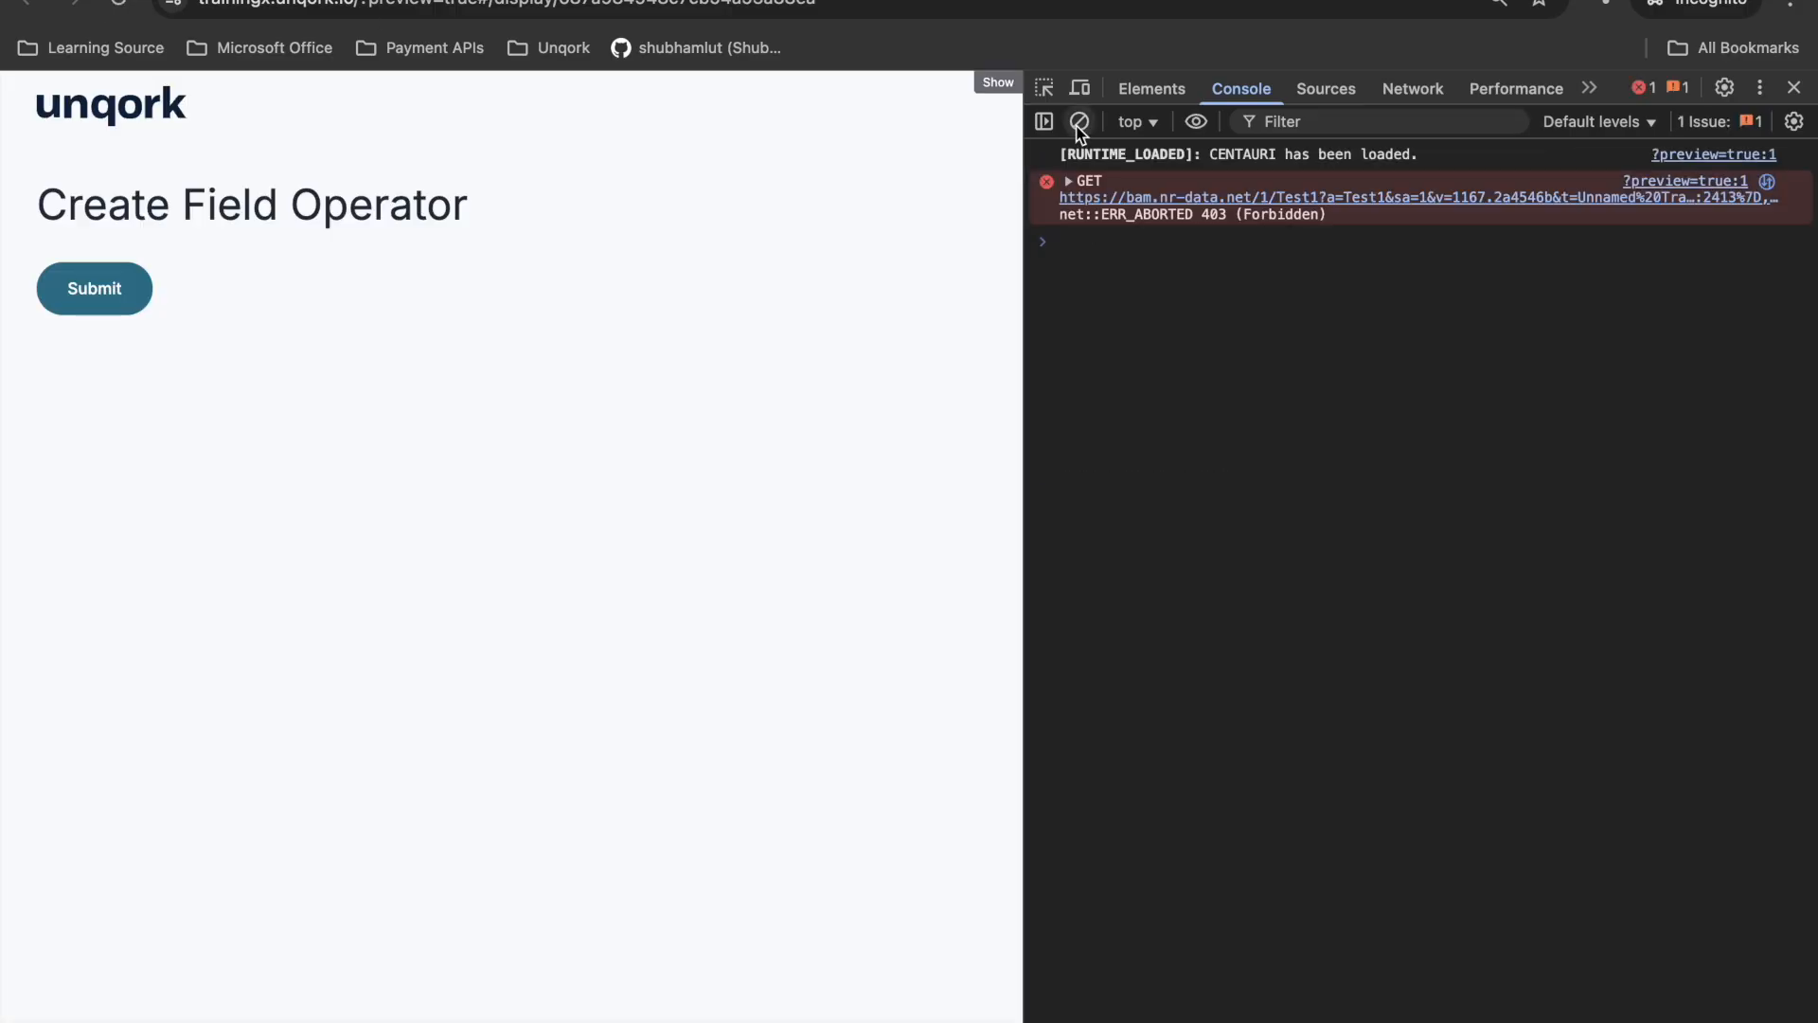
{"action": "left_click", "coordinate": [1078, 121]}
{"action": "left_click", "coordinate": [73, 285]}
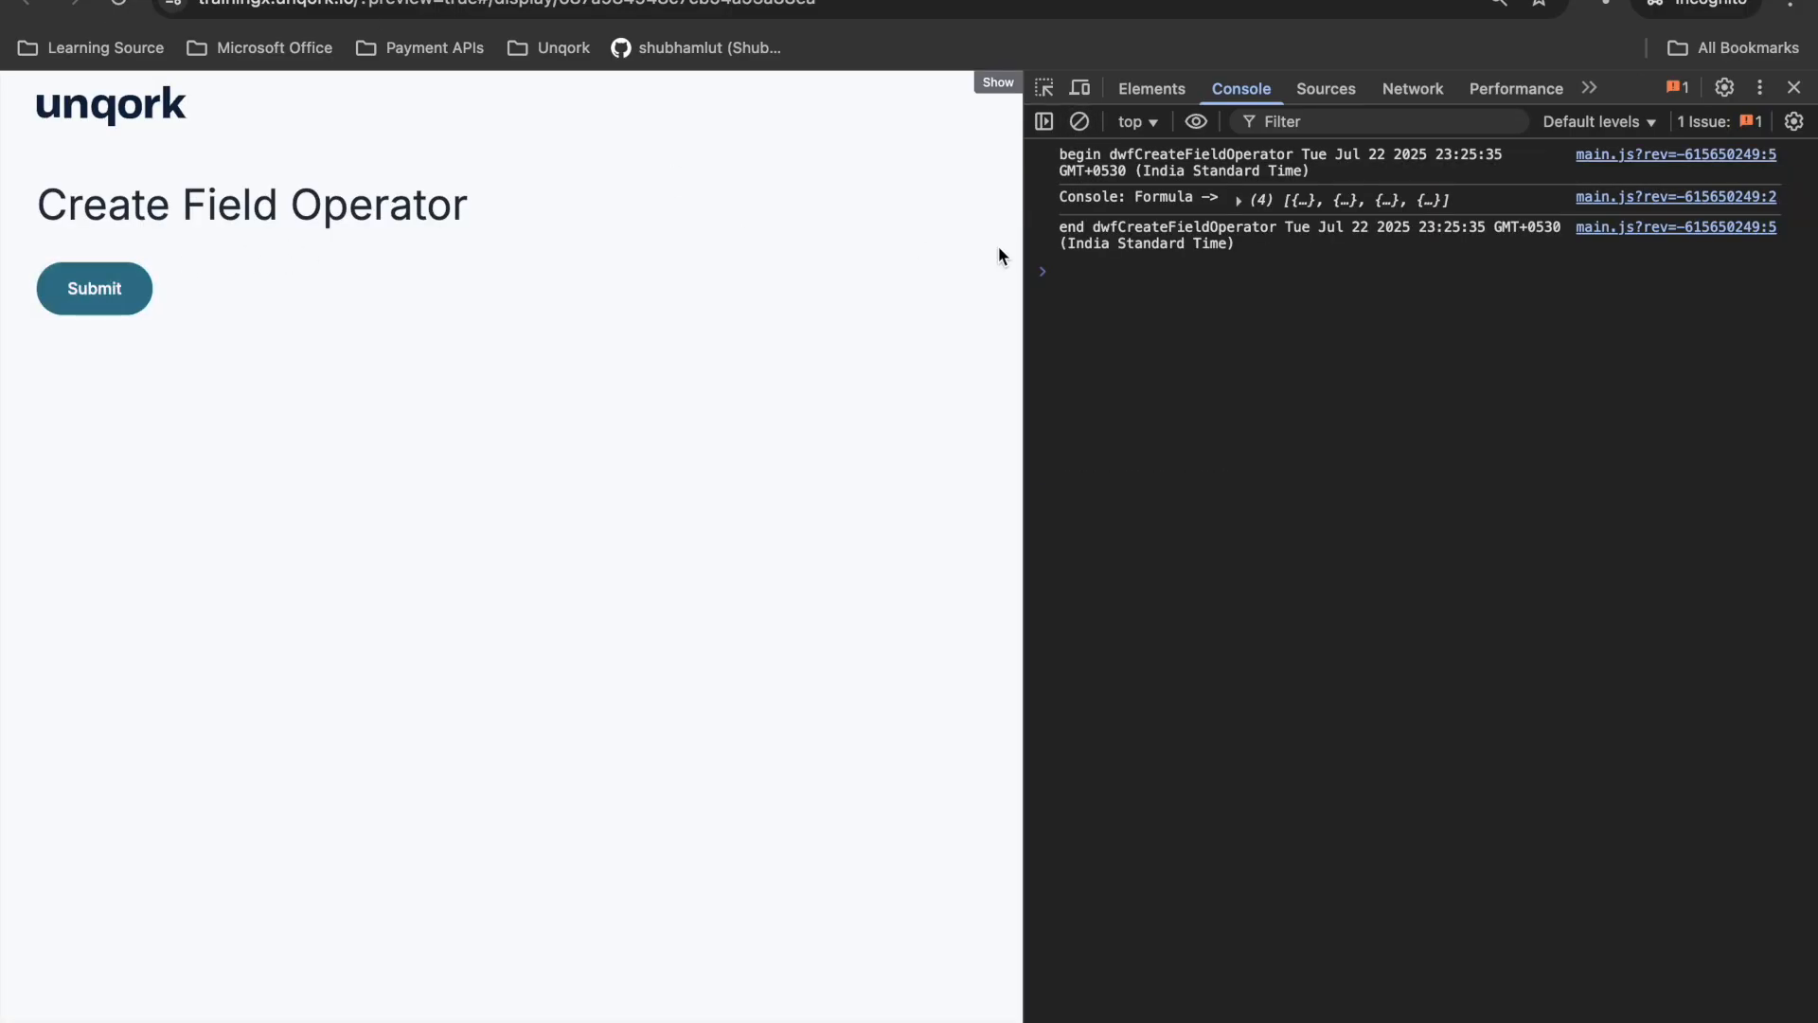
{"action": "left_click", "coordinate": [1274, 216]}
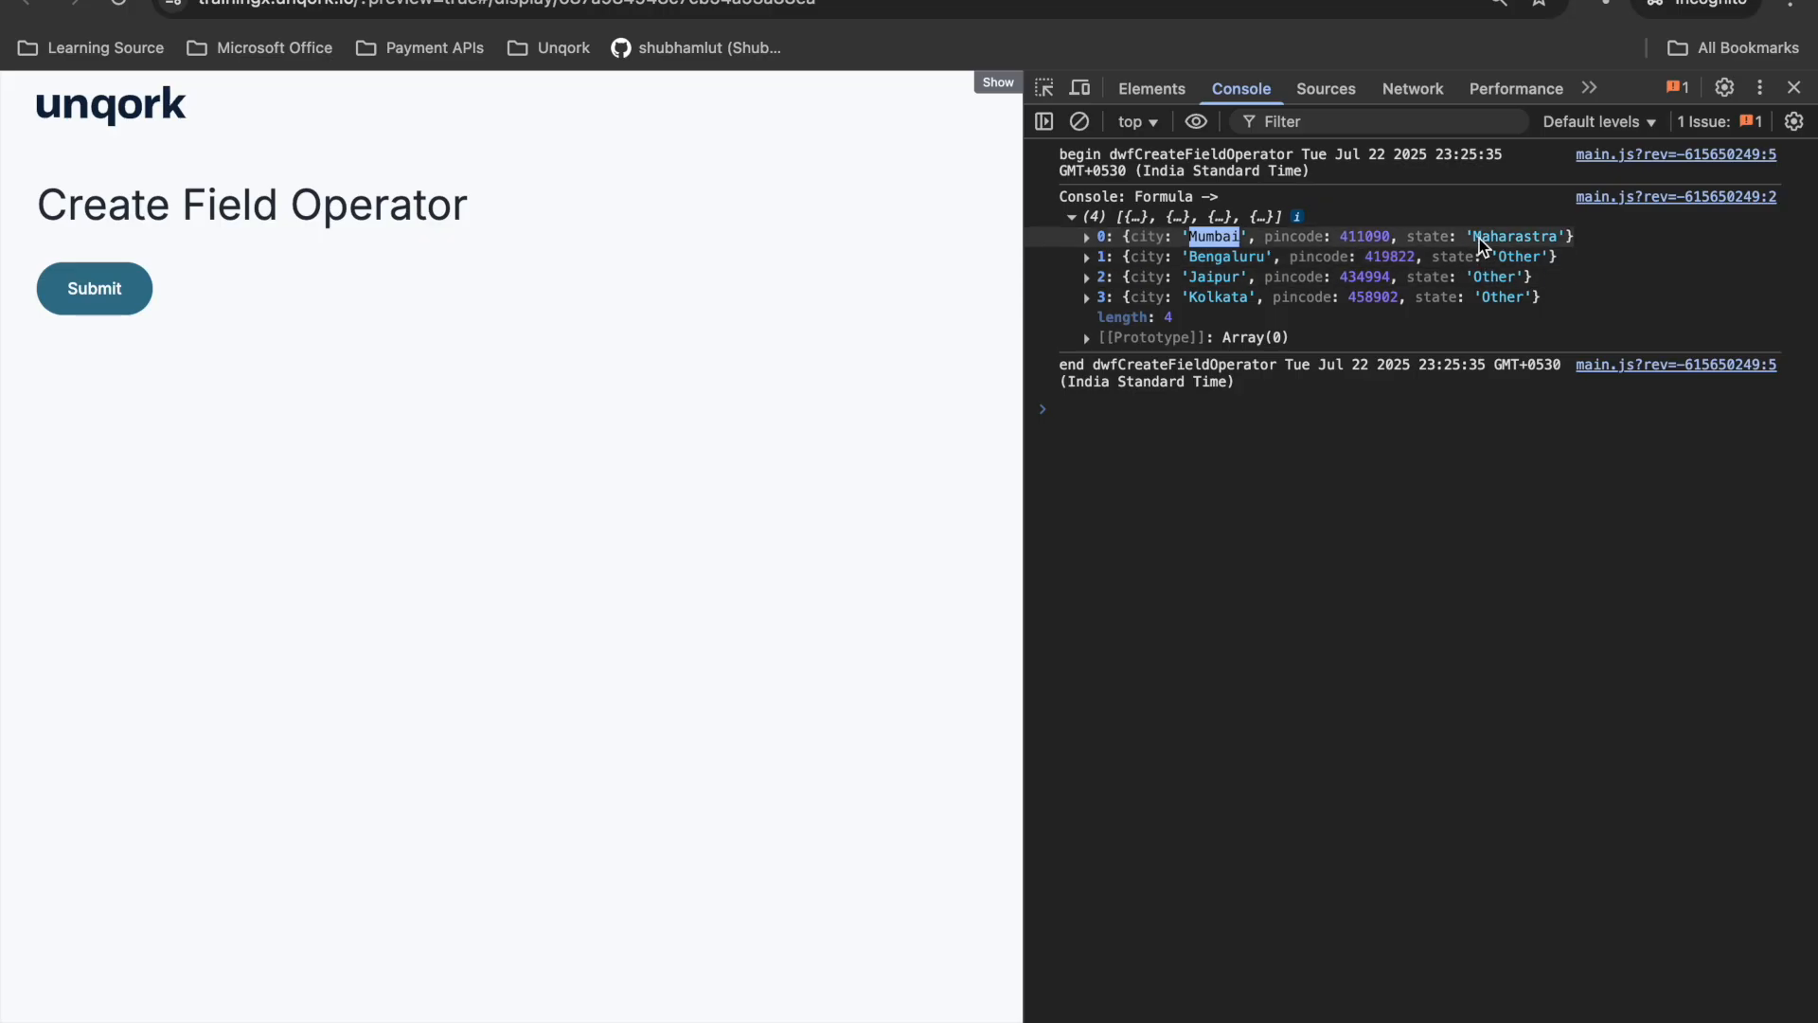
{"action": "left_click_drag", "start_coordinate": [1473, 239], "coordinate": [1558, 238]}
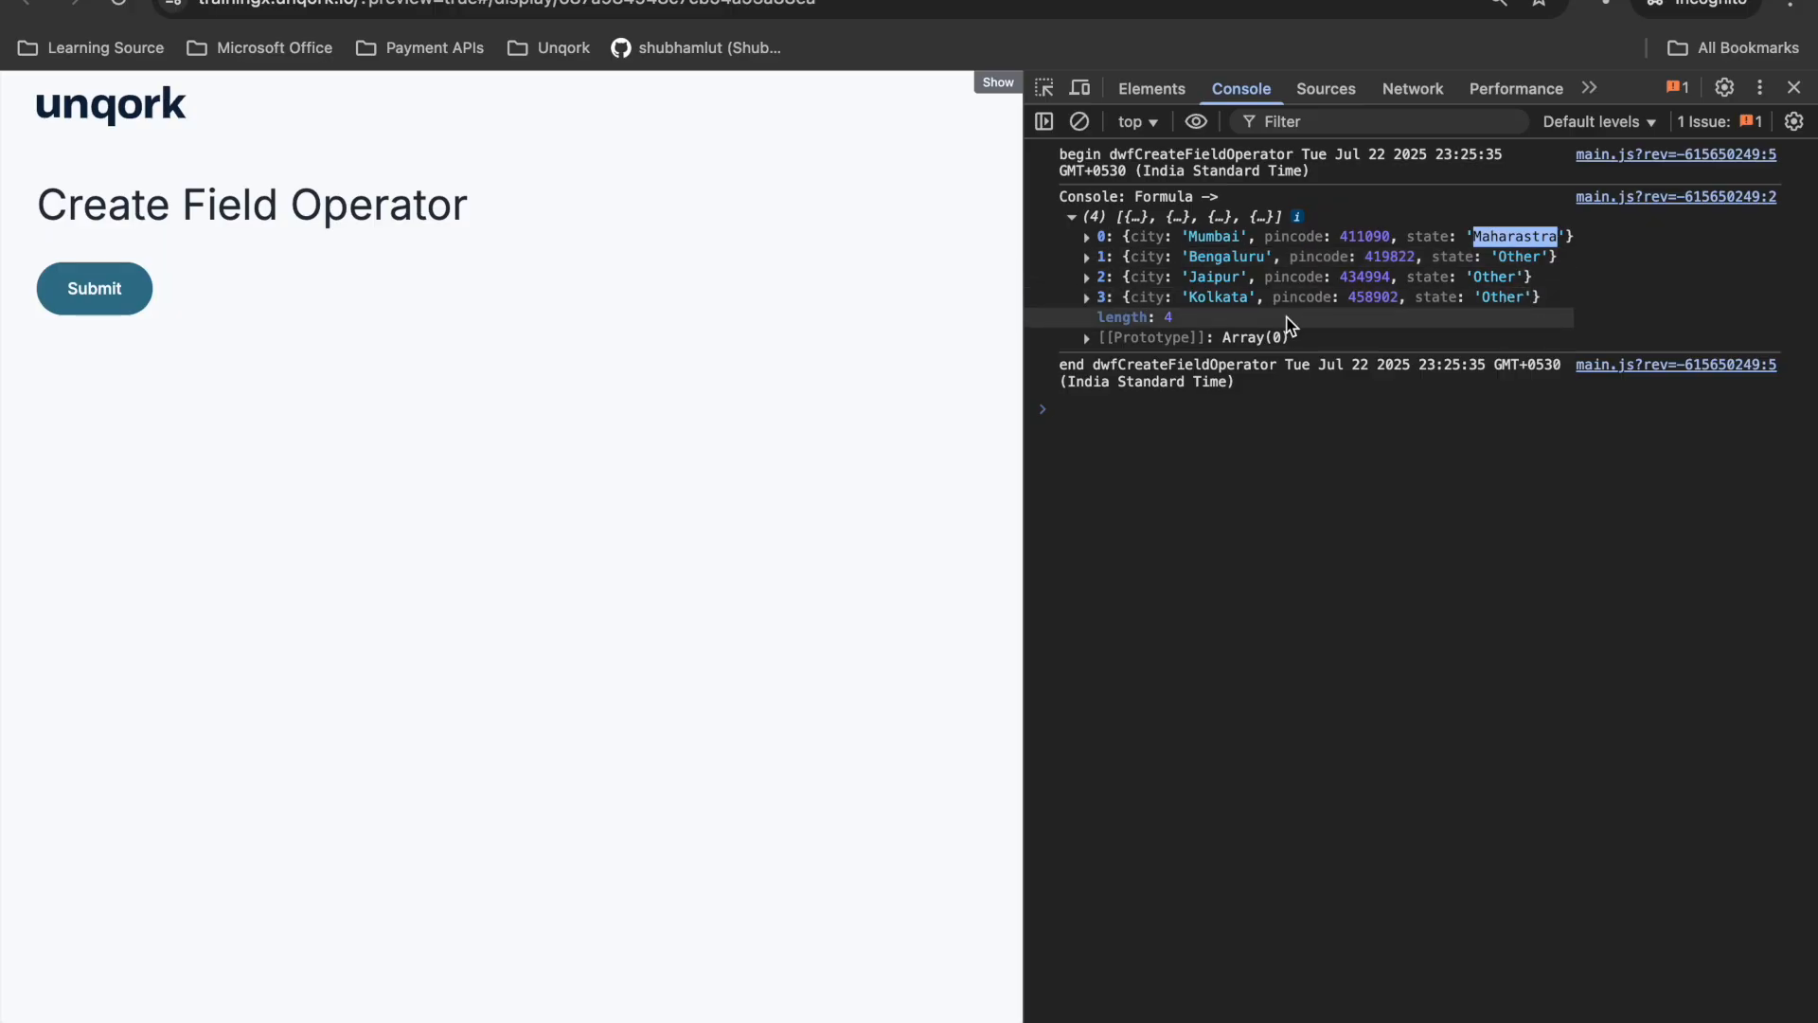
- Reopen the Create Field operator's settings in dwfCreateFieldOperator and widen the Info box to show the whole Field 1 formula
{"action": "left_click", "coordinate": [502, 0]}
{"action": "mouse_move", "coordinate": [802, 602]}
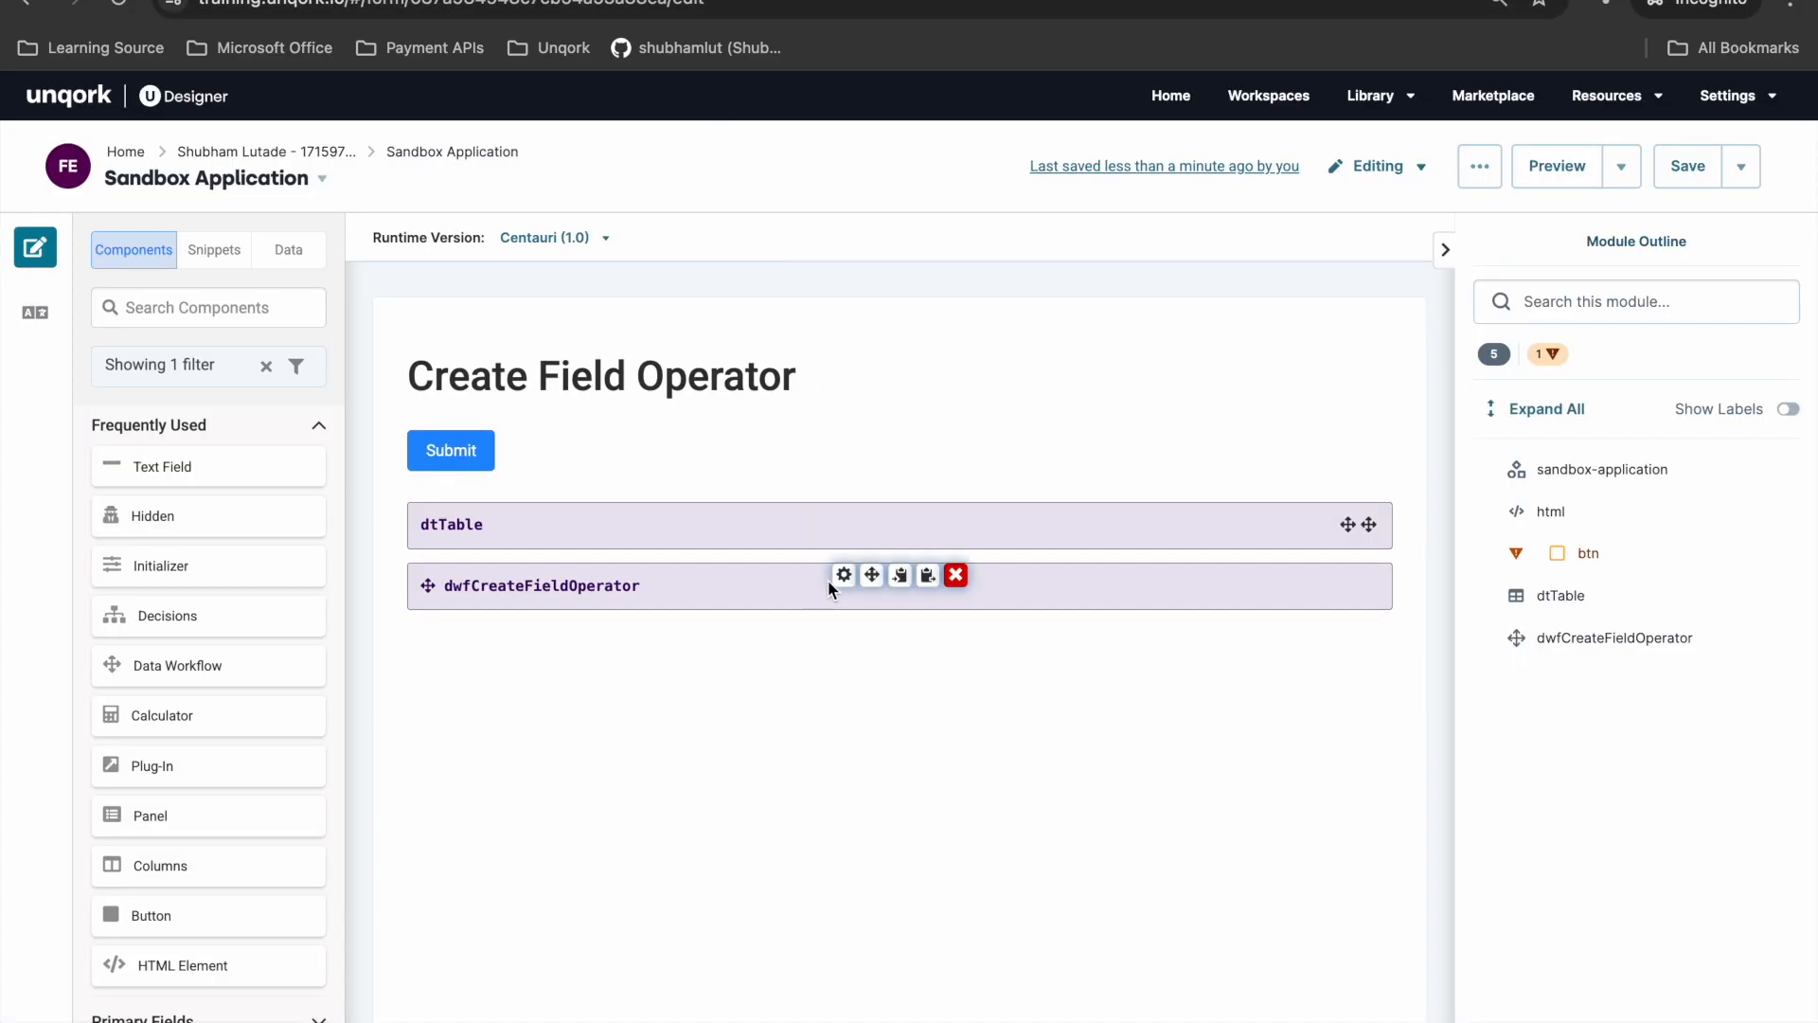
{"action": "left_click", "coordinate": [843, 577]}
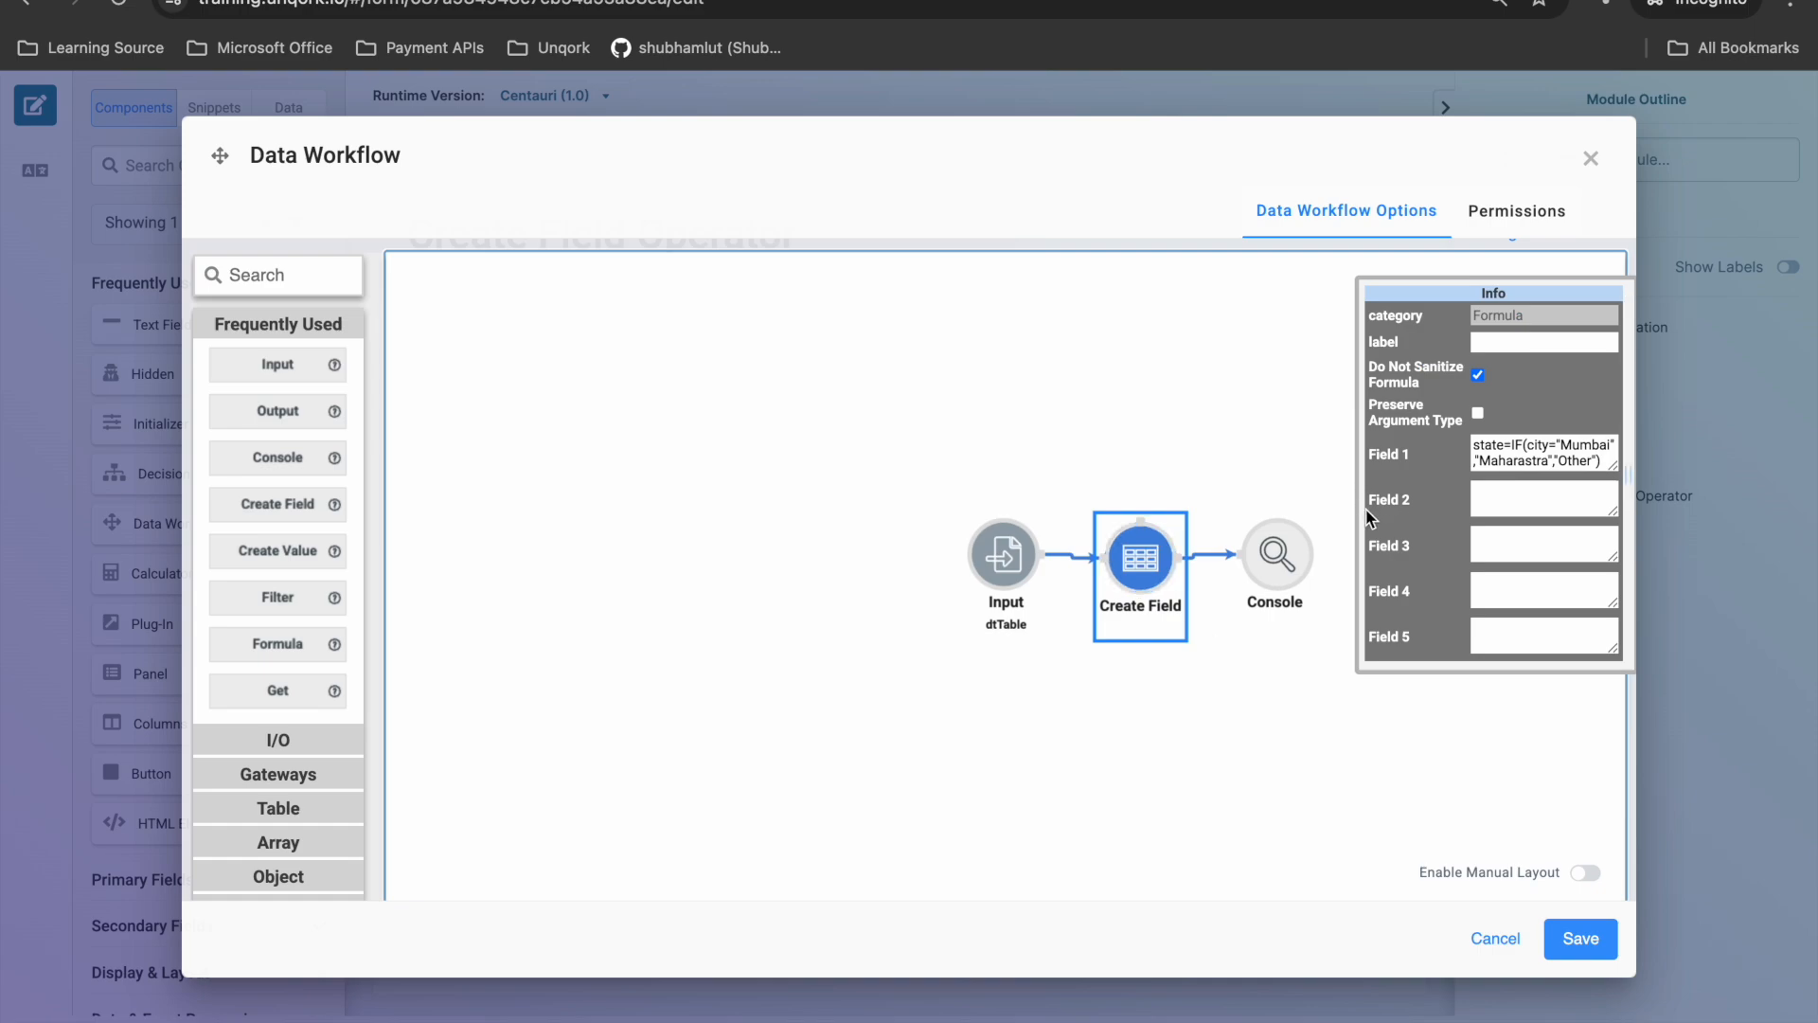
{"action": "left_click_drag", "start_coordinate": [1359, 512], "coordinate": [1082, 468]}
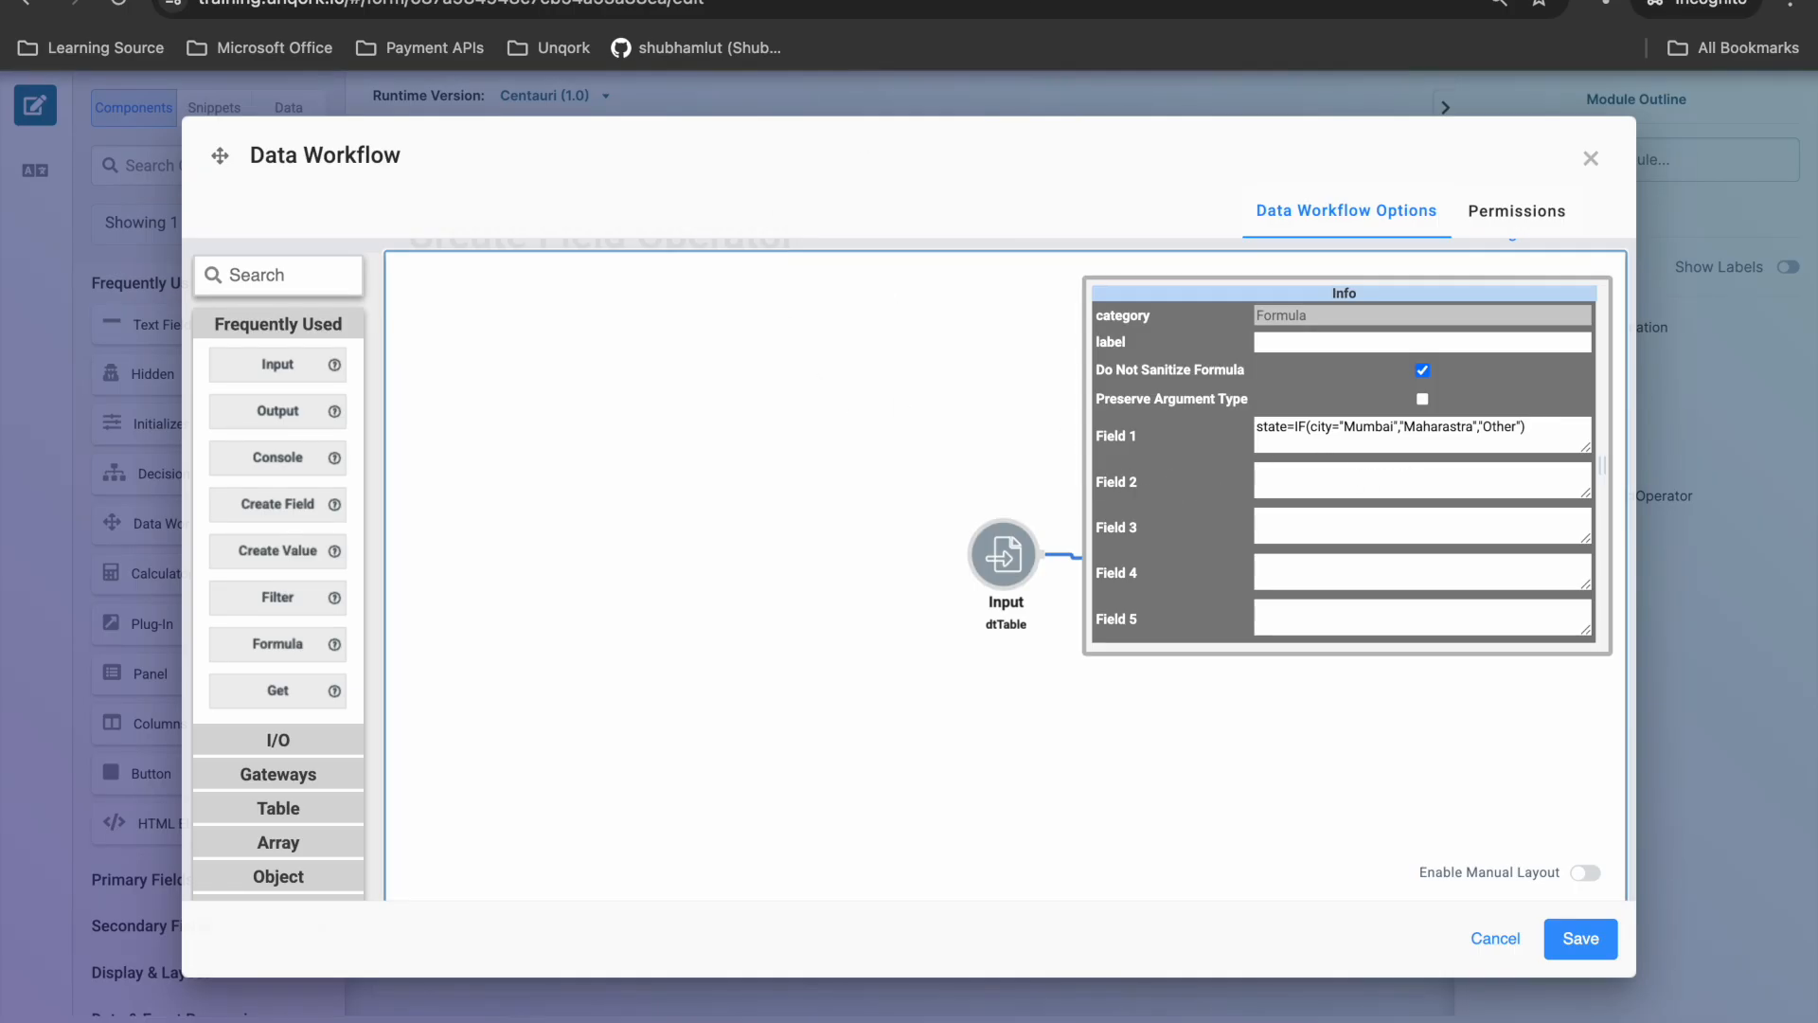
- Search the web for "unqork formula doc" in a new browser tab
{"action": "key", "text": "super+t"}
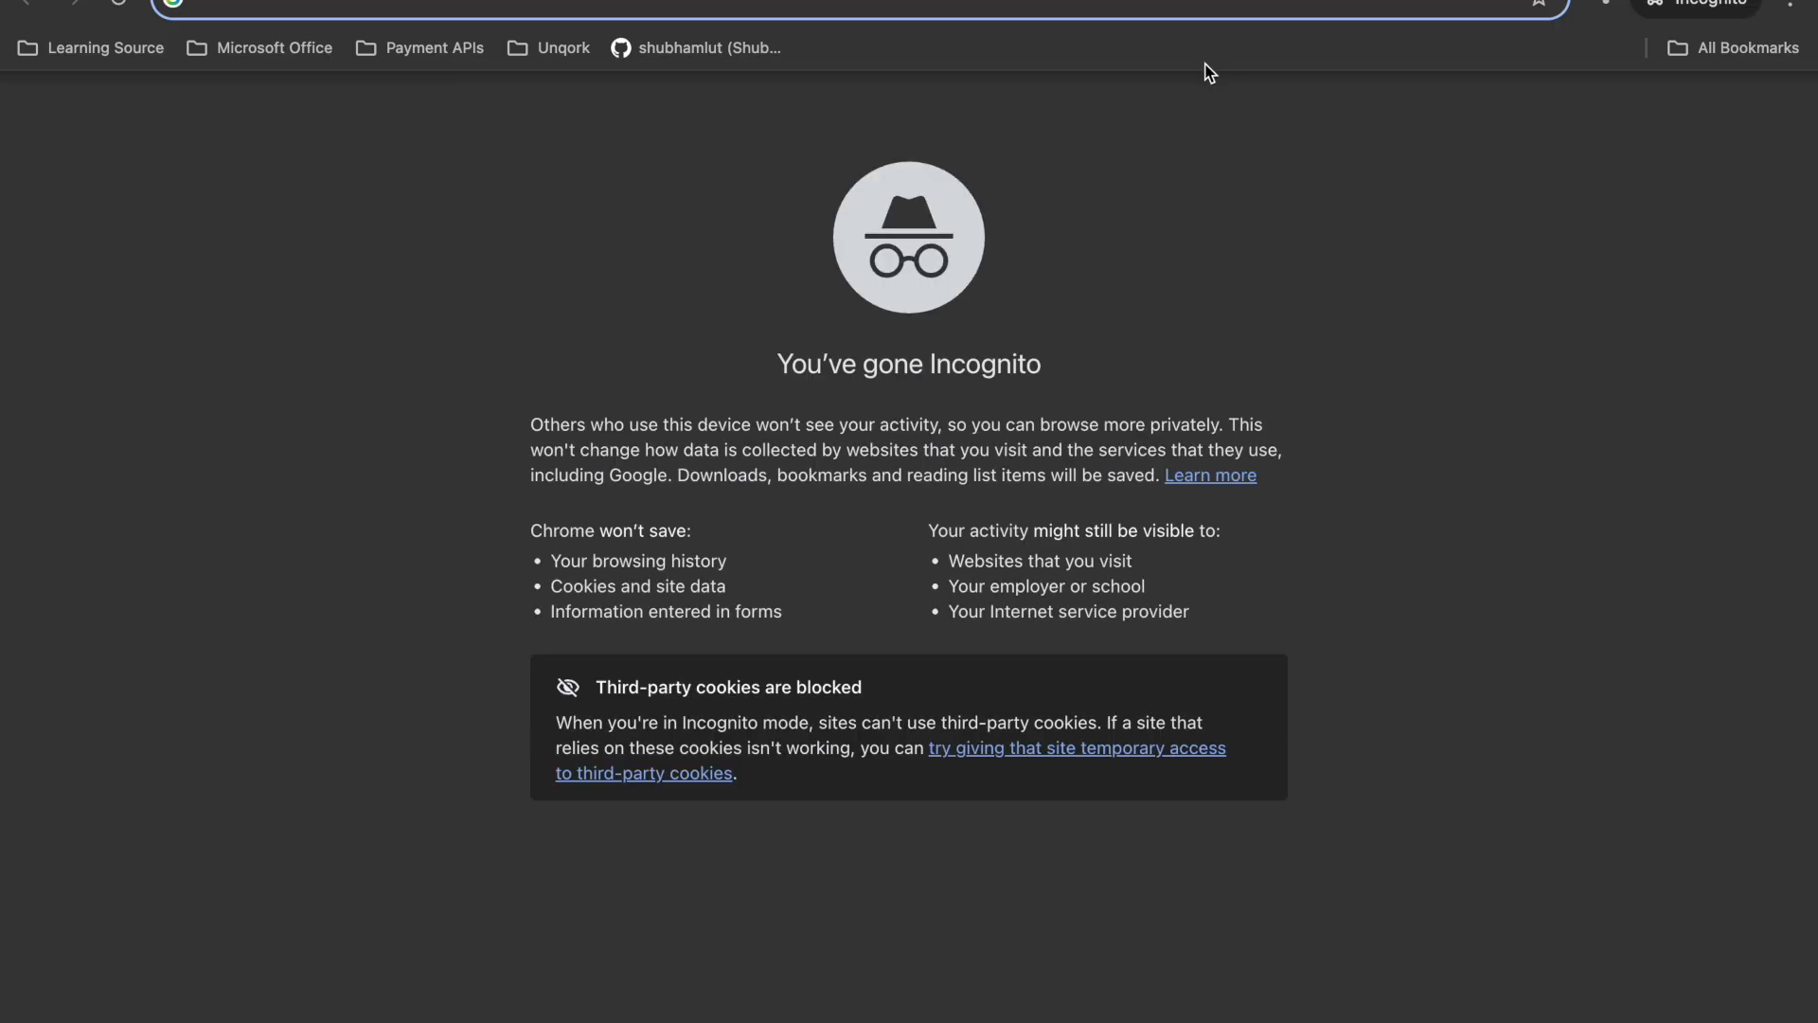
{"action": "type", "text": "un"}
{"action": "key", "text": "BackSpace"}
{"action": "key", "text": "BackSpace"}
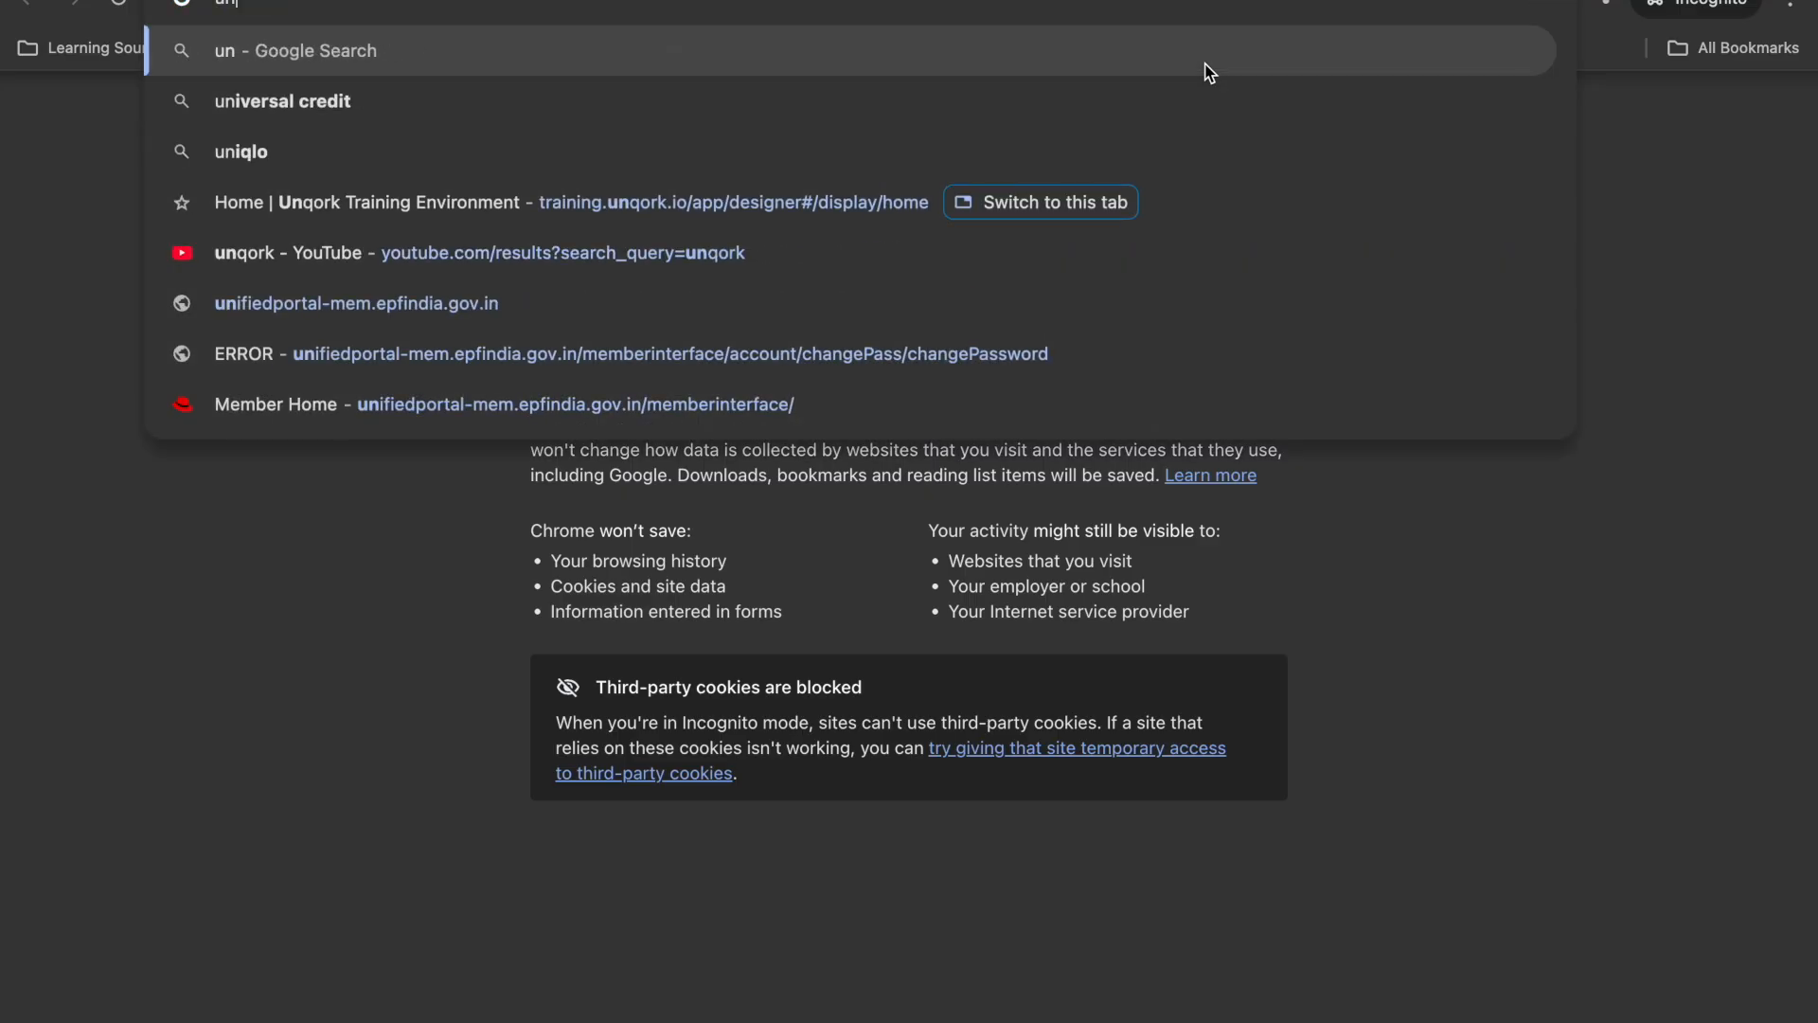
{"action": "type", "text": "nqork"}
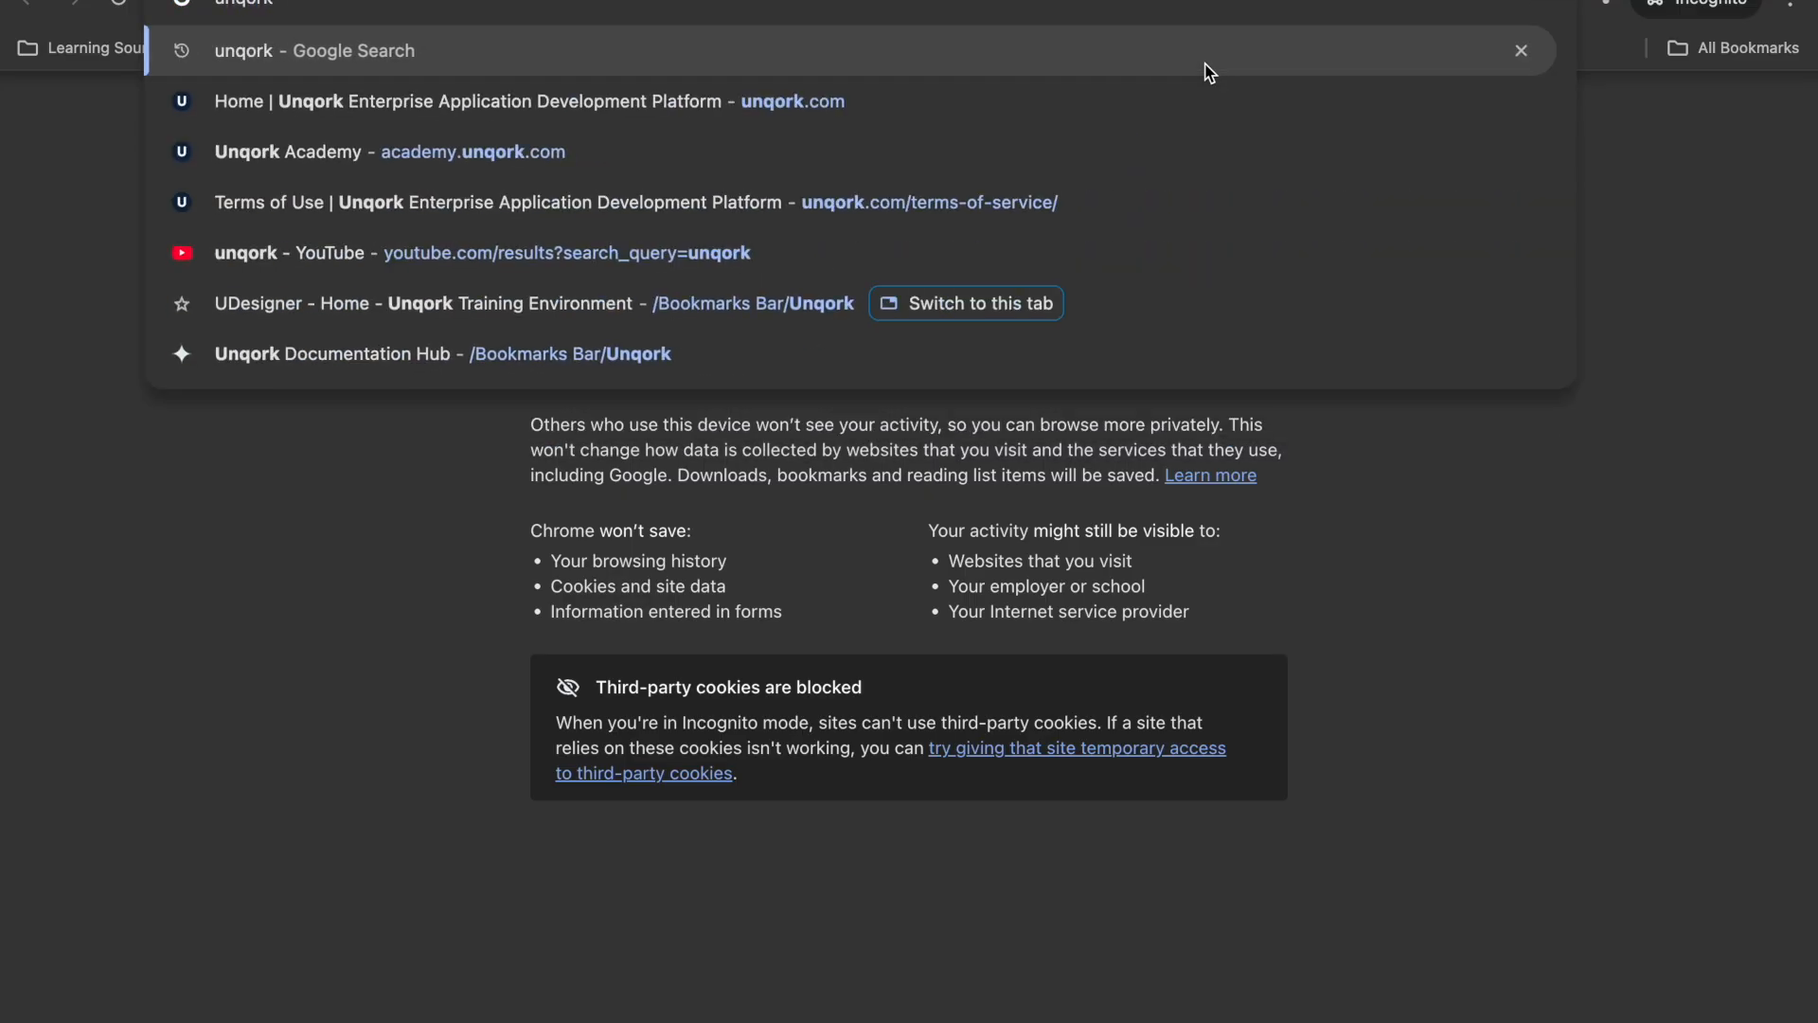
{"action": "type", "text": " fou"}
{"action": "key", "text": "BackSpace"}
{"action": "key", "text": "BackSpace"}
{"action": "type", "text": "r"}
{"action": "key", "text": "BackSpace"}
{"action": "type", "text": "or"}
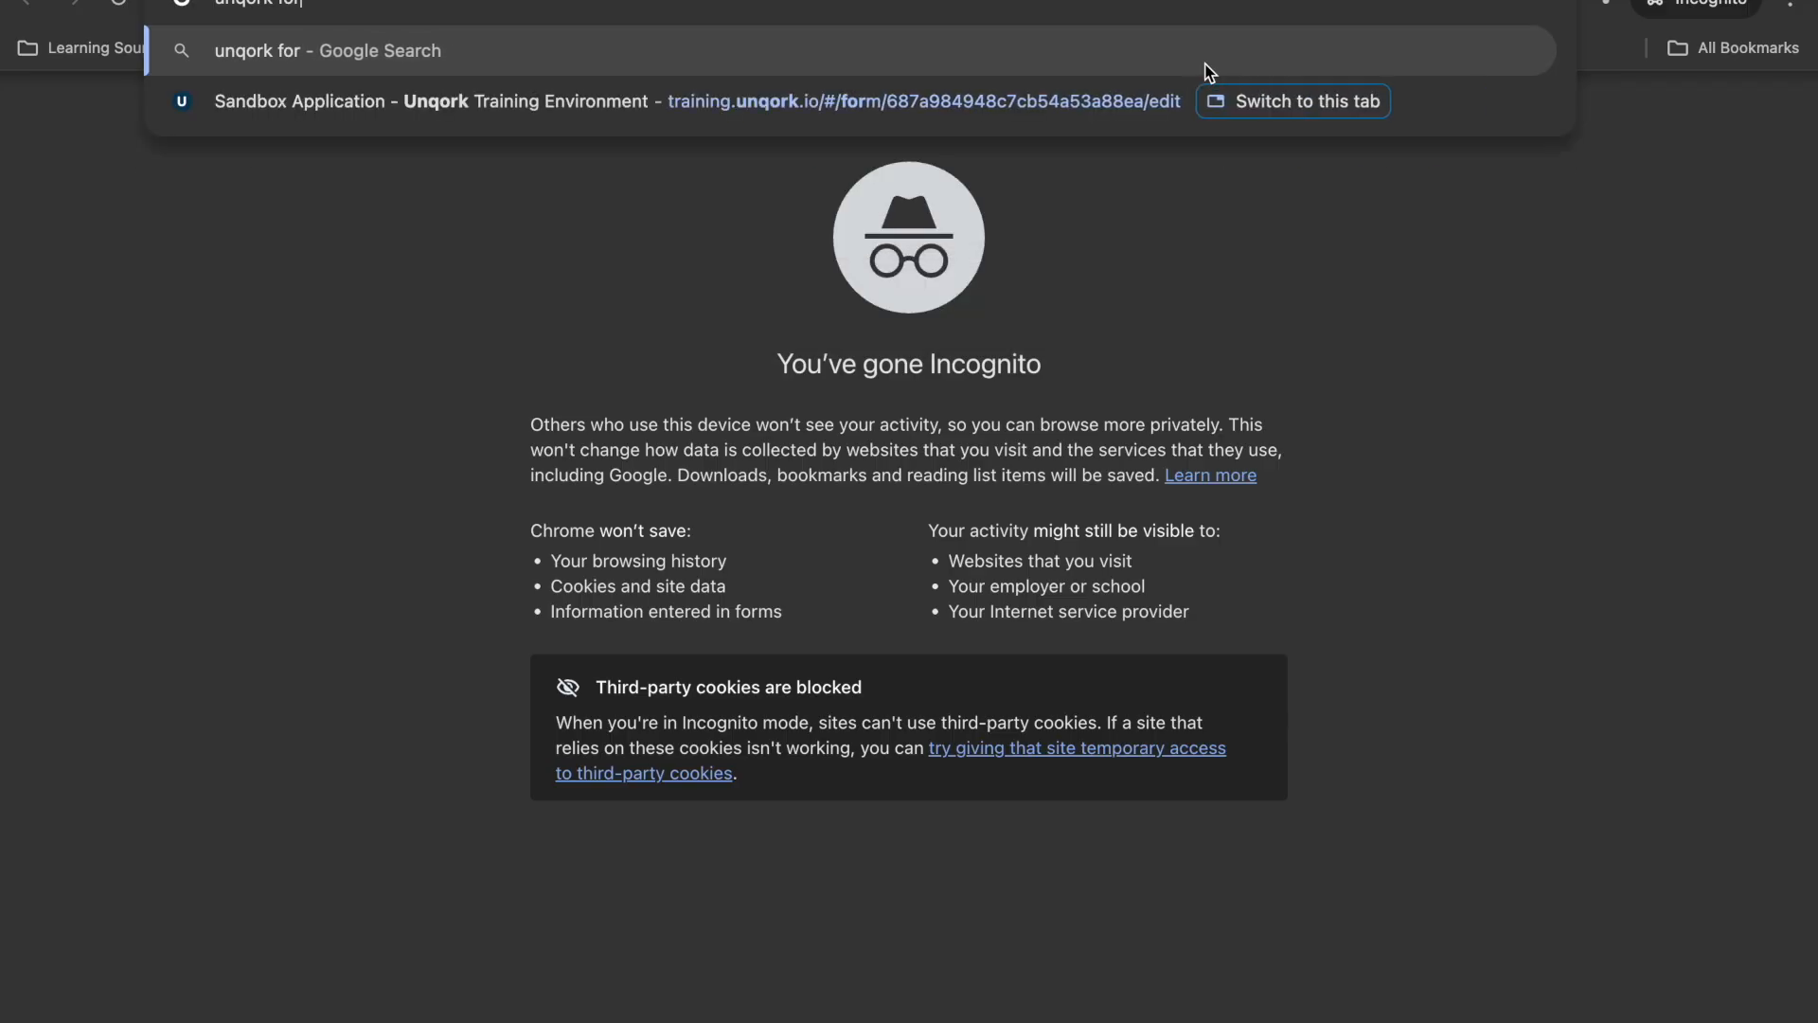
{"action": "type", "text": "mula doc"}
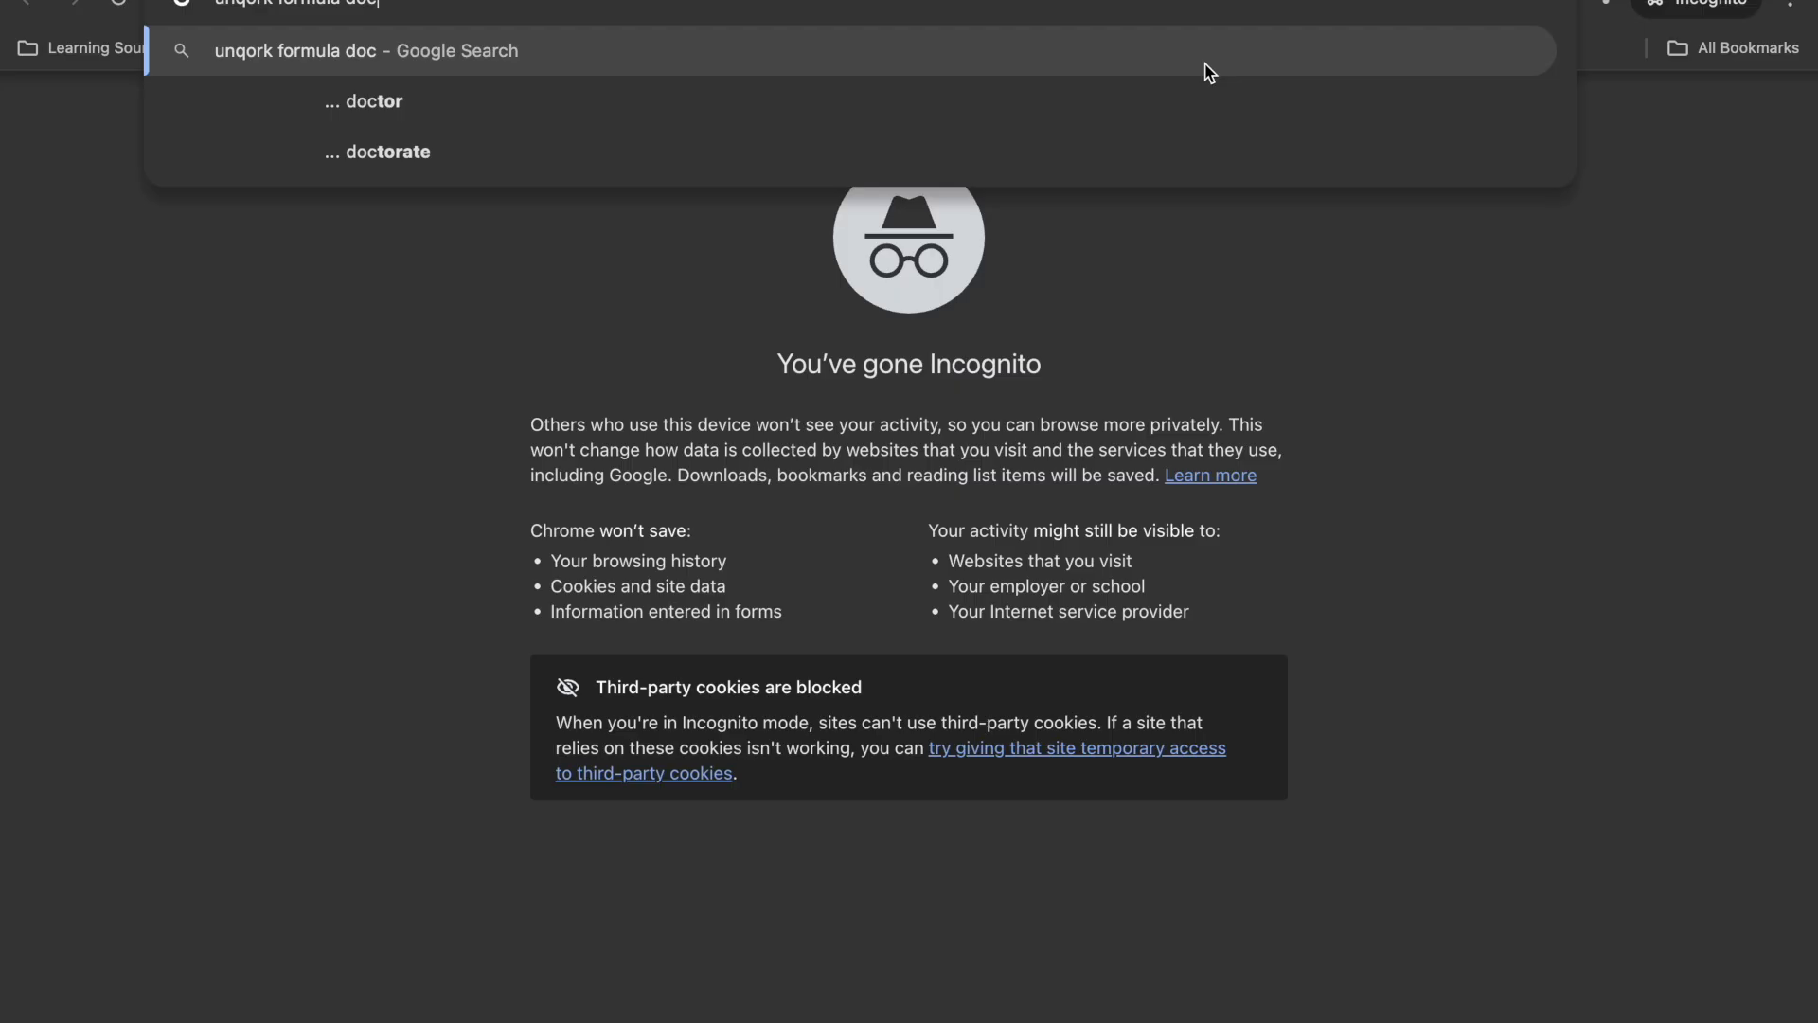
{"action": "key", "text": "Return"}
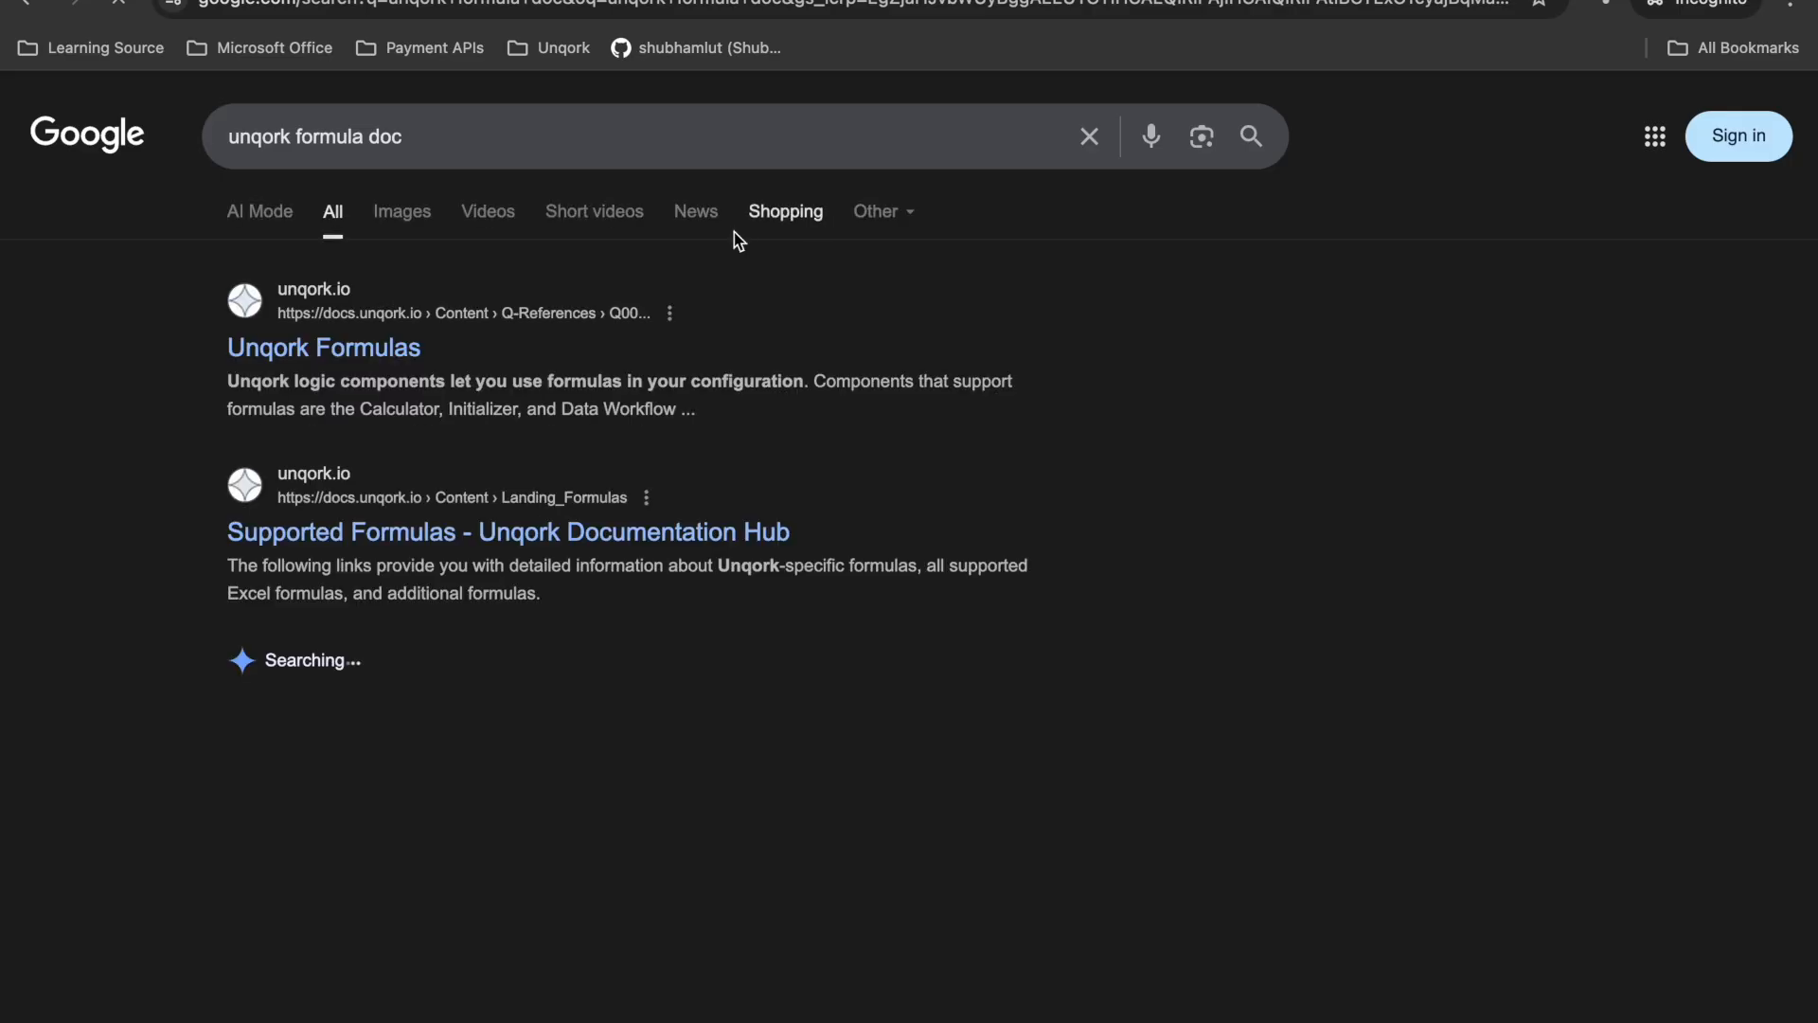
- Open the Unqork Formulas article in the documentation hub and look through its table of formulas, descriptions and syntax
{"action": "left_click", "coordinate": [377, 353]}
{"action": "scroll", "coordinate": [959, 599], "scroll_direction": "down", "scroll_amount": 5}
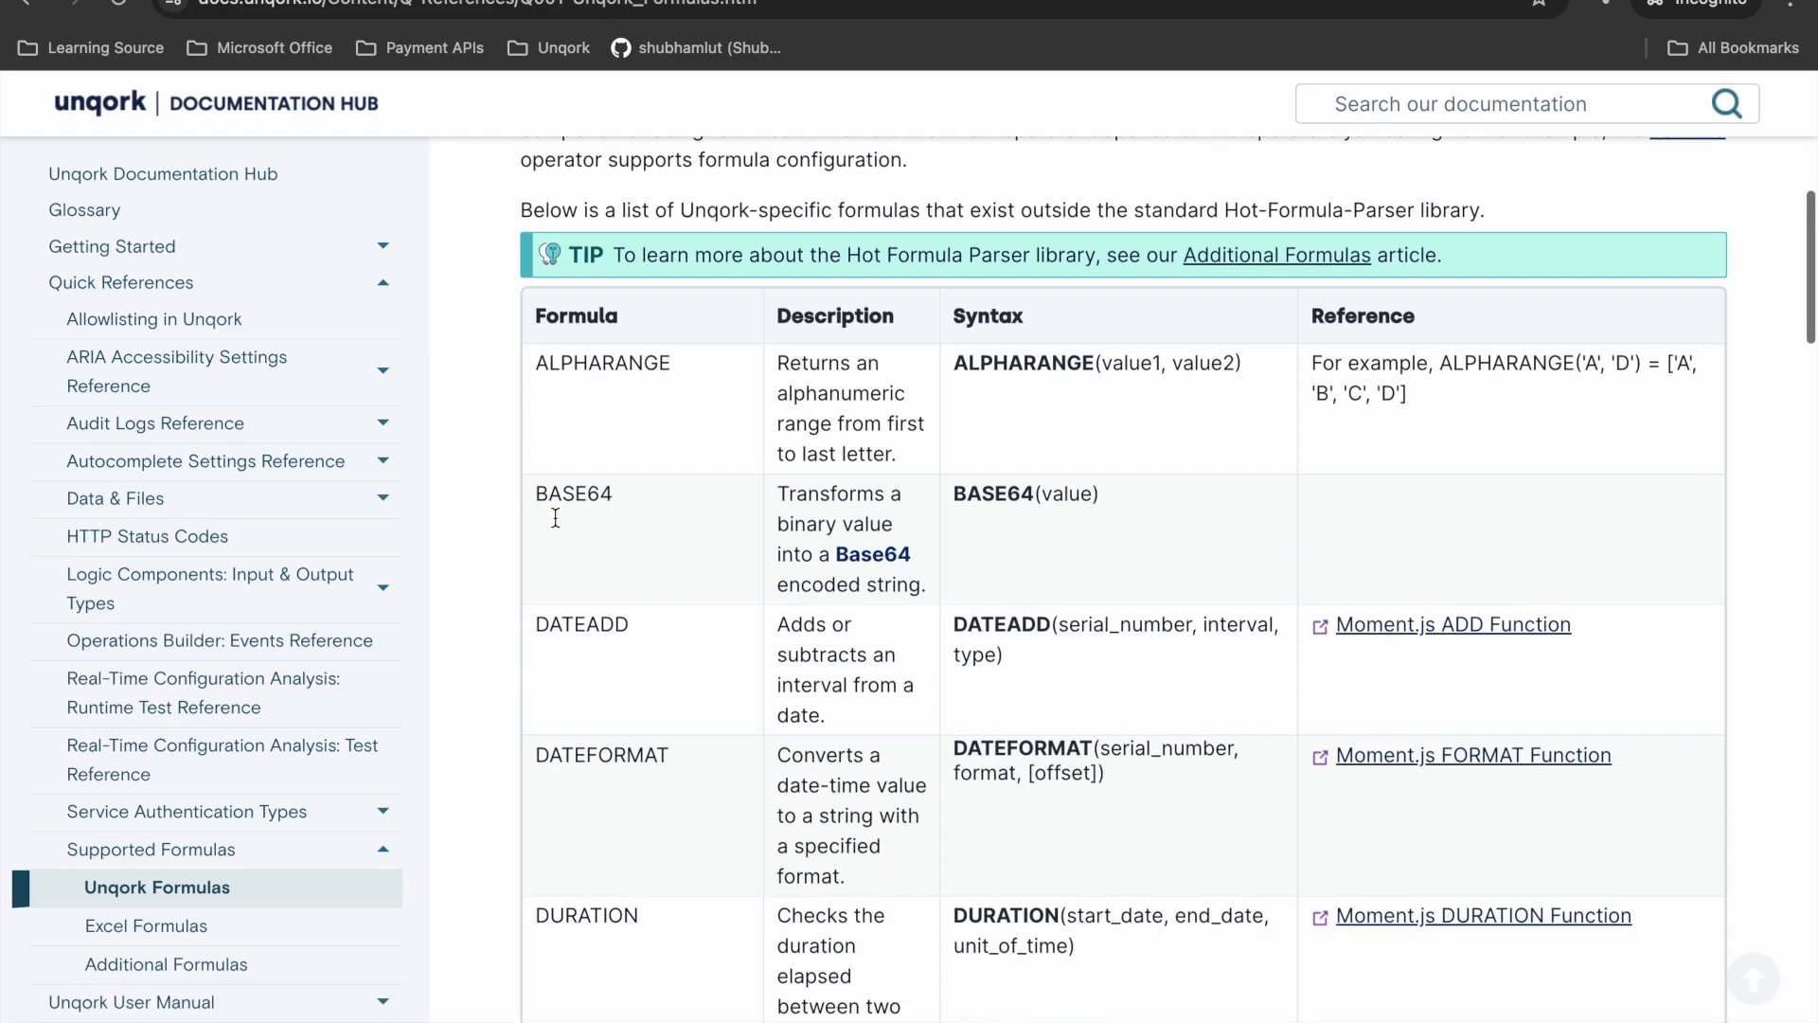
{"action": "scroll", "coordinate": [959, 596], "scroll_direction": "down", "scroll_amount": 5}
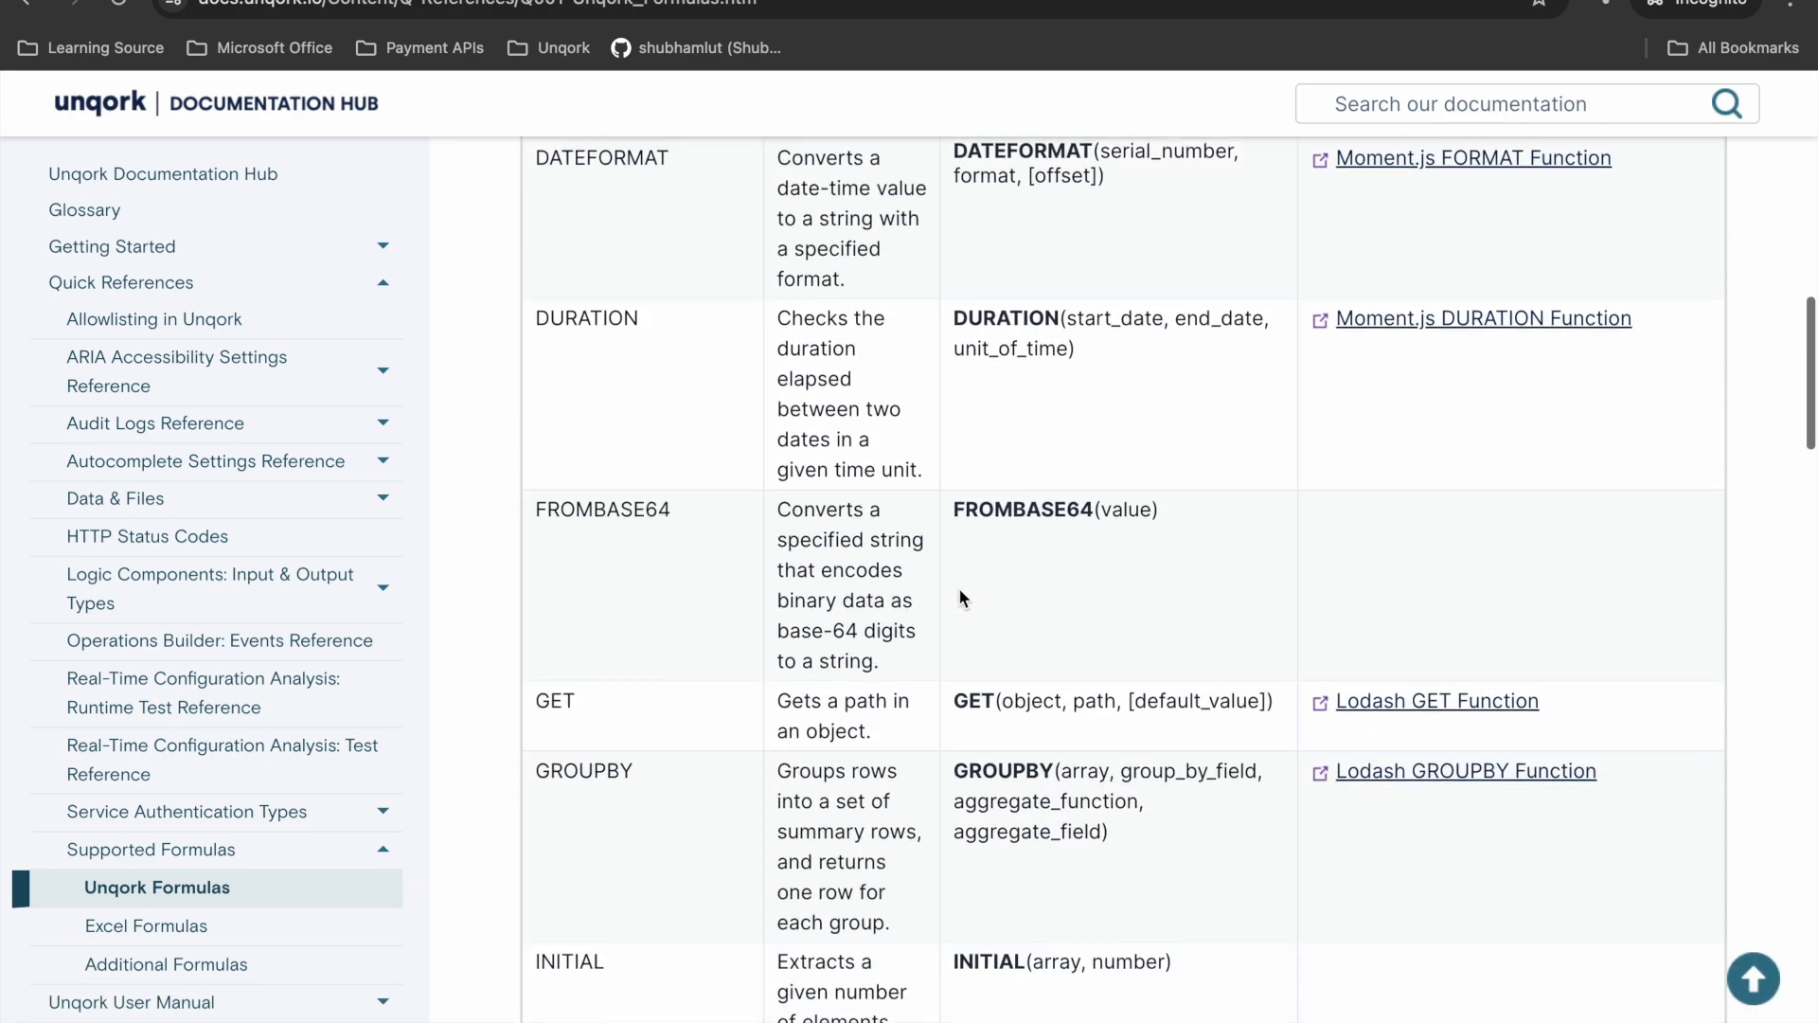
{"action": "scroll", "coordinate": [897, 561], "scroll_direction": "down", "scroll_amount": 20}
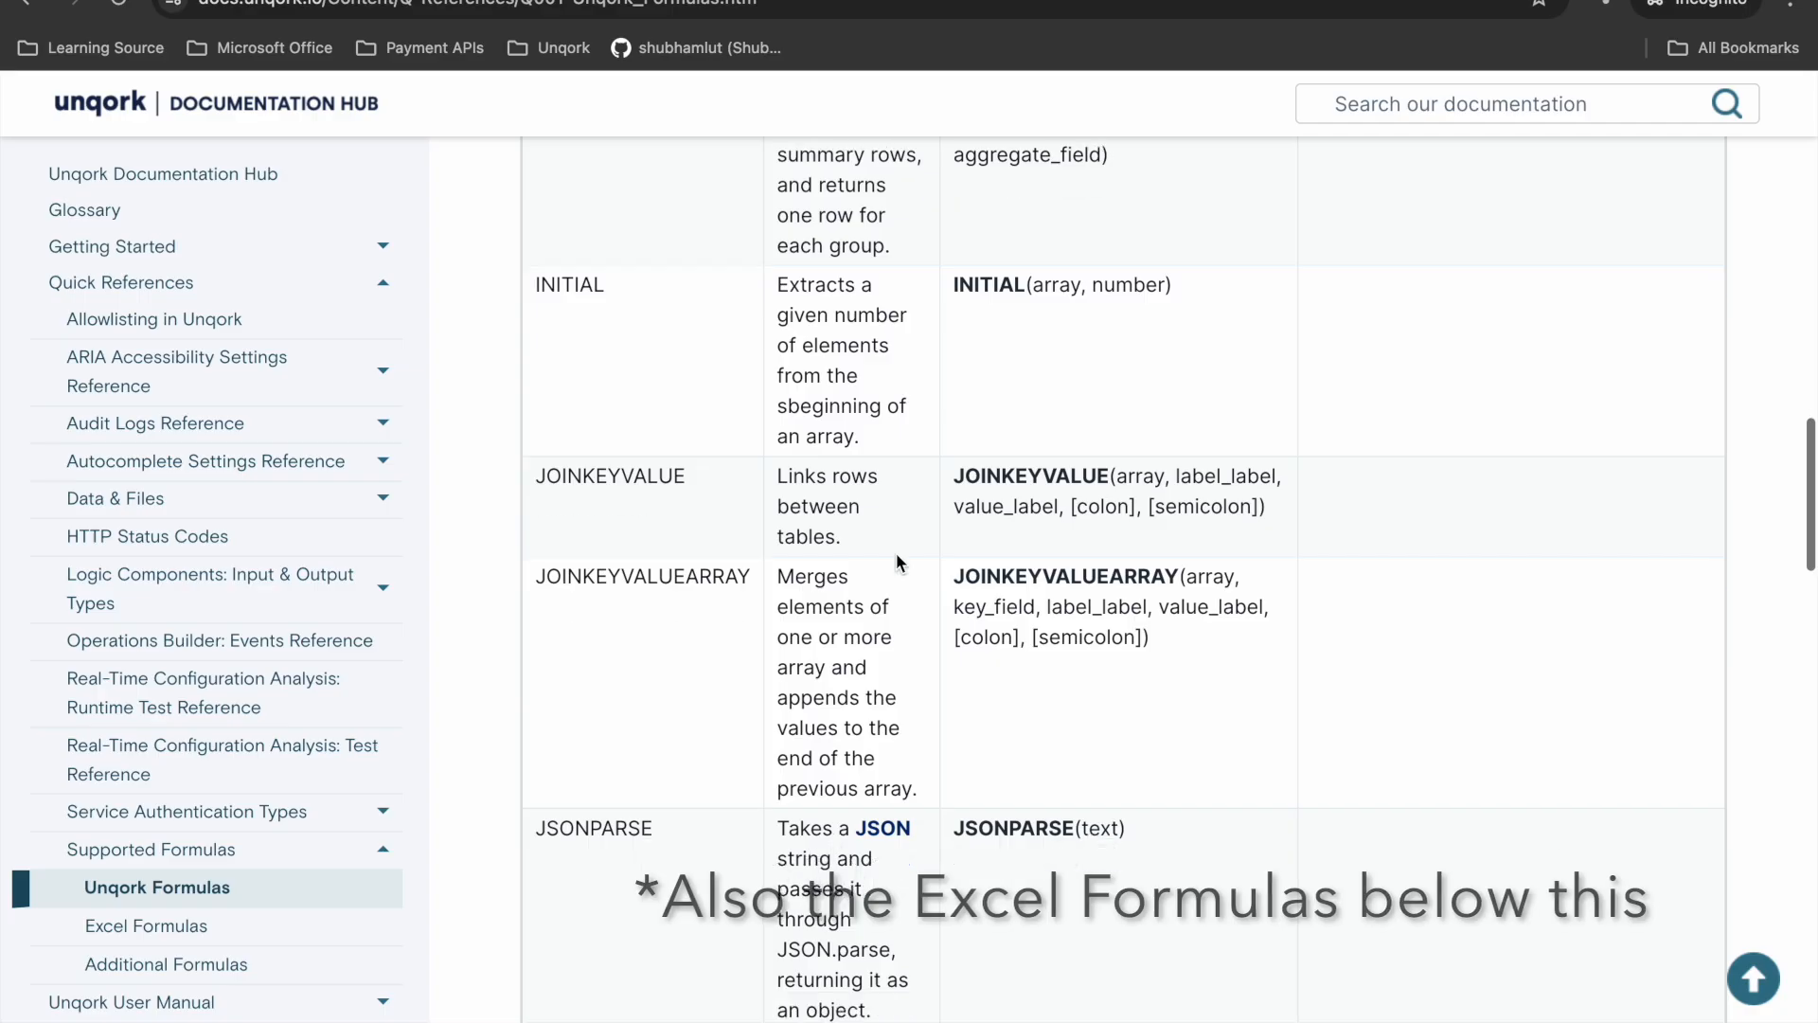
{"action": "scroll", "coordinate": [898, 561], "scroll_direction": "down", "scroll_amount": 10}
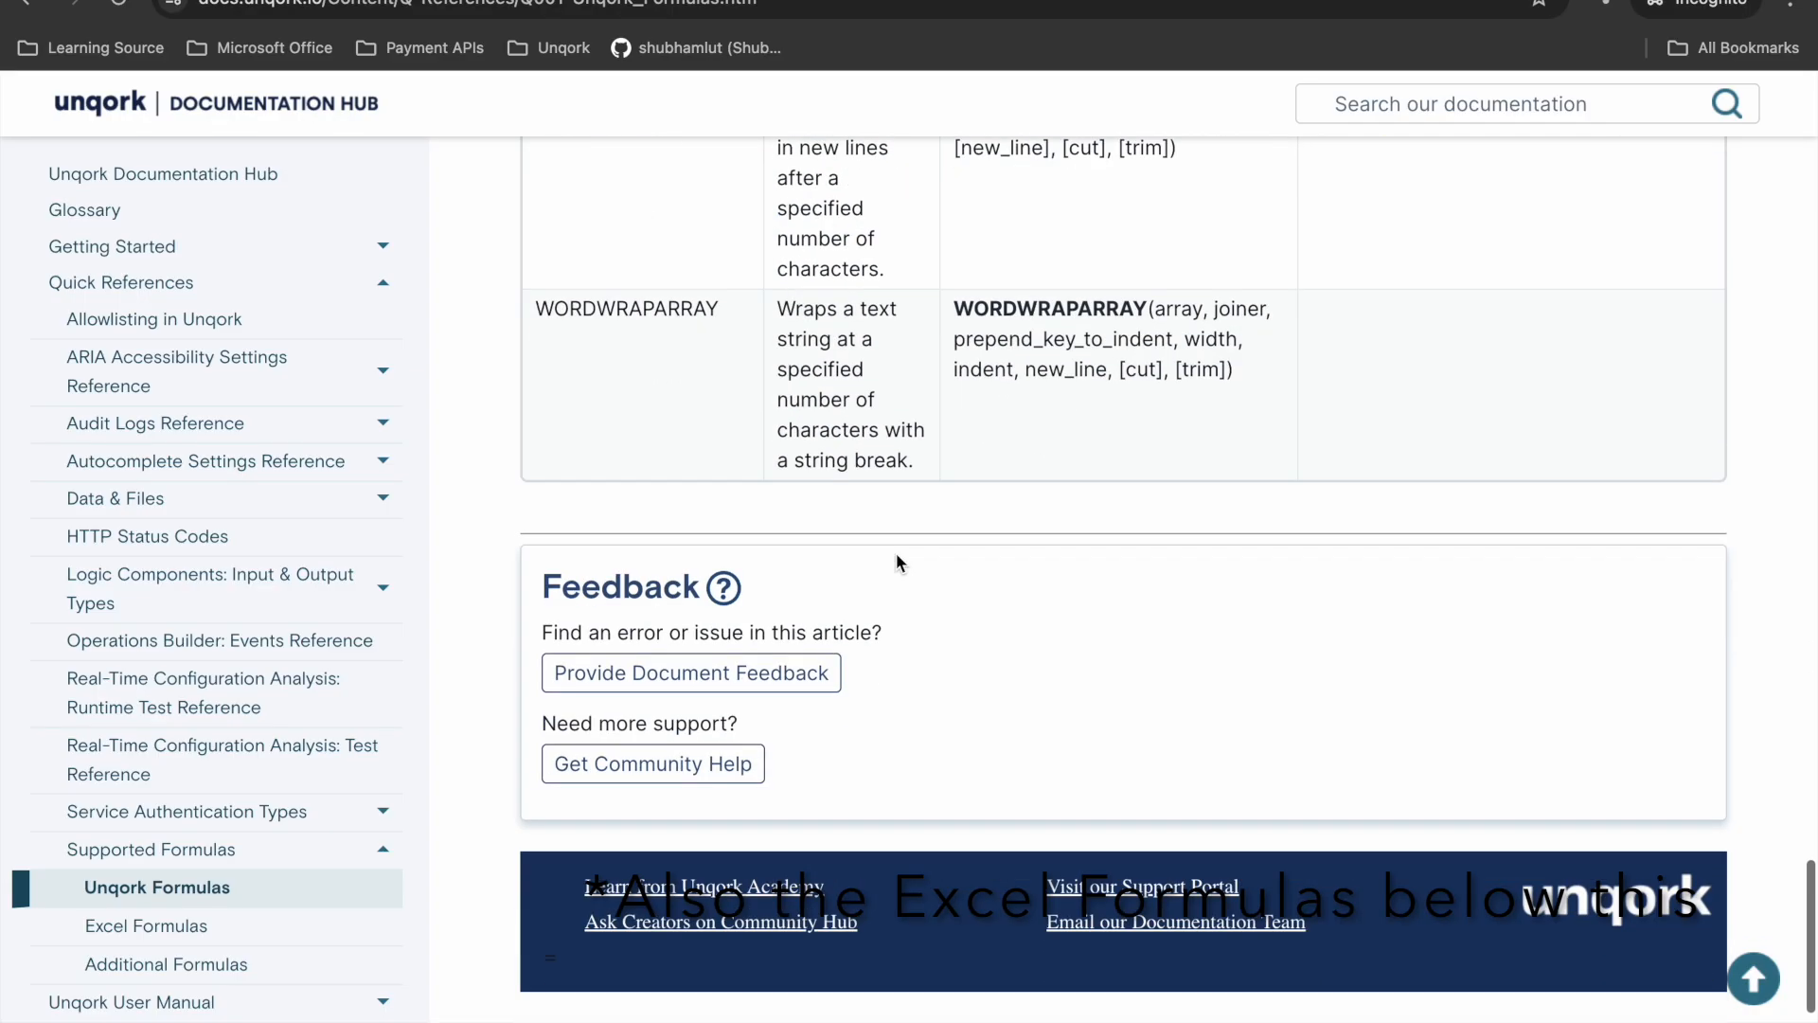
{"action": "scroll", "coordinate": [898, 561], "scroll_direction": "up", "scroll_amount": 10}
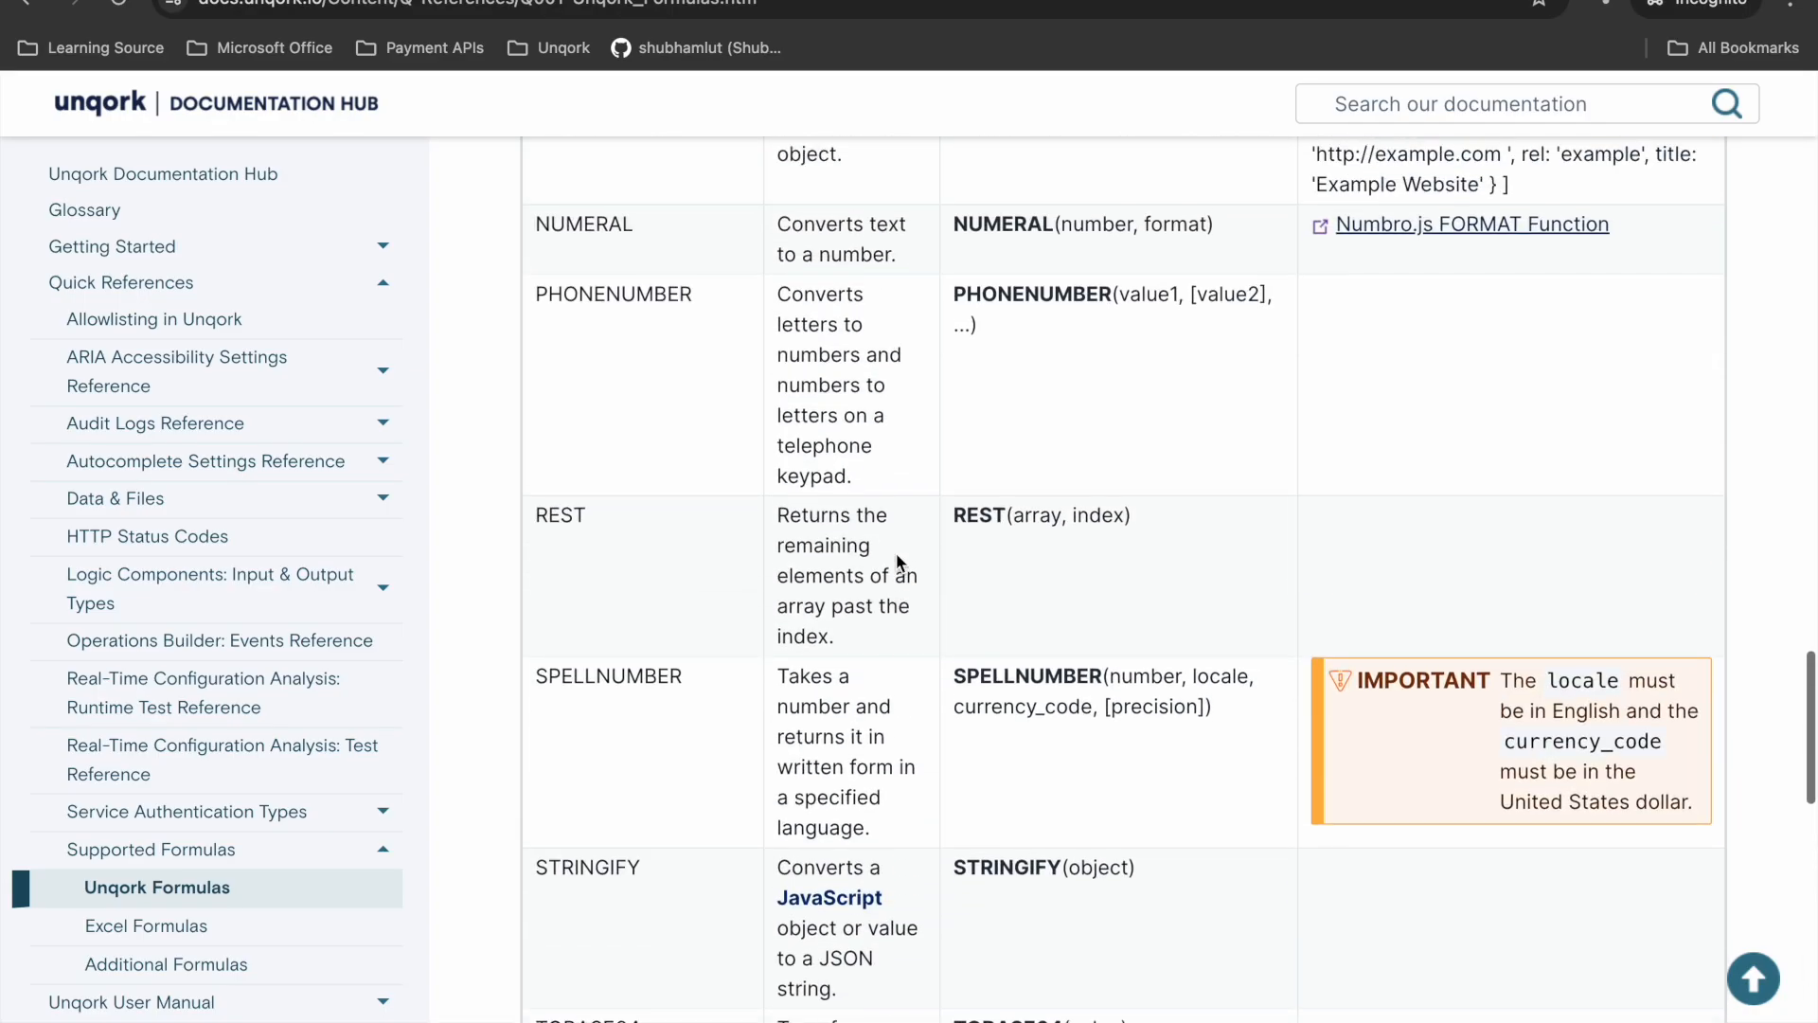
{"action": "scroll", "coordinate": [898, 561], "scroll_direction": "up", "scroll_amount": 12}
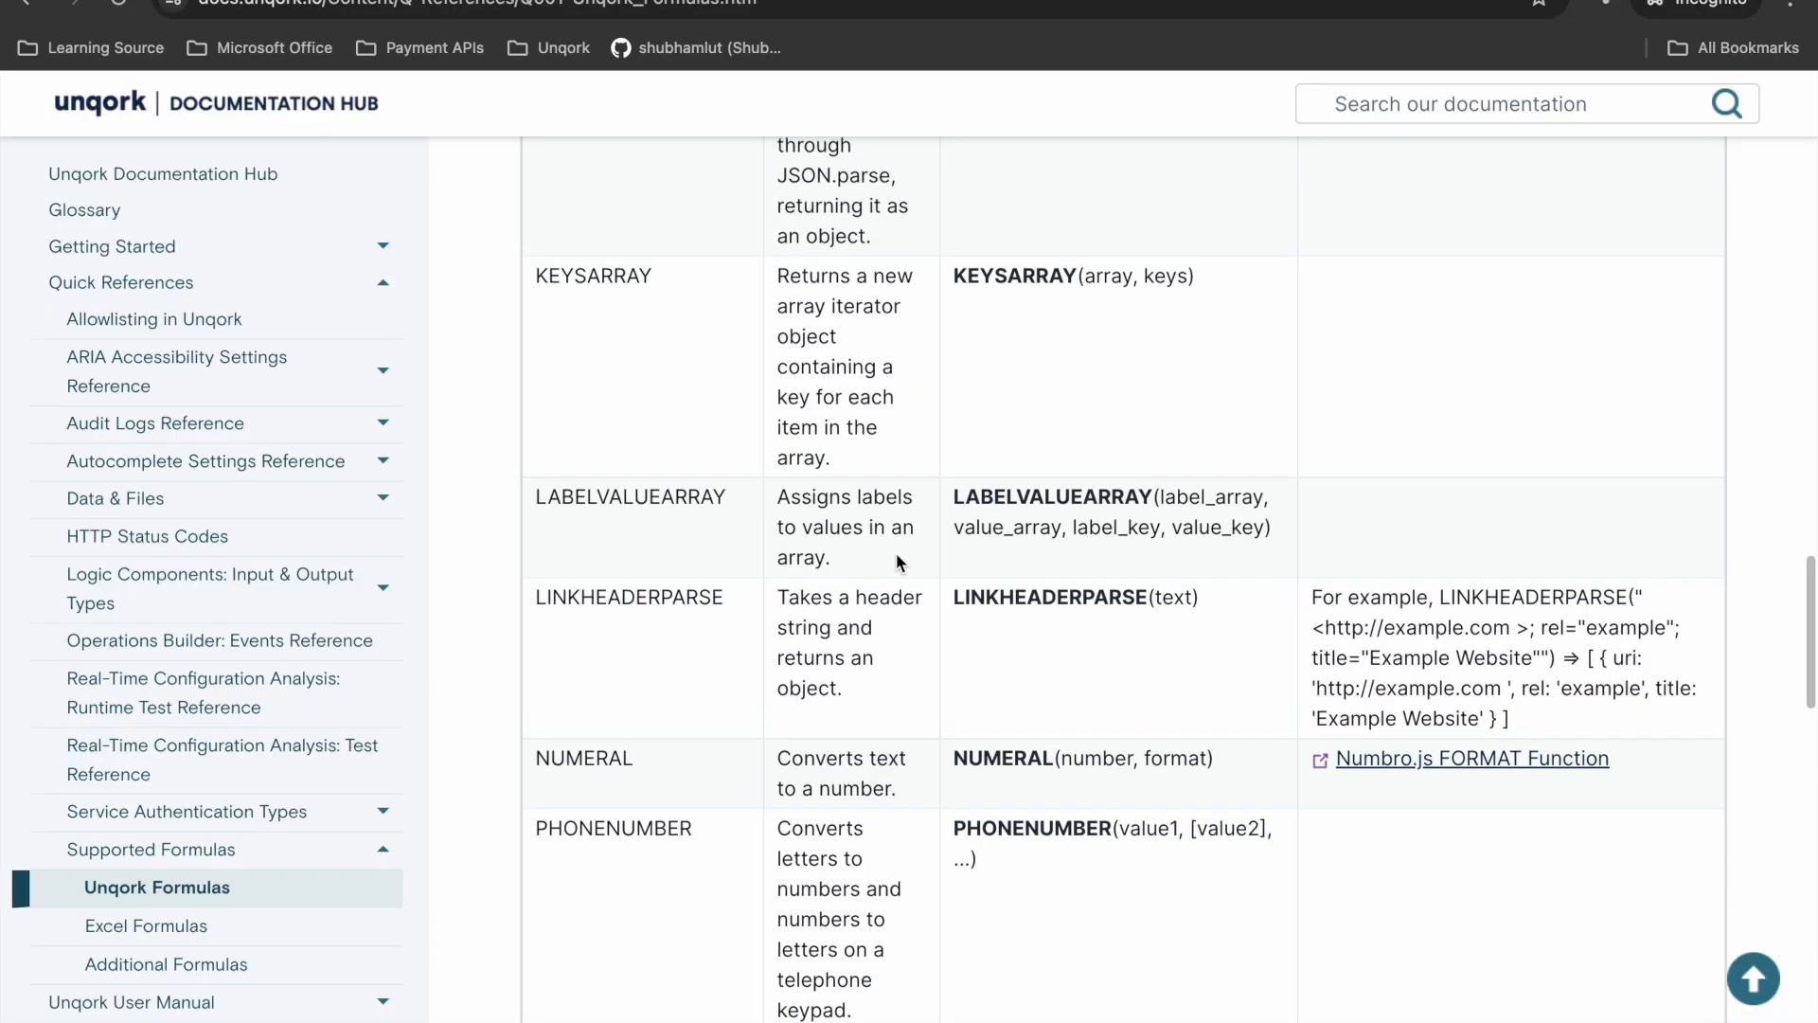
{"action": "scroll", "coordinate": [896, 559], "scroll_direction": "up", "scroll_amount": 3}
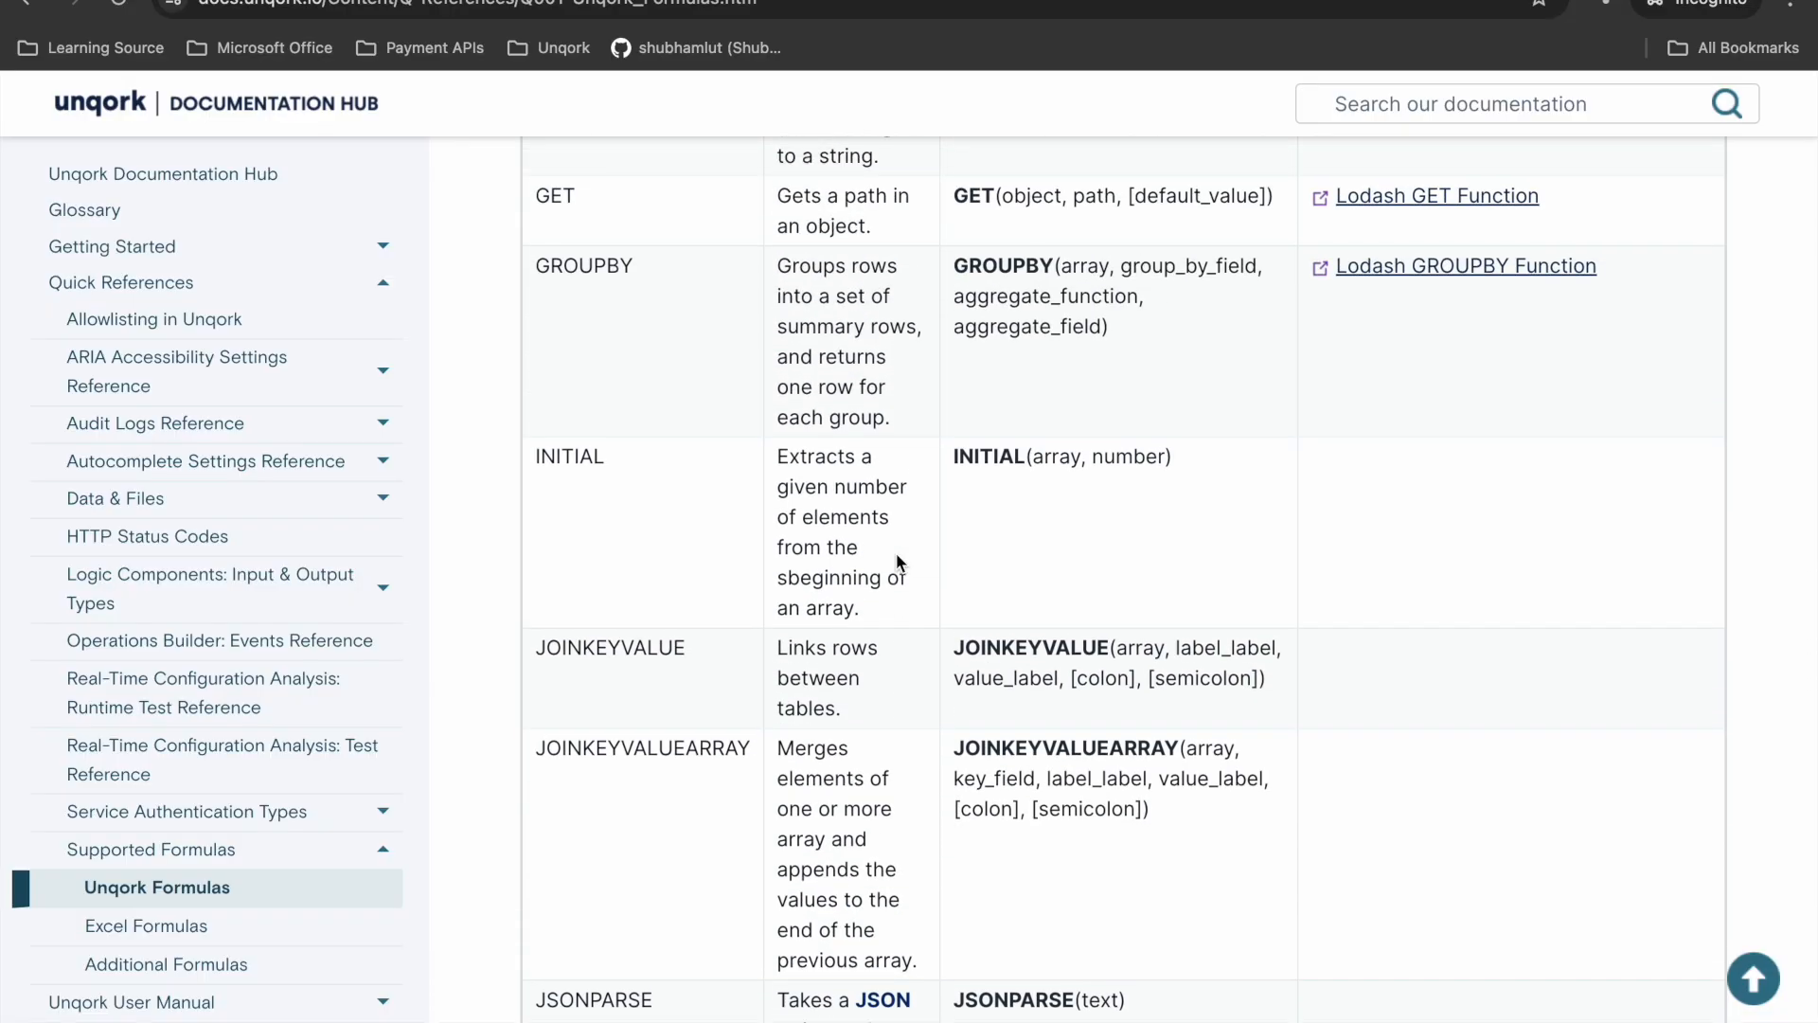
{"action": "scroll", "coordinate": [898, 560], "scroll_direction": "up", "scroll_amount": 12}
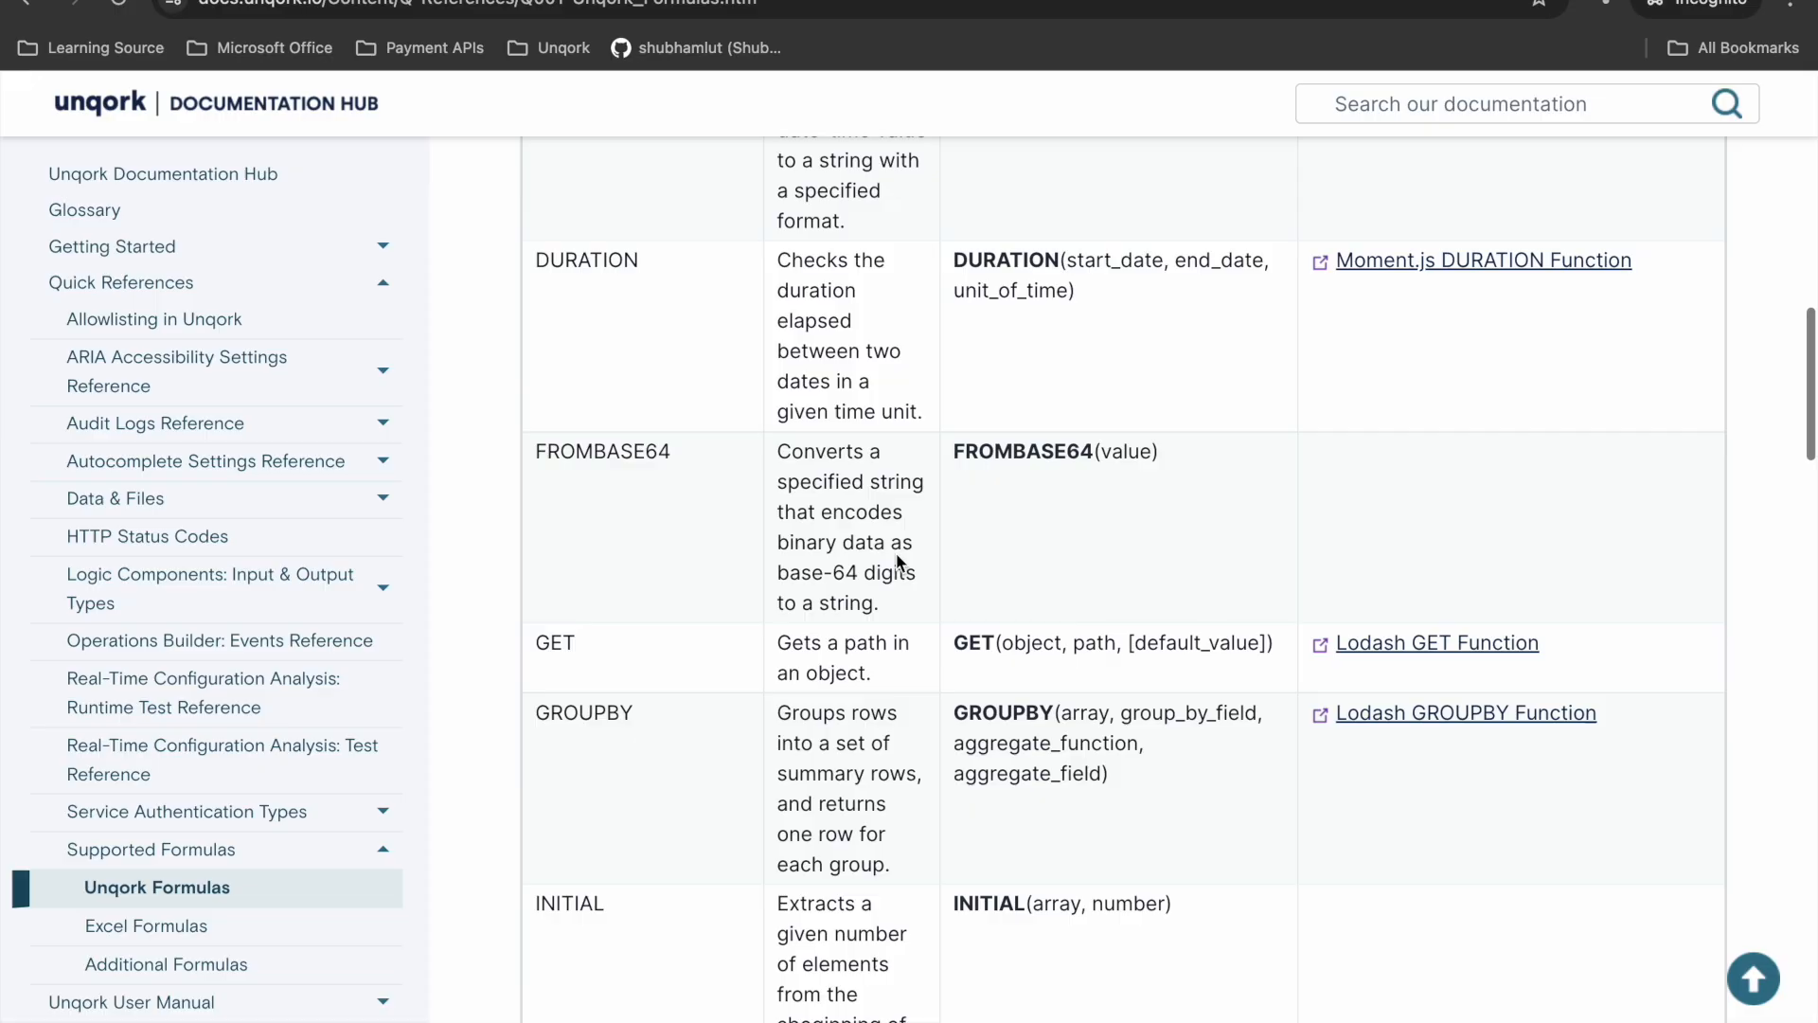
{"action": "scroll", "coordinate": [898, 561], "scroll_direction": "up", "scroll_amount": 1}
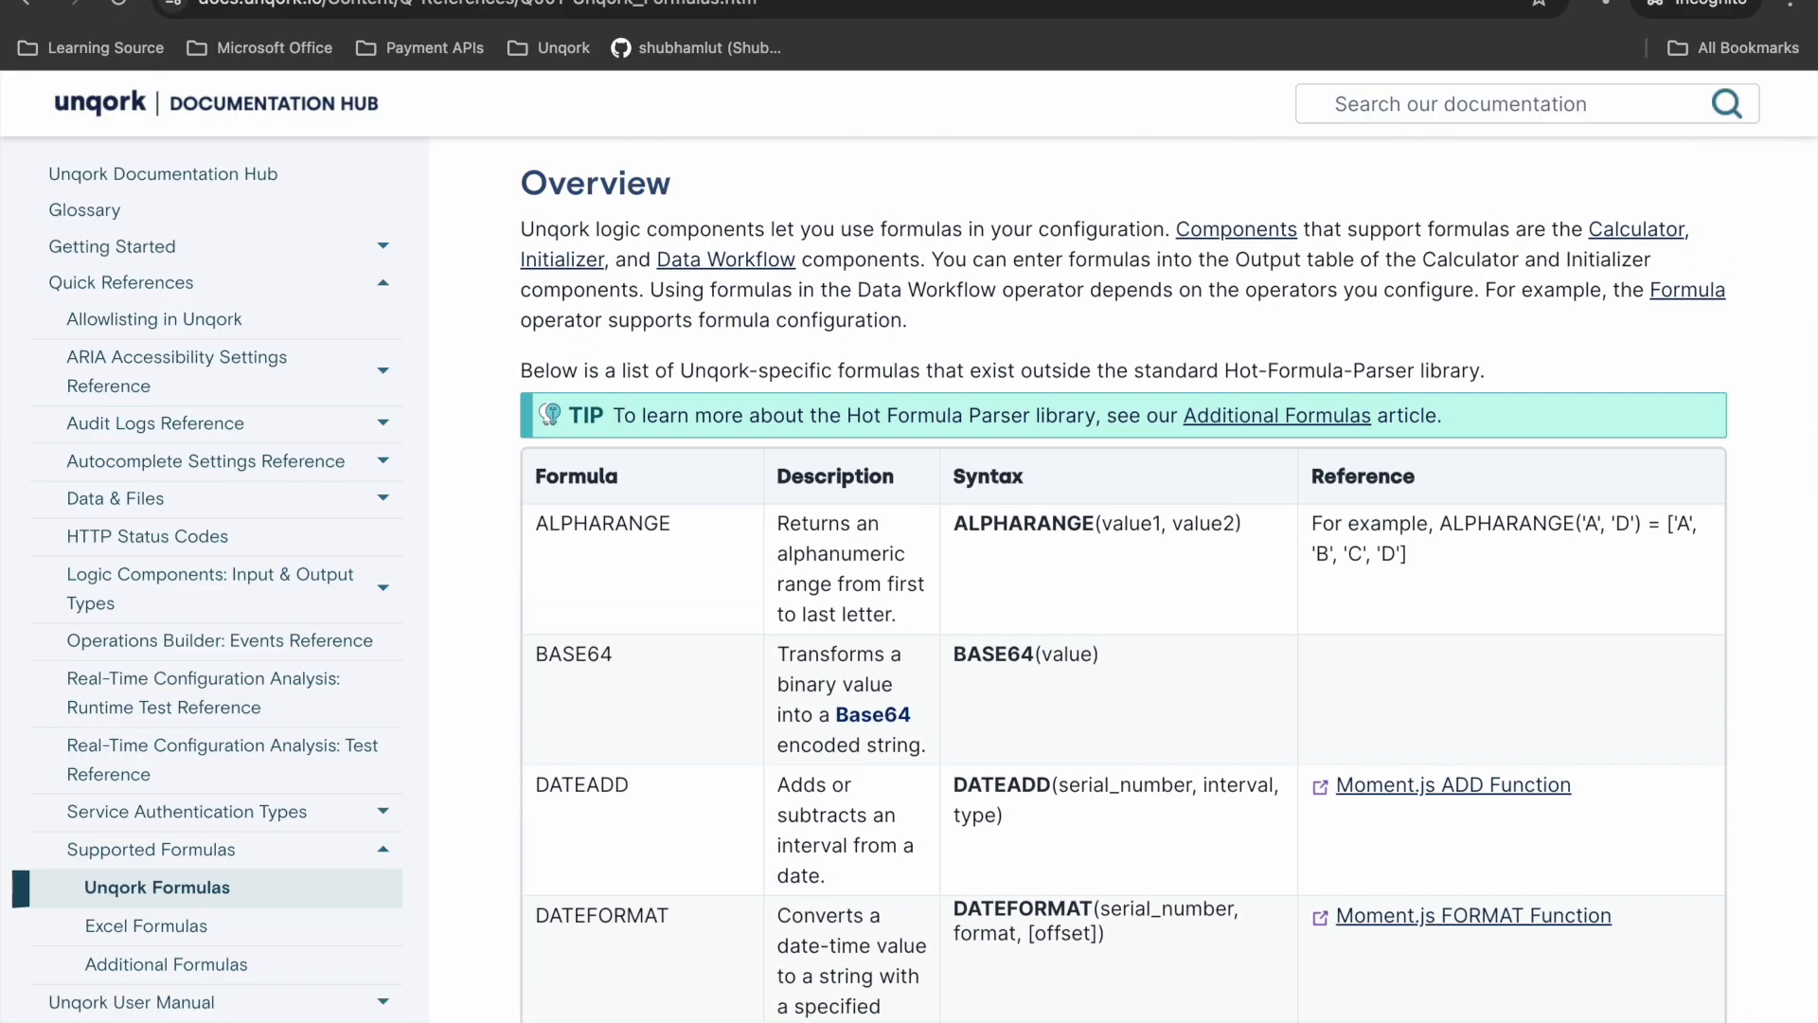
- Return to the module editor's Data Workflow window and deselect the Create Field operator to clear its Info box
{"action": "left_click", "coordinate": [741, 1]}
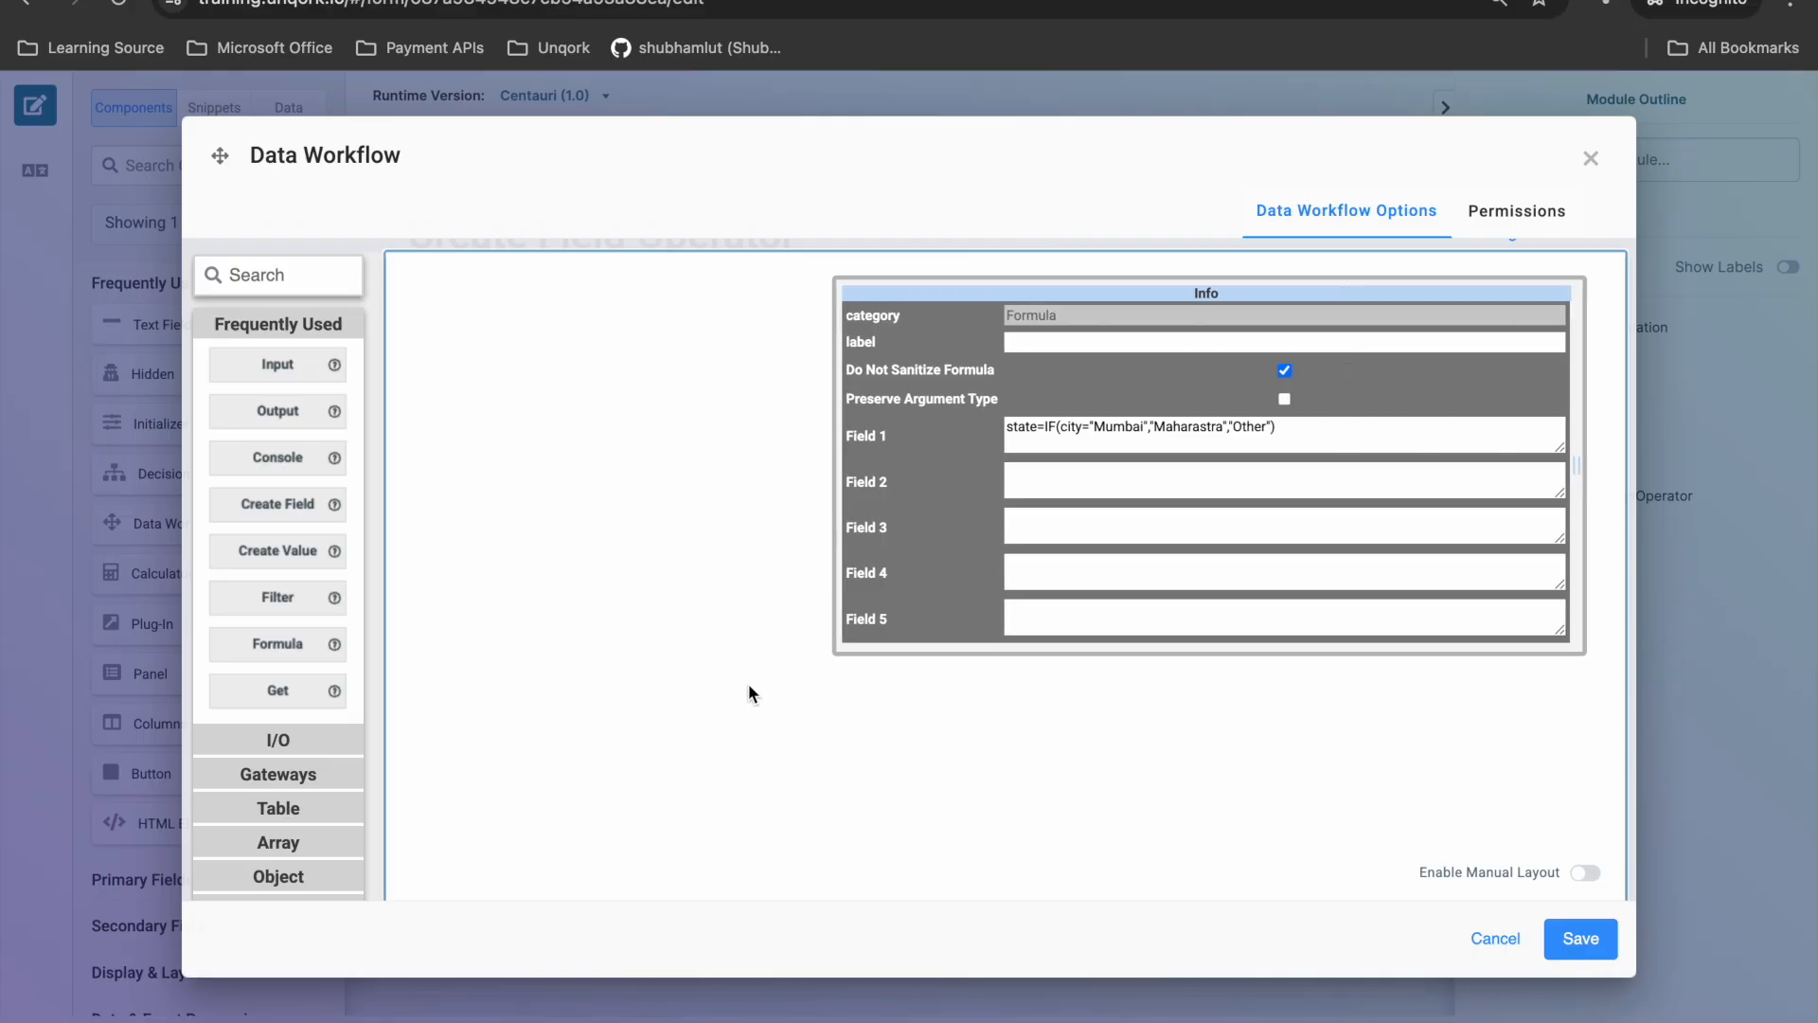
{"action": "left_click", "coordinate": [750, 694]}
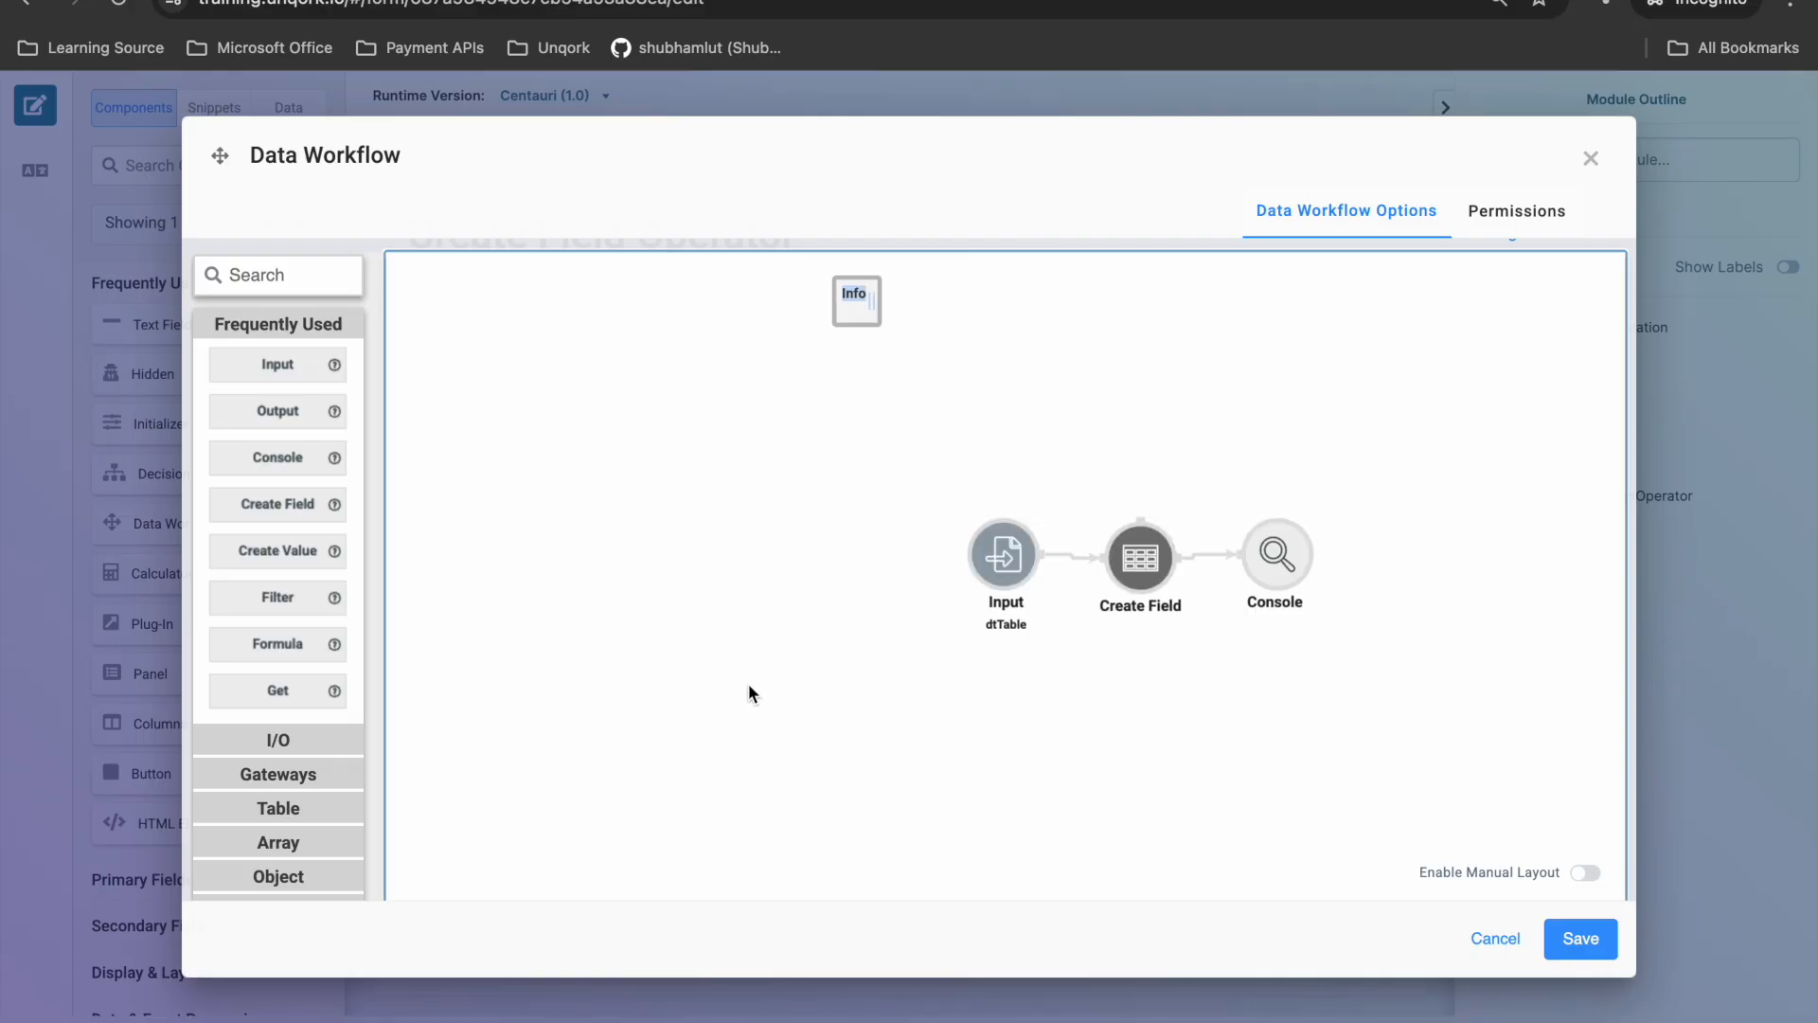